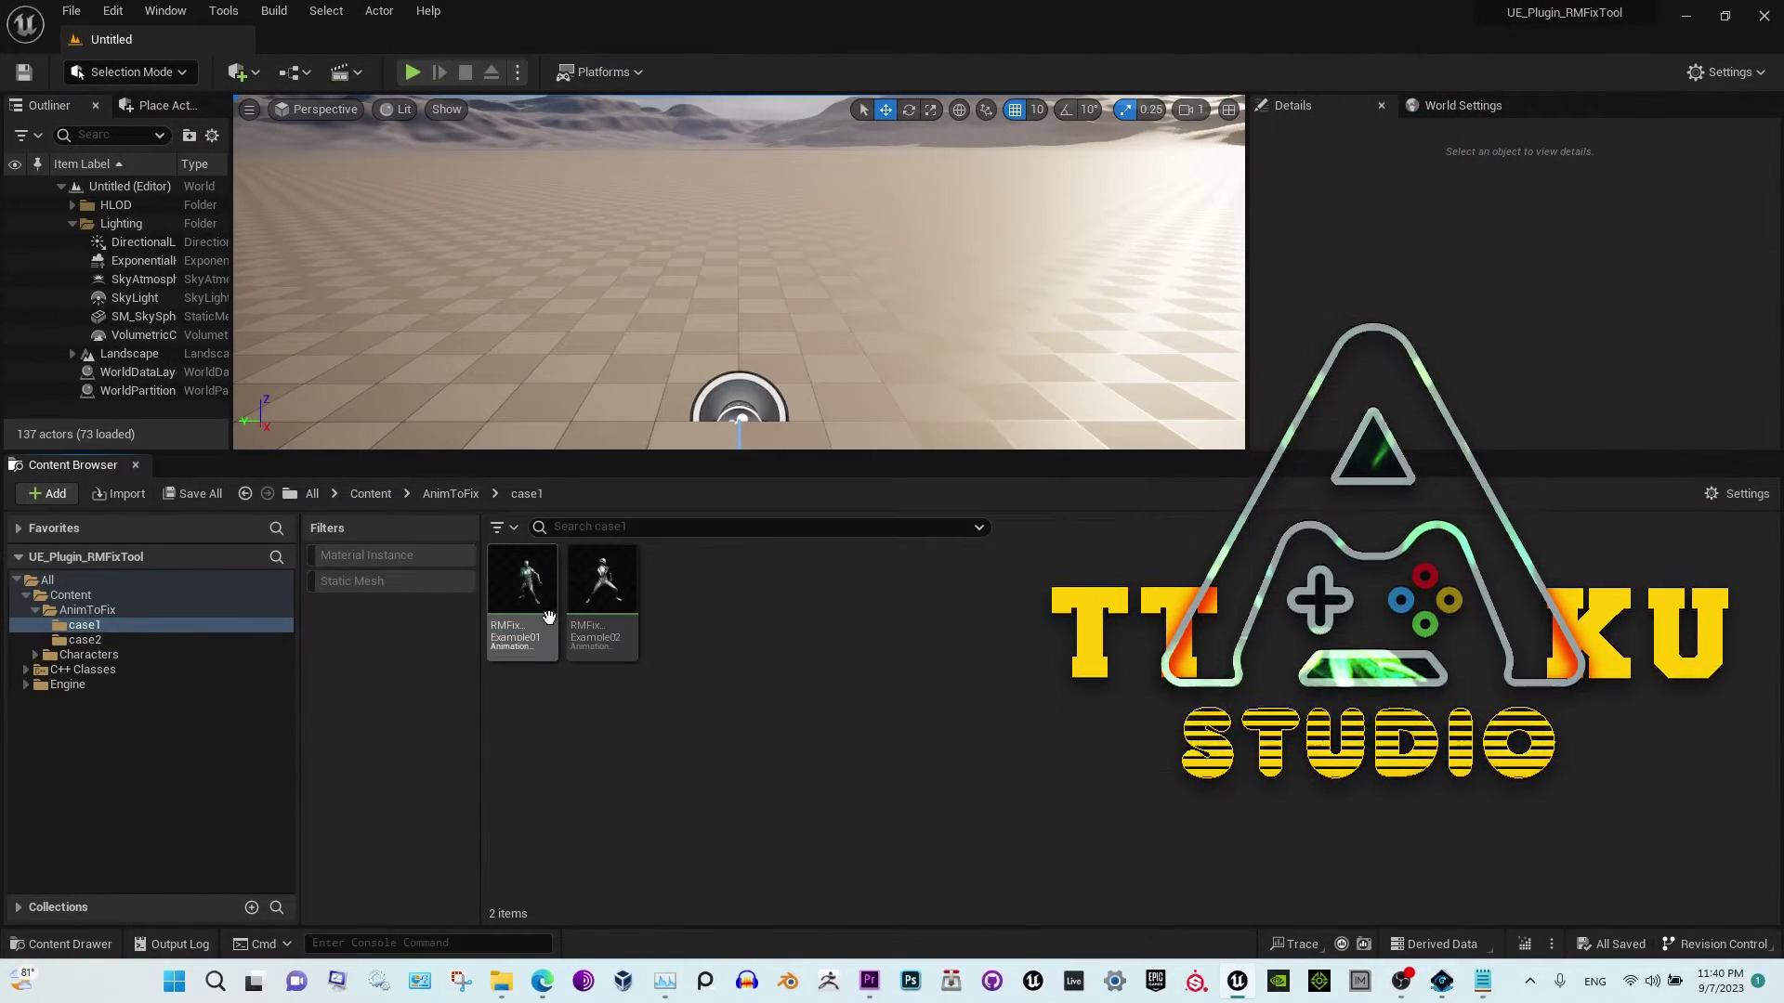
# Open the RM Fix Tool on RMFixExample01 and close it without making changes.
pyautogui.rightClick(530, 609)
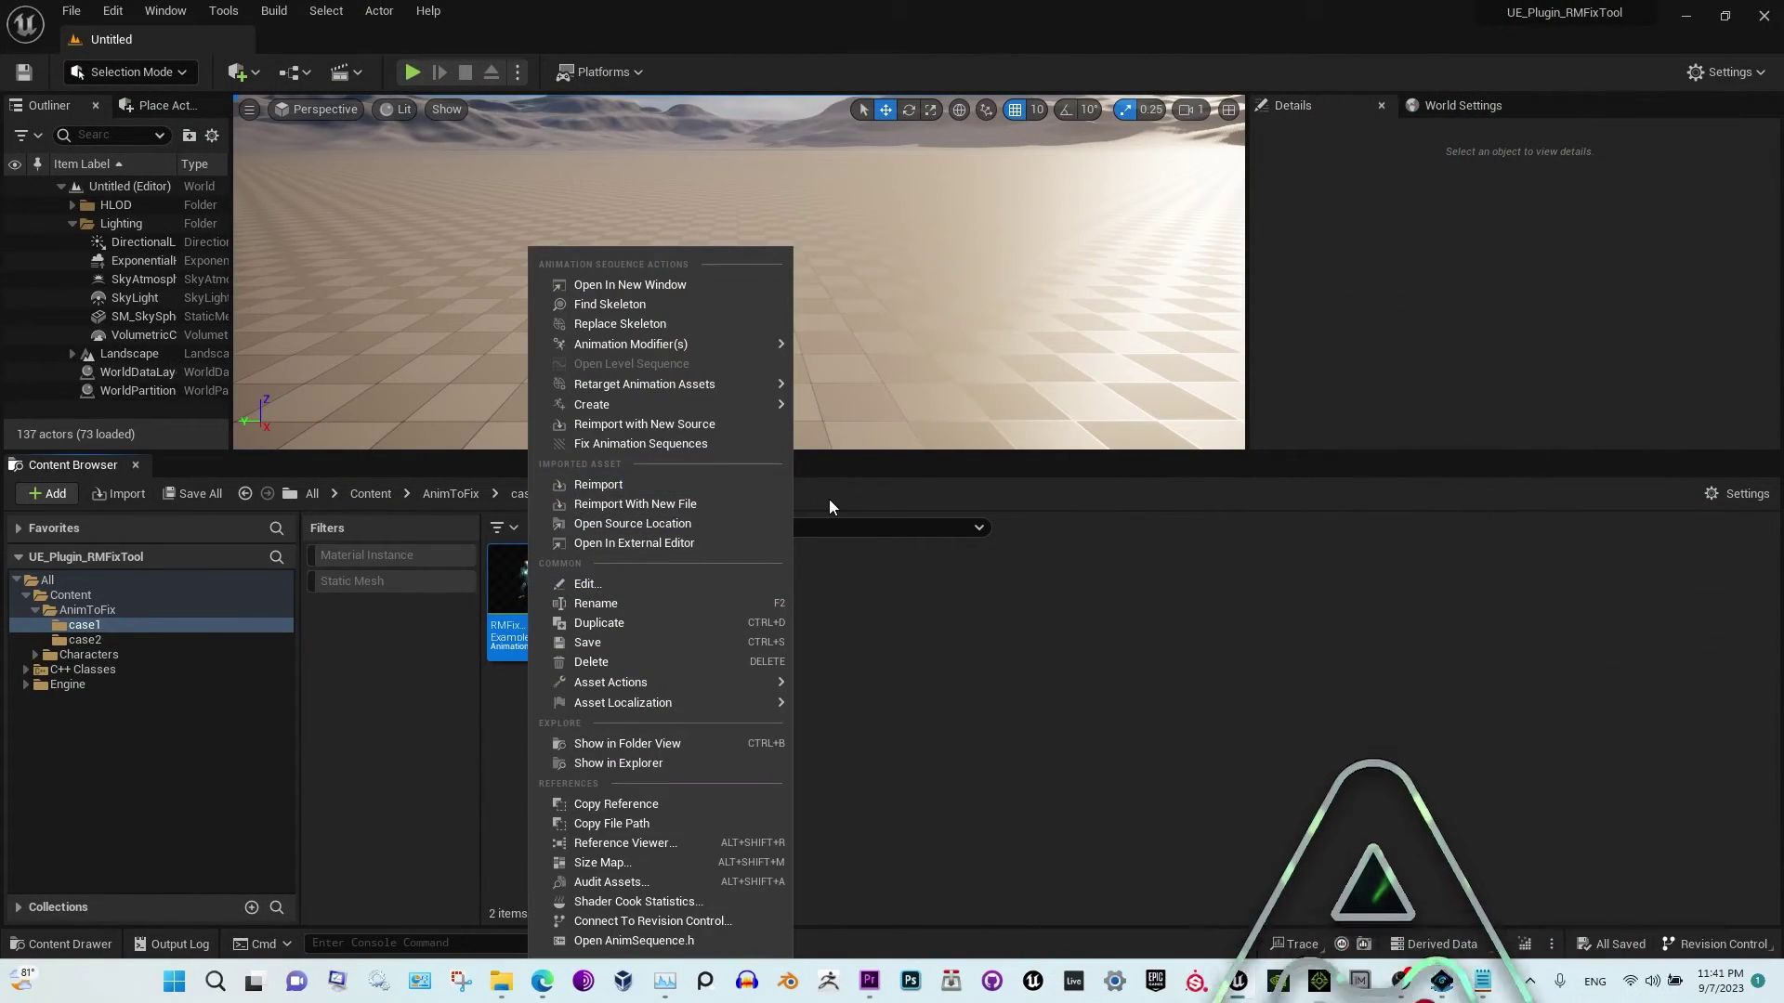
pyautogui.click(736, 448)
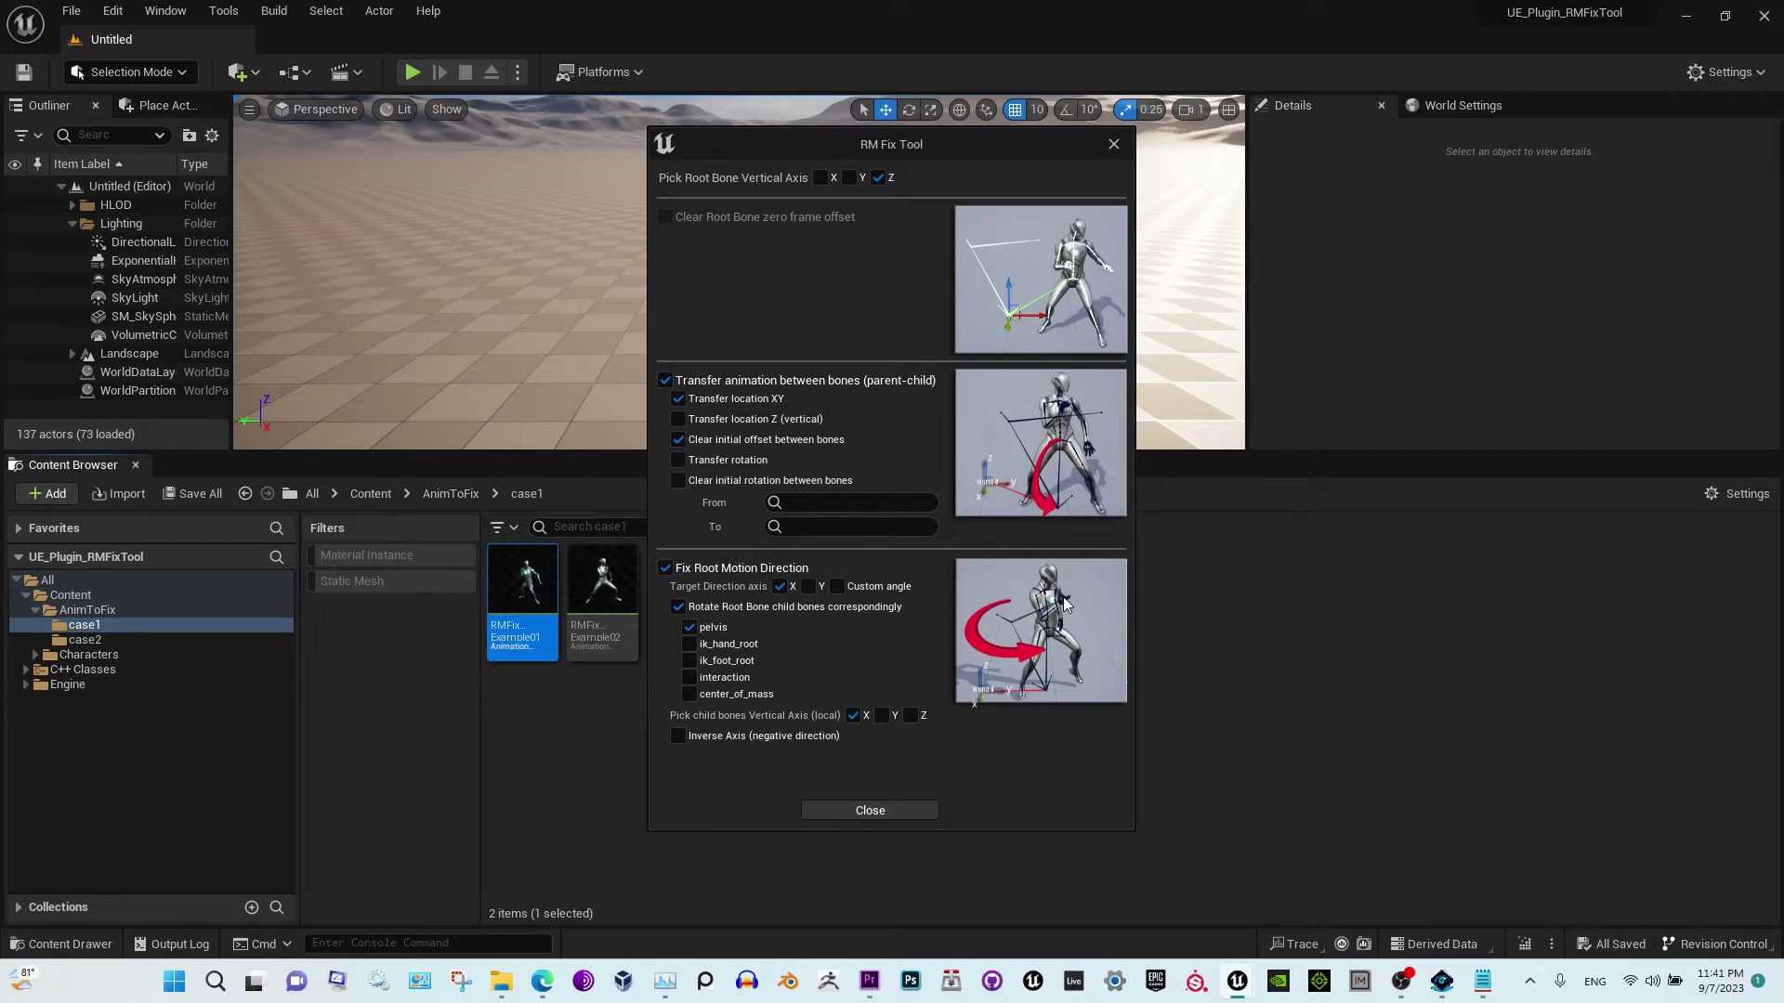
pyautogui.click(1114, 145)
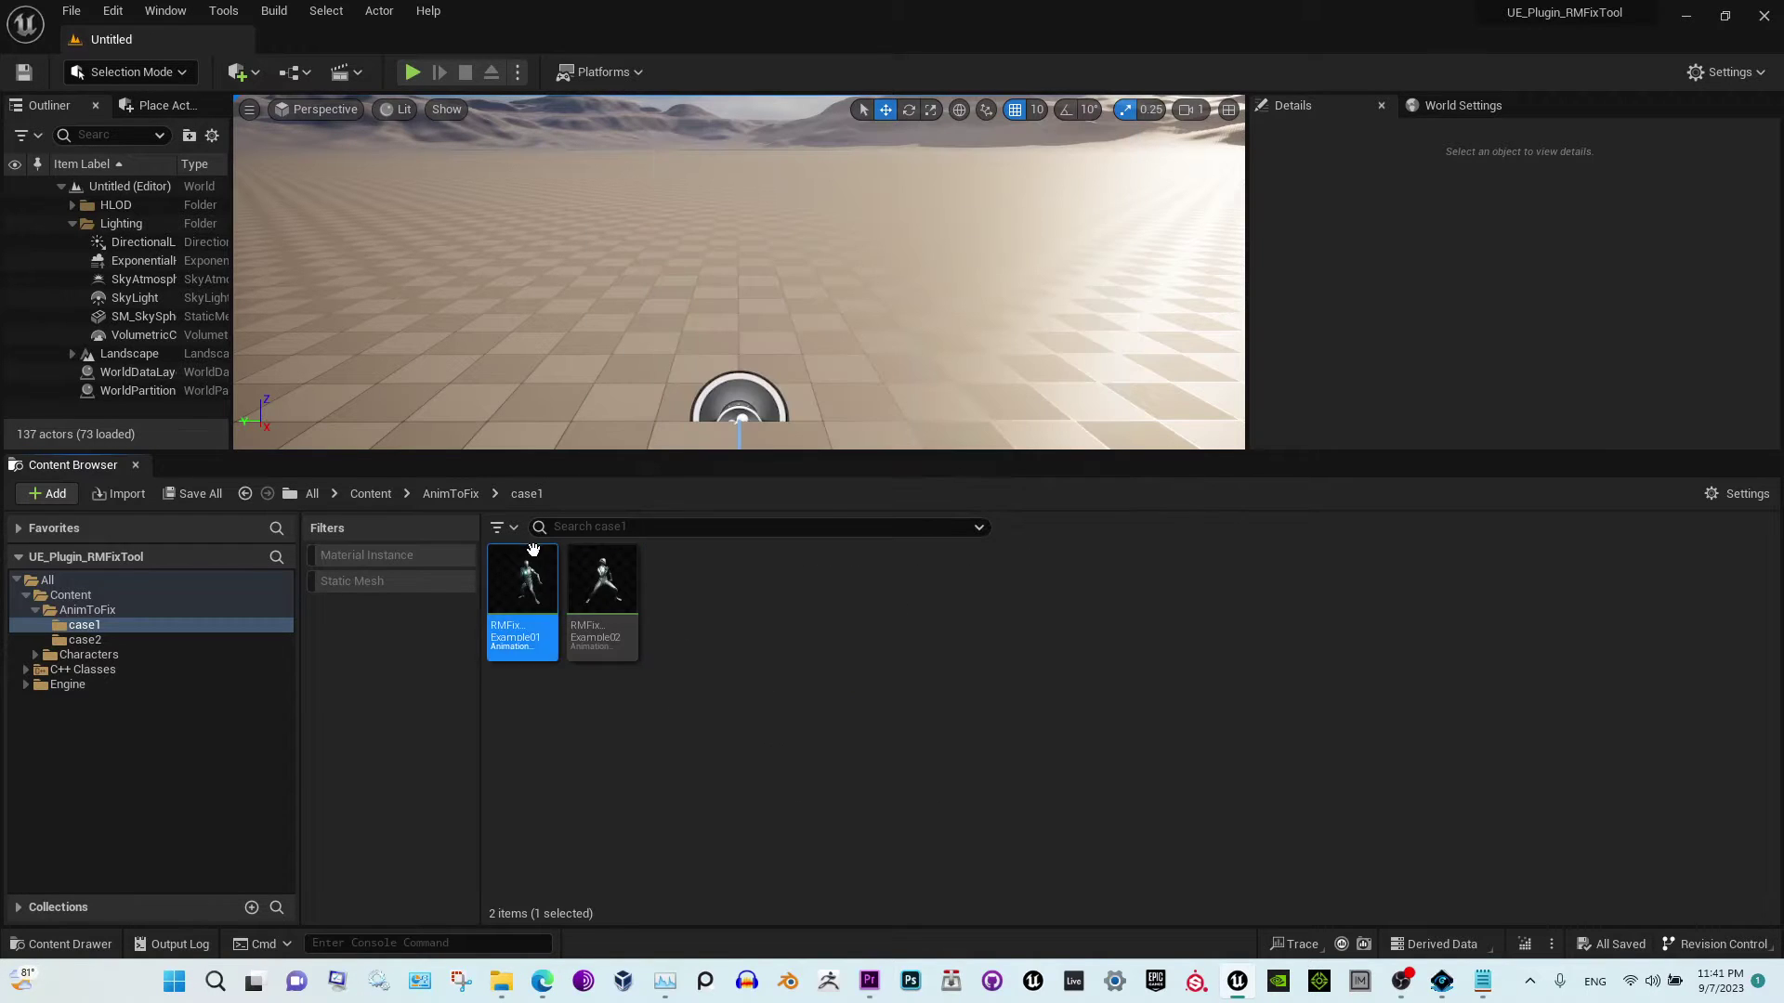
# Preview RMFixExample01 scrubbed to about frame 26, then open RMFixExample02 and return to the level.
pyautogui.doubleClick(493, 575)
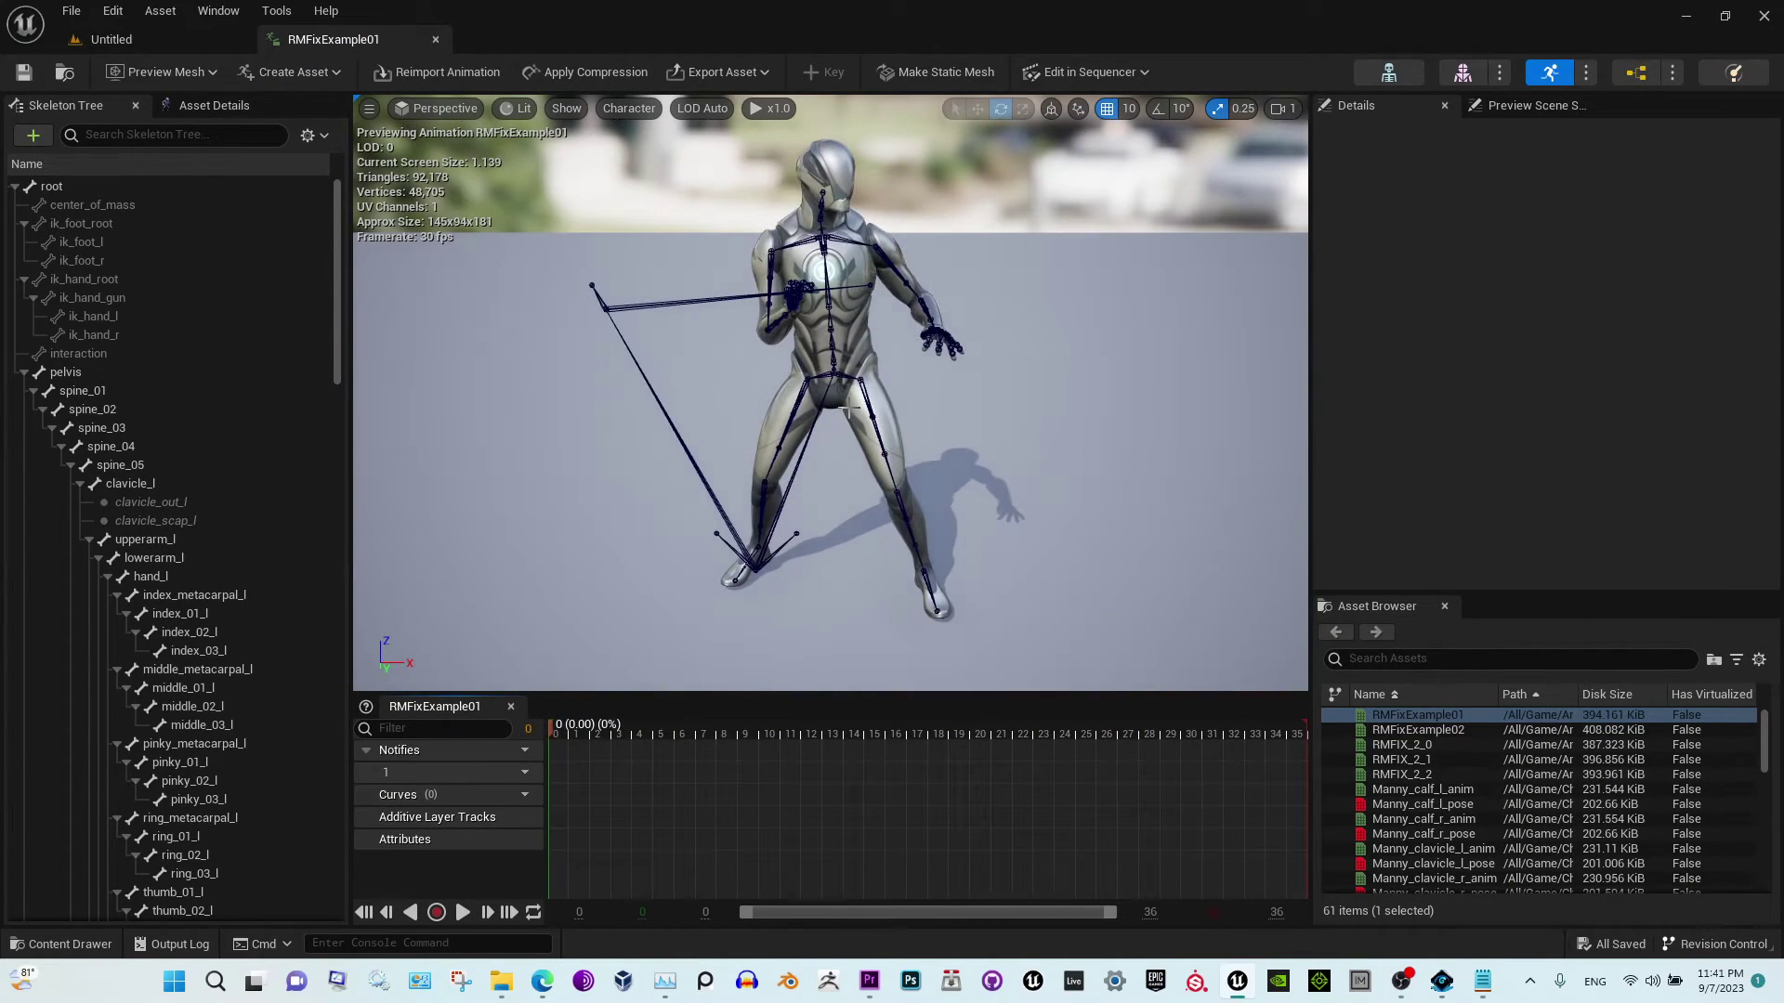
pyautogui.moveTo(649, 732); pyautogui.dragTo(1148, 734)
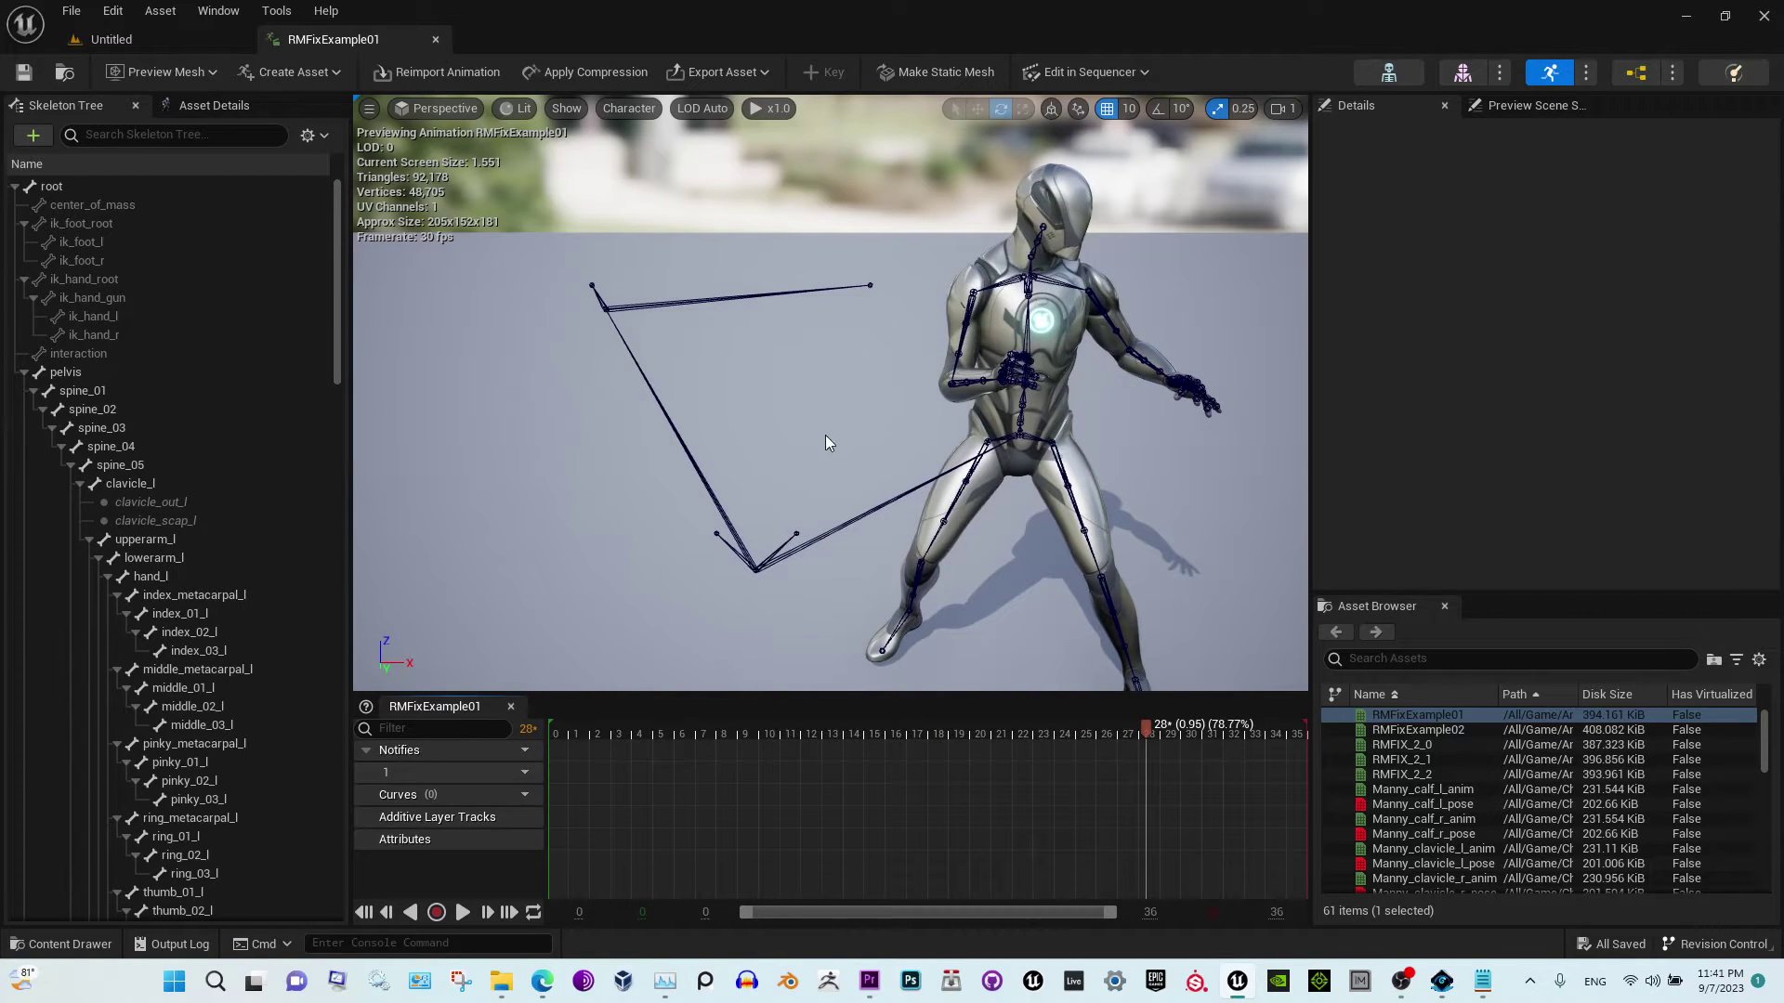
pyautogui.scroll(-3, 940, 404)
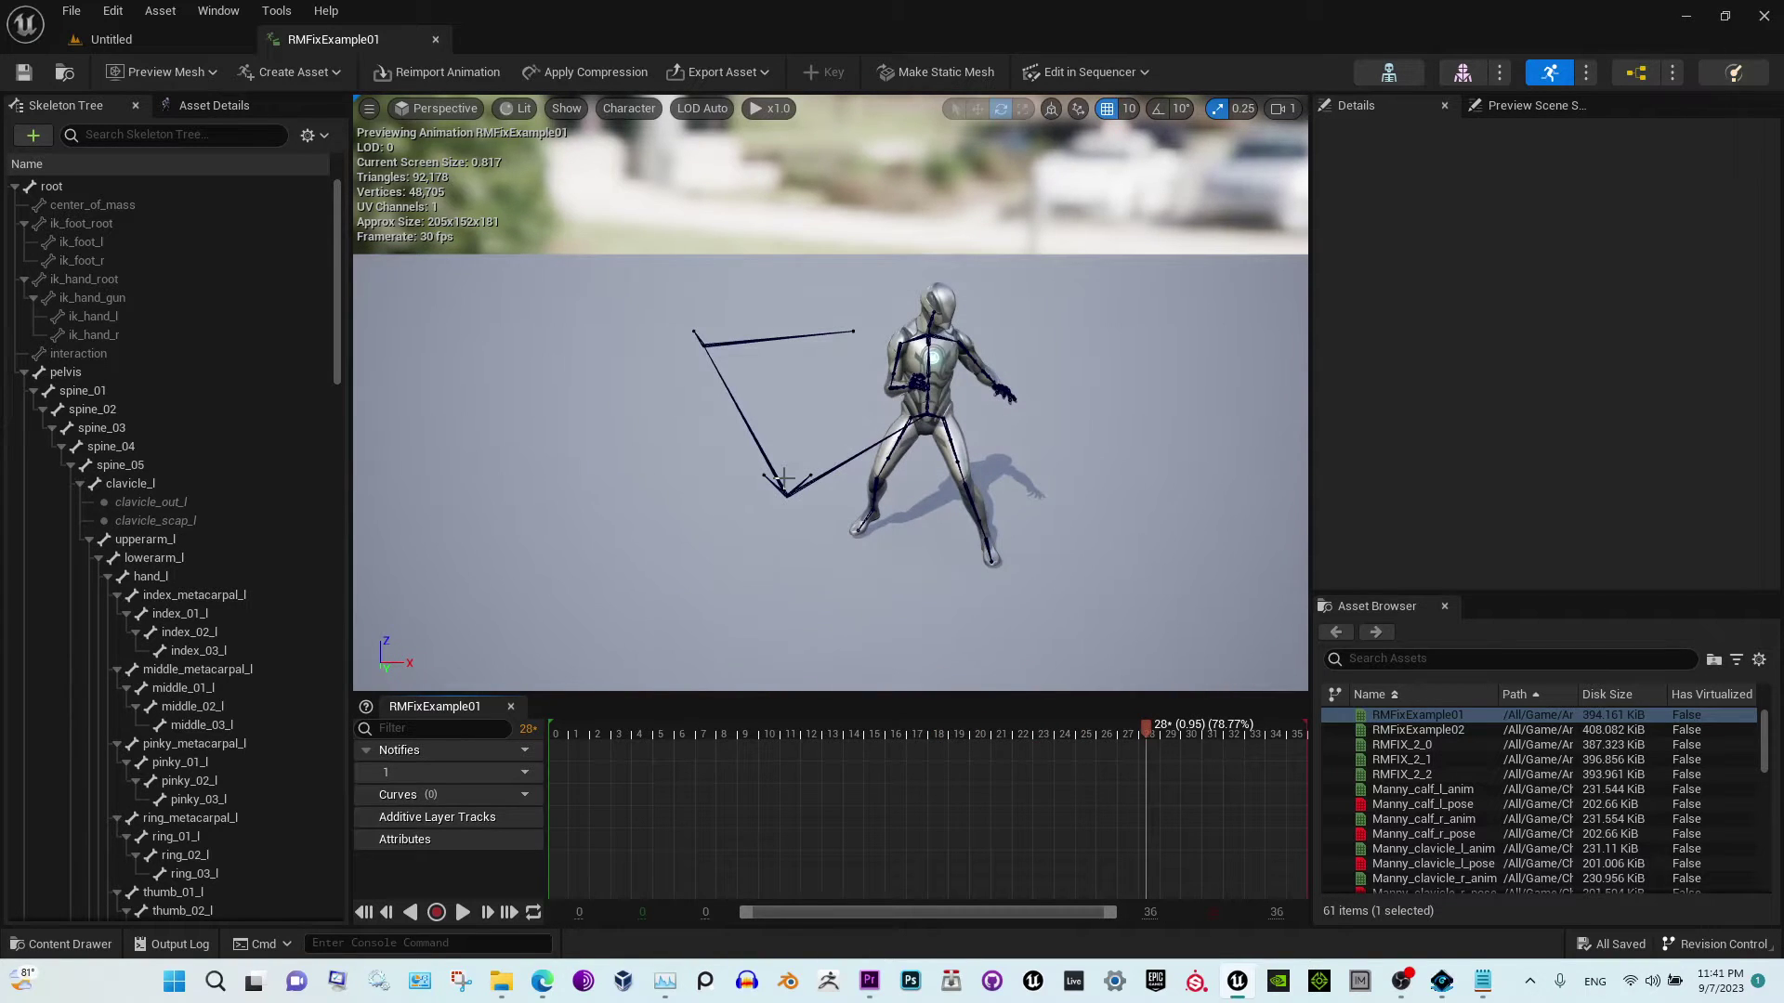
pyautogui.click(435, 39)
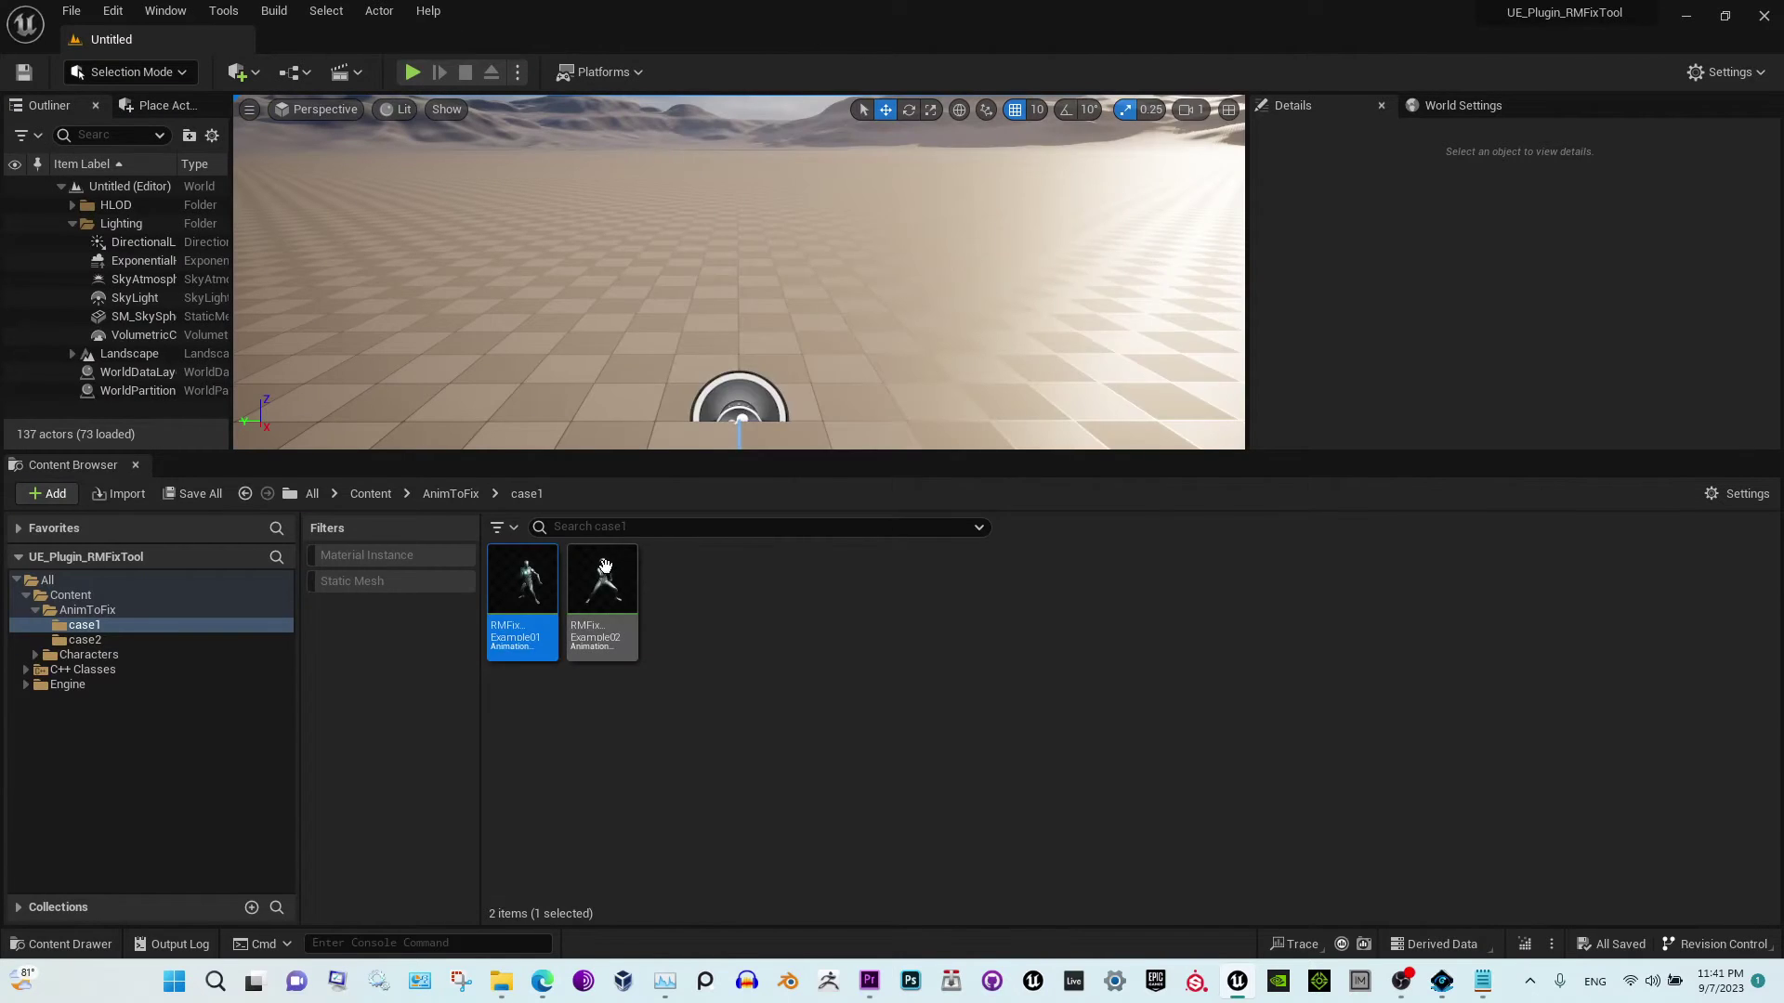
pyautogui.doubleClick(605, 578)
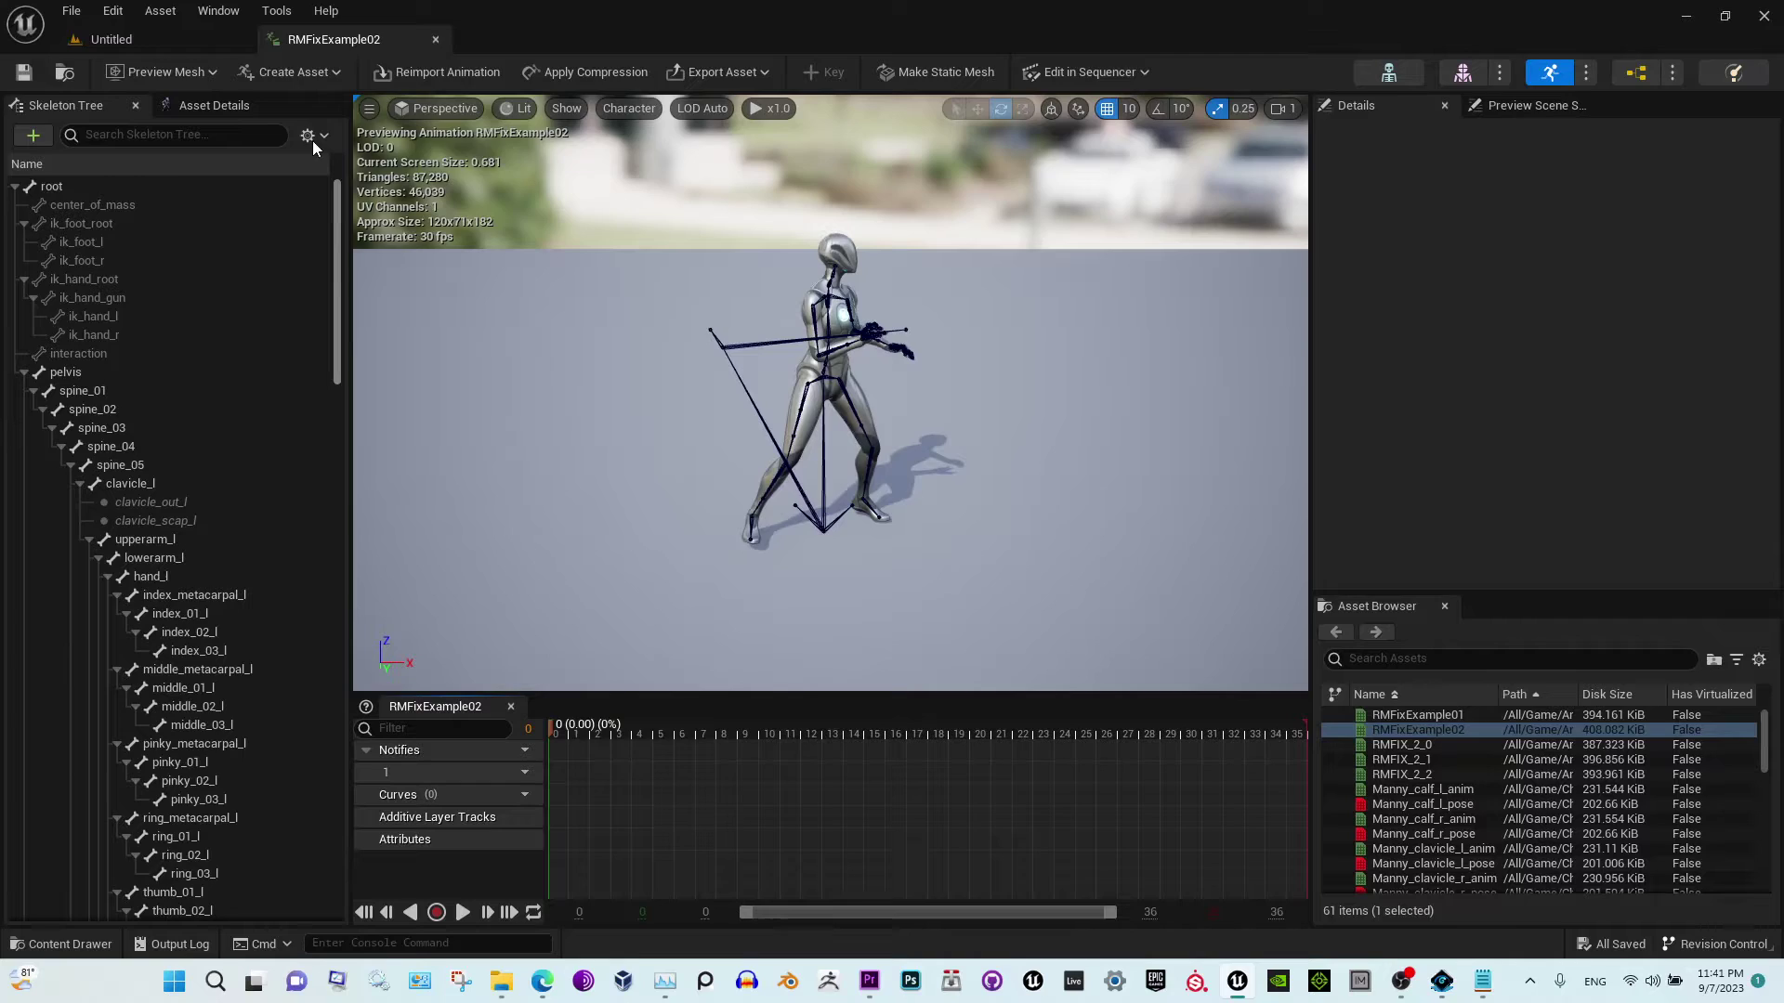
pyautogui.click(171, 42)
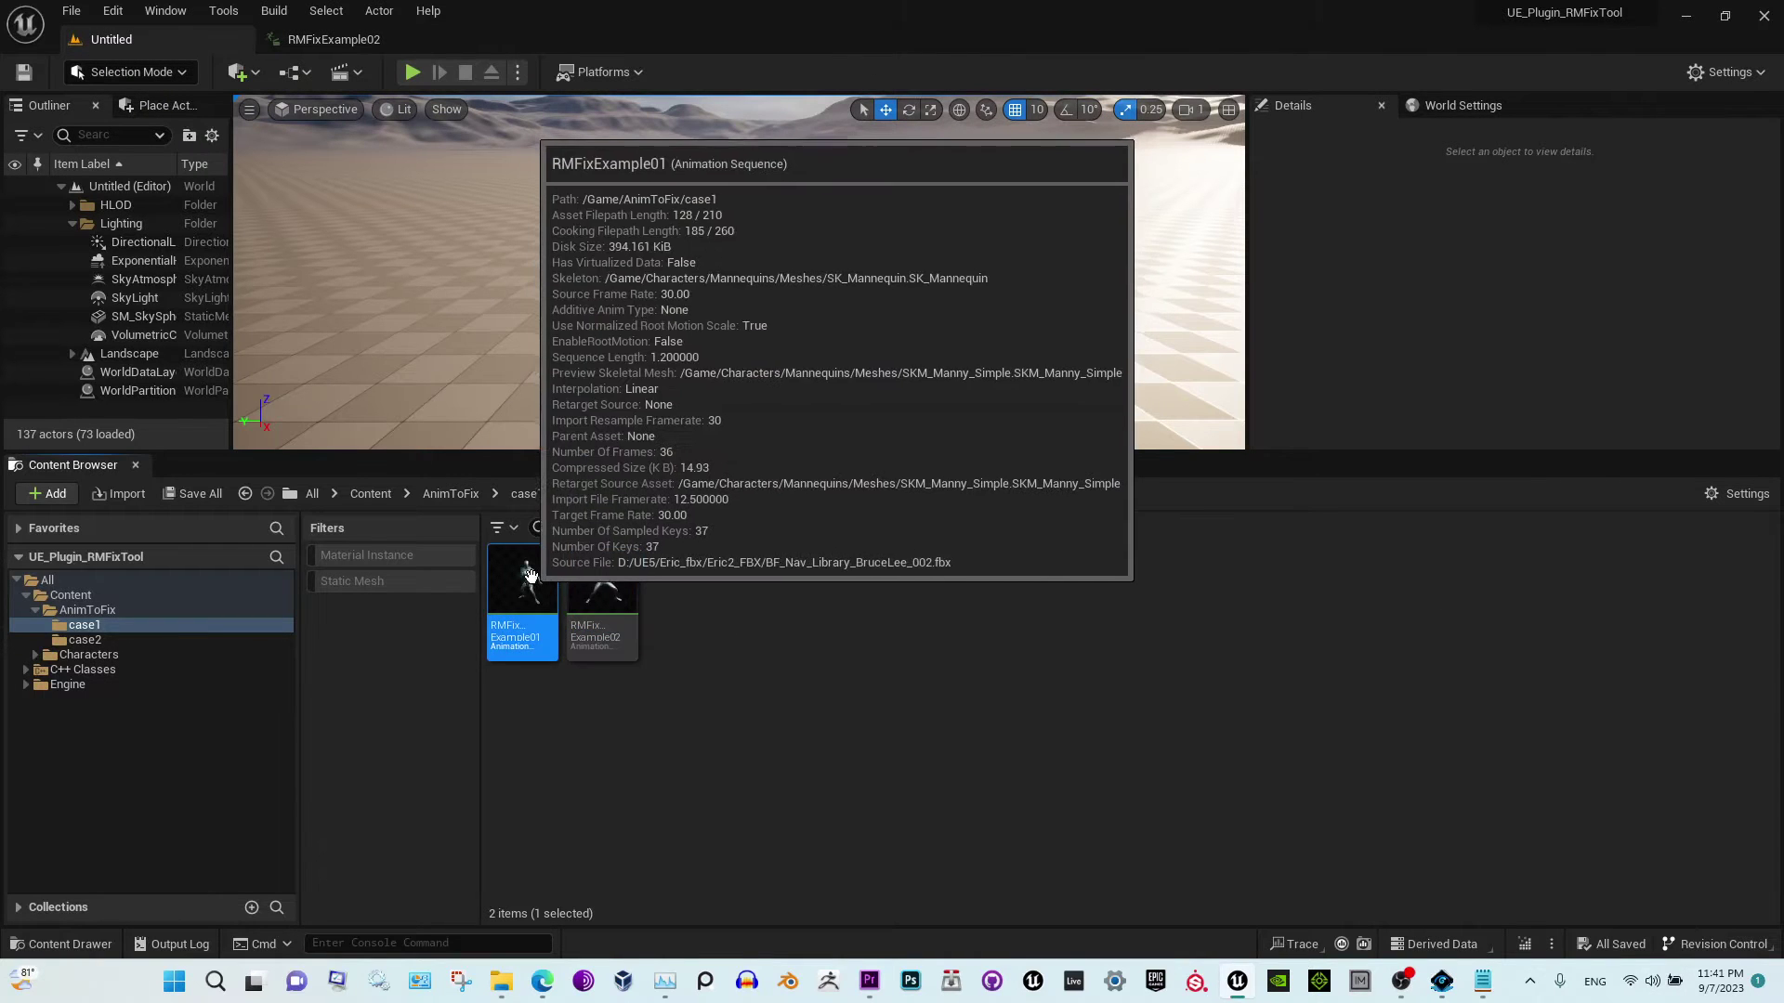
# Duplicate RMFixExample01, accept the name RMFixExample03, and bring up the copy's actions.
pyautogui.rightClick(537, 604)
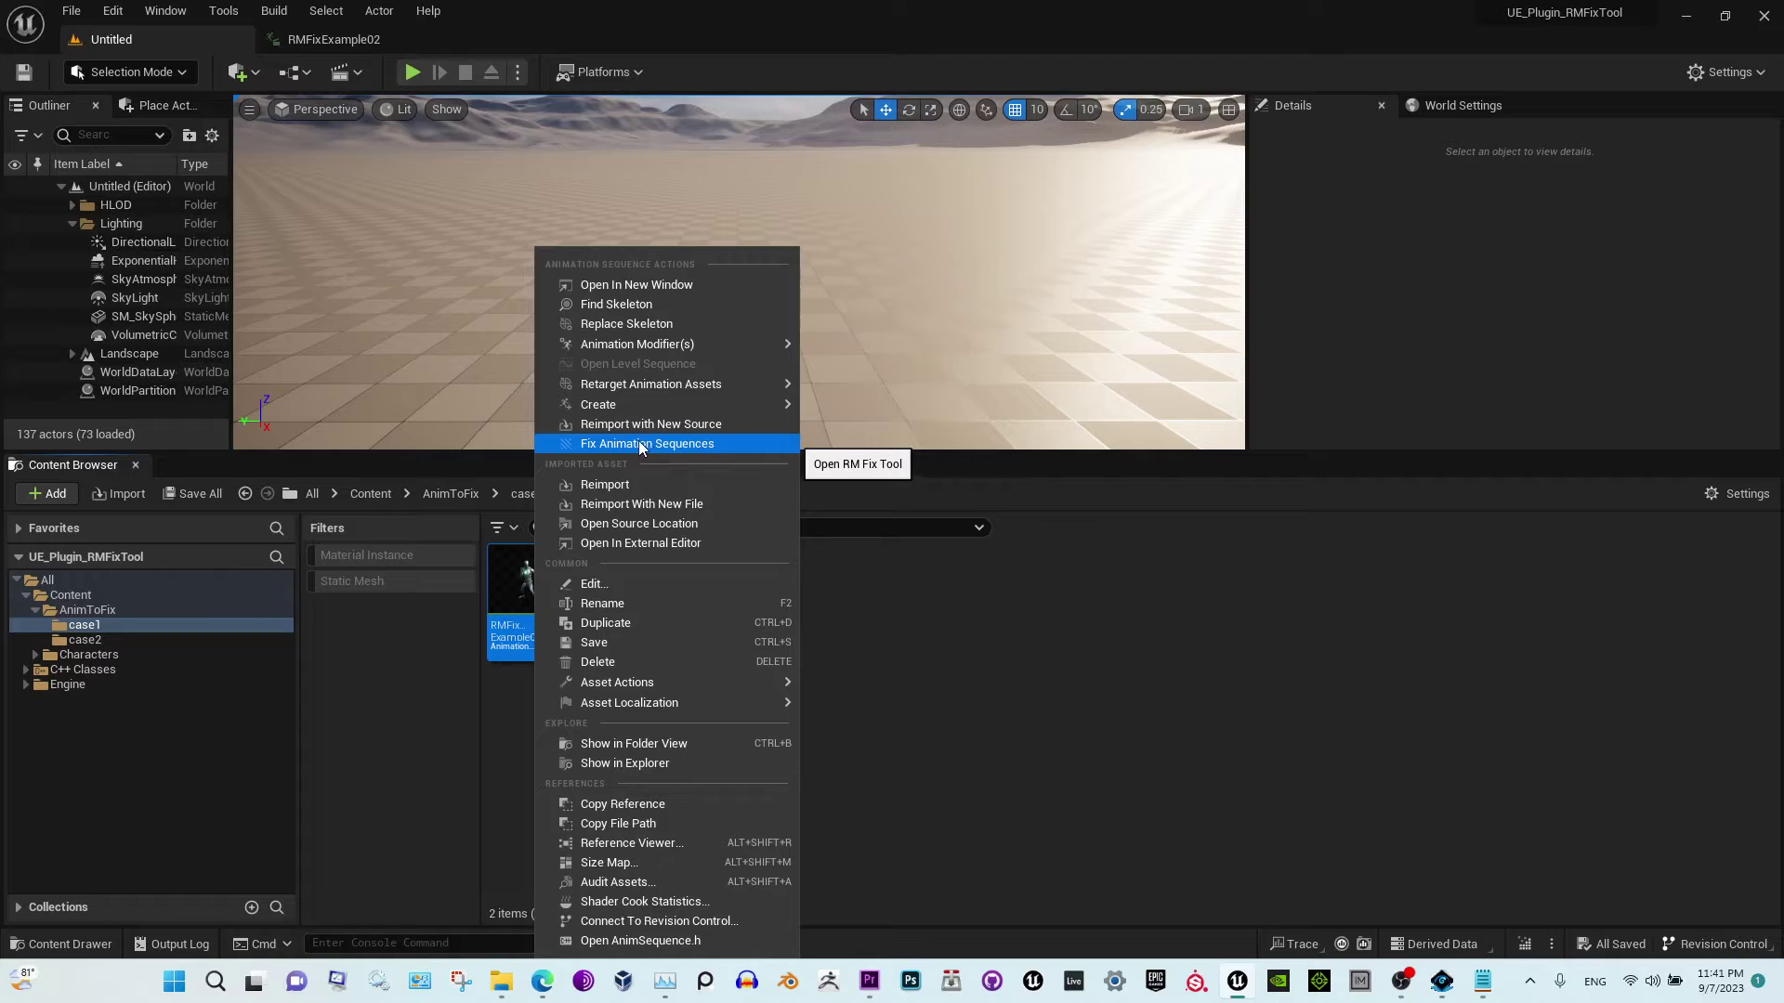
pyautogui.click(628, 622)
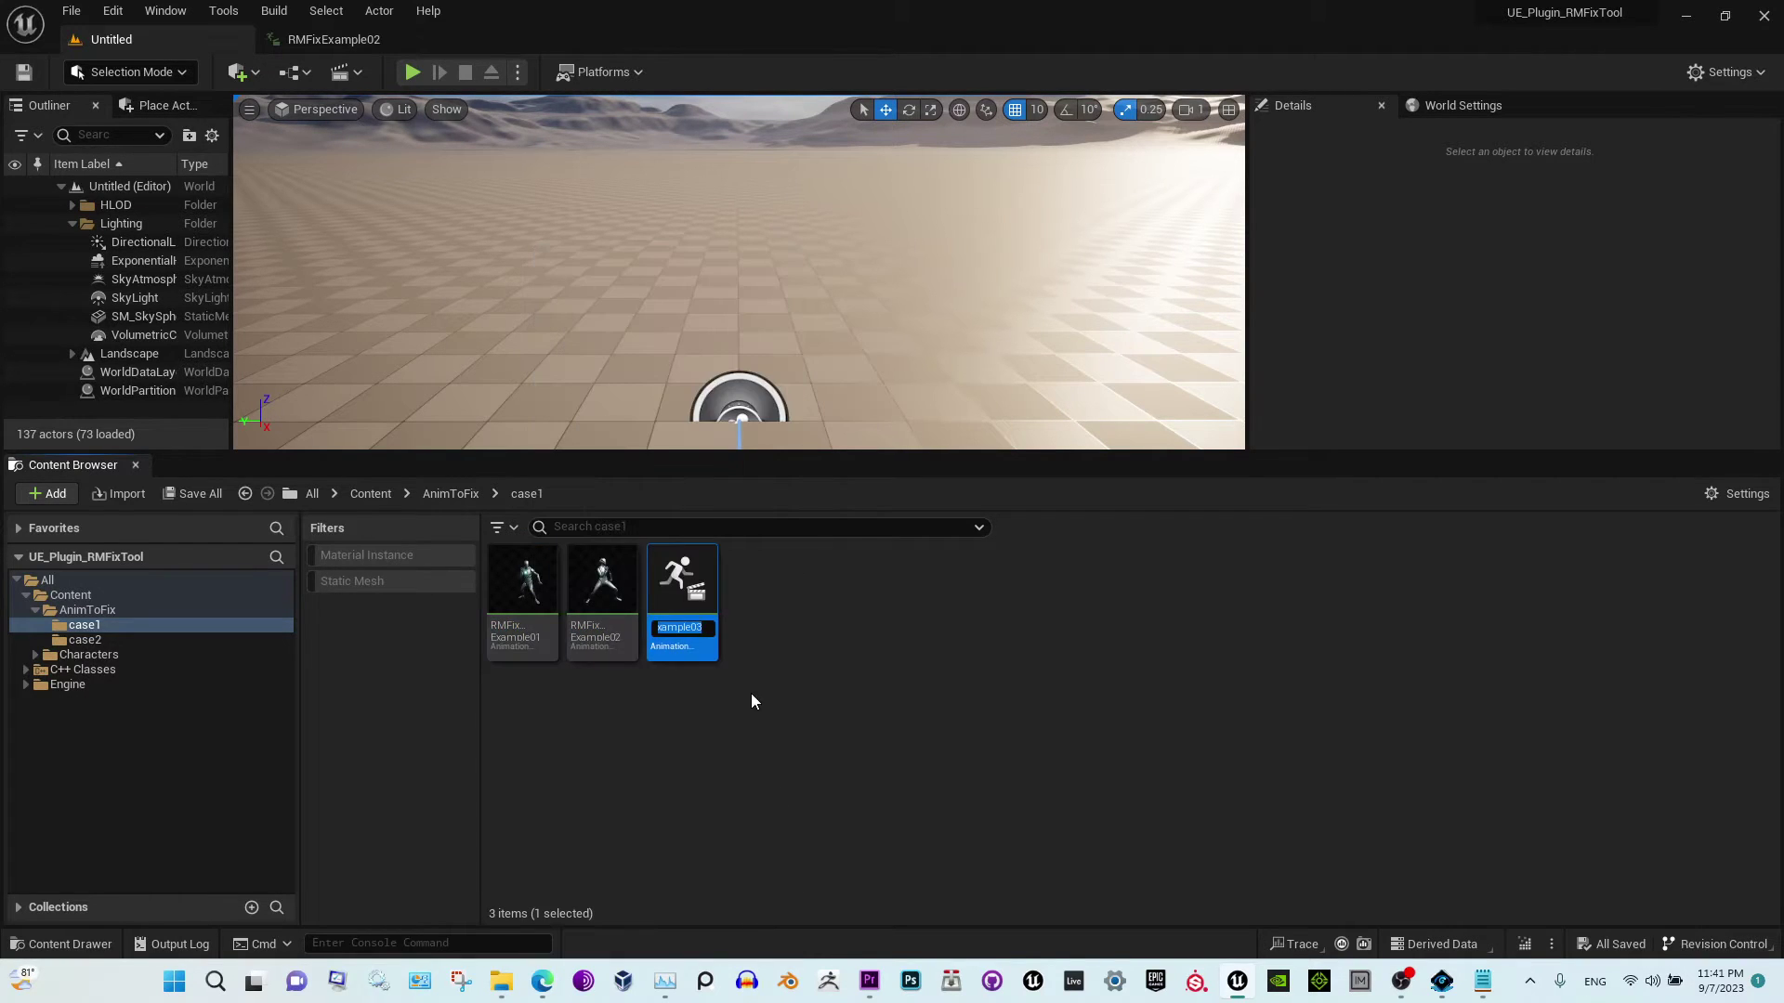
pyautogui.press('Return')
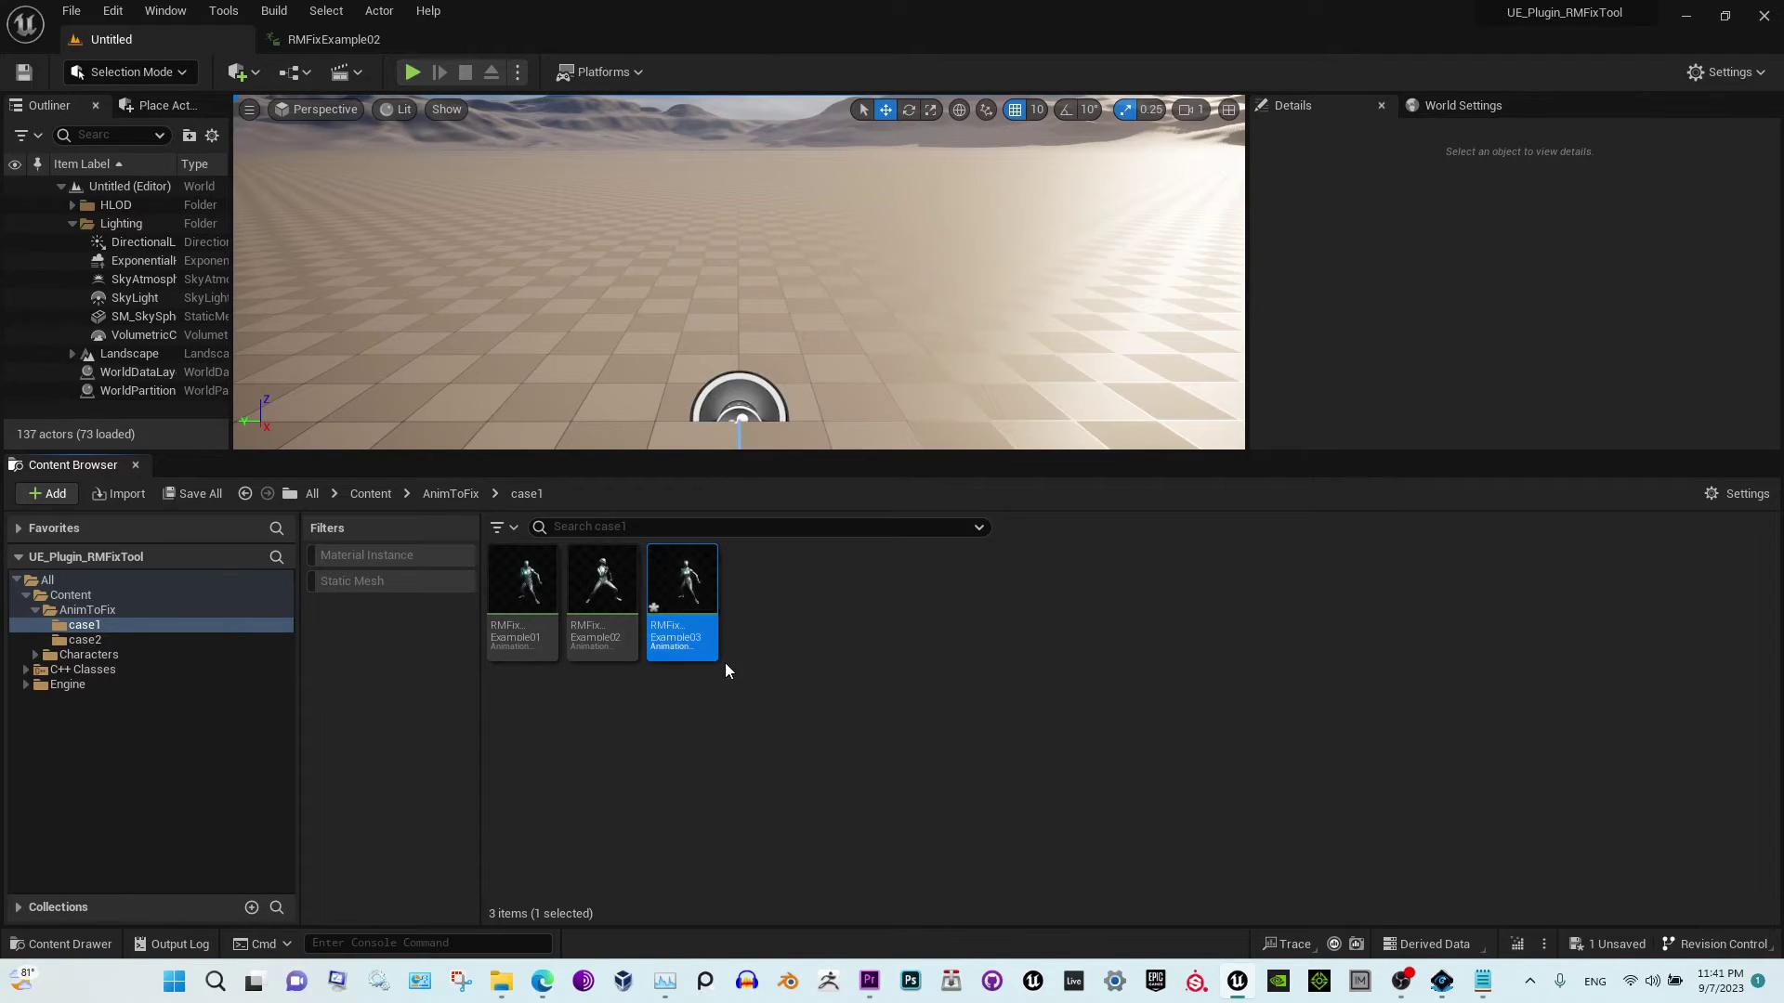
pyautogui.rightClick(692, 604)
# Apply a pelvis-to-root location XY transfer to RMFixExample03 with Fix Root Motion Direction unchecked.
pyautogui.click(835, 445)
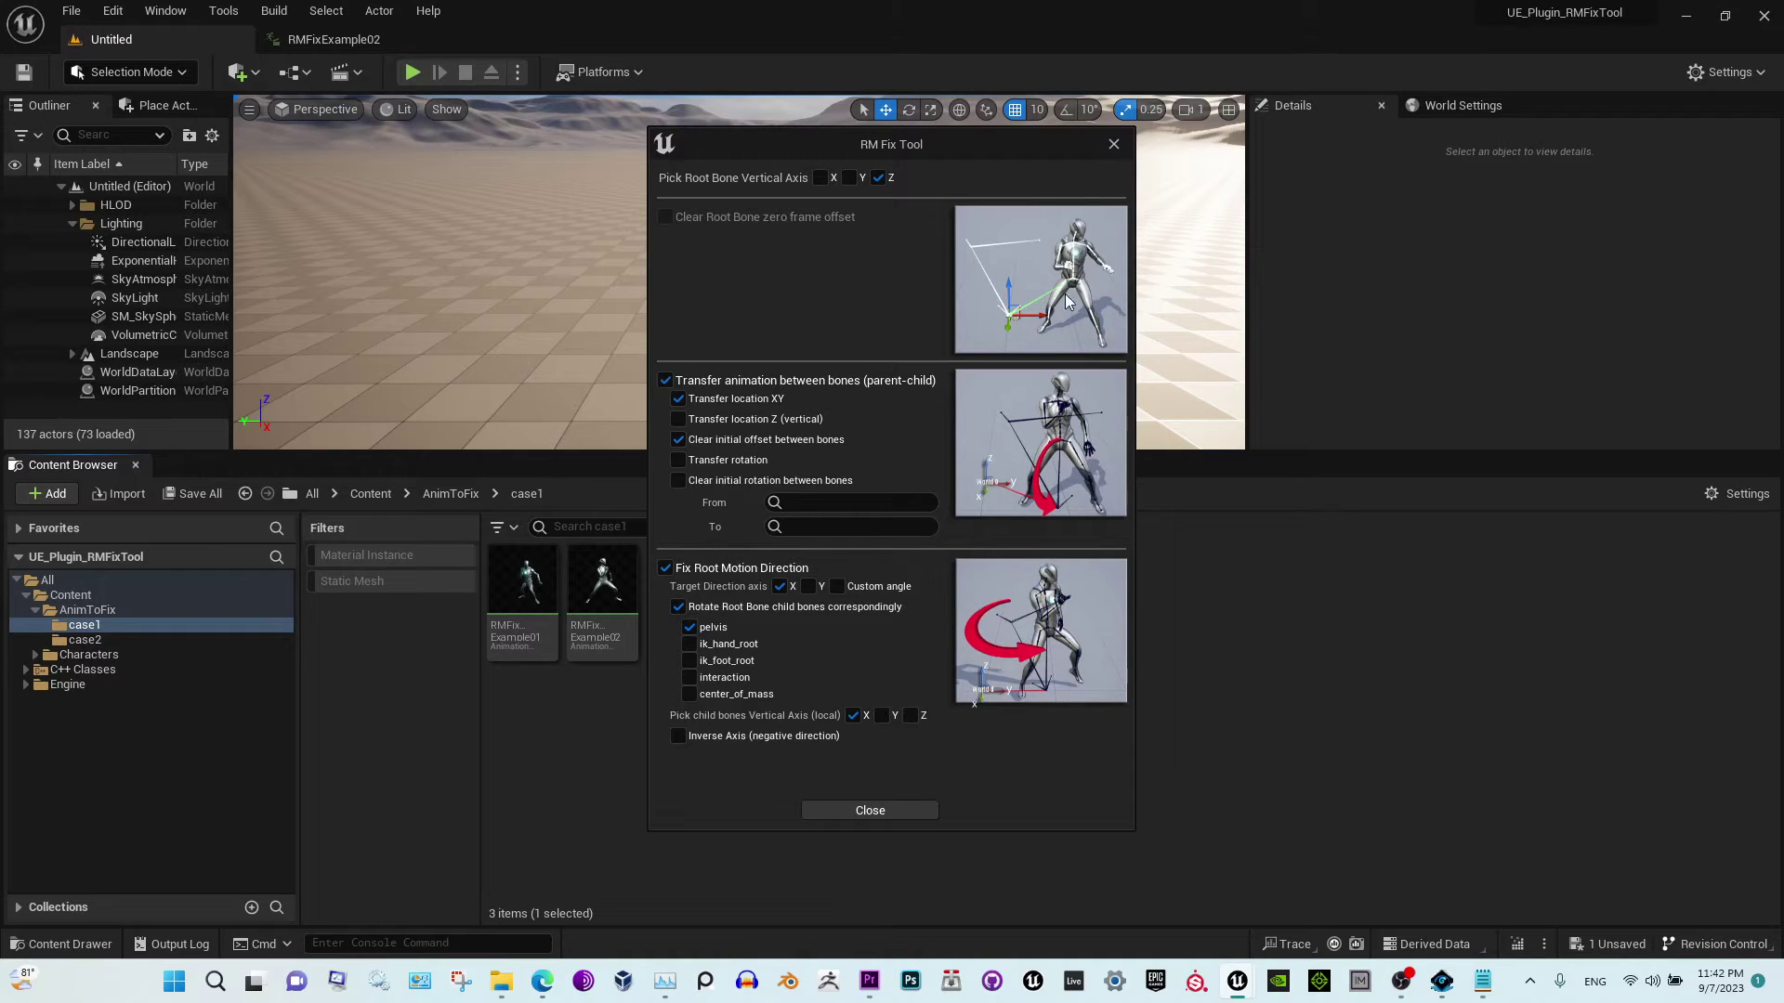
pyautogui.click(838, 502)
pyautogui.write('pel')
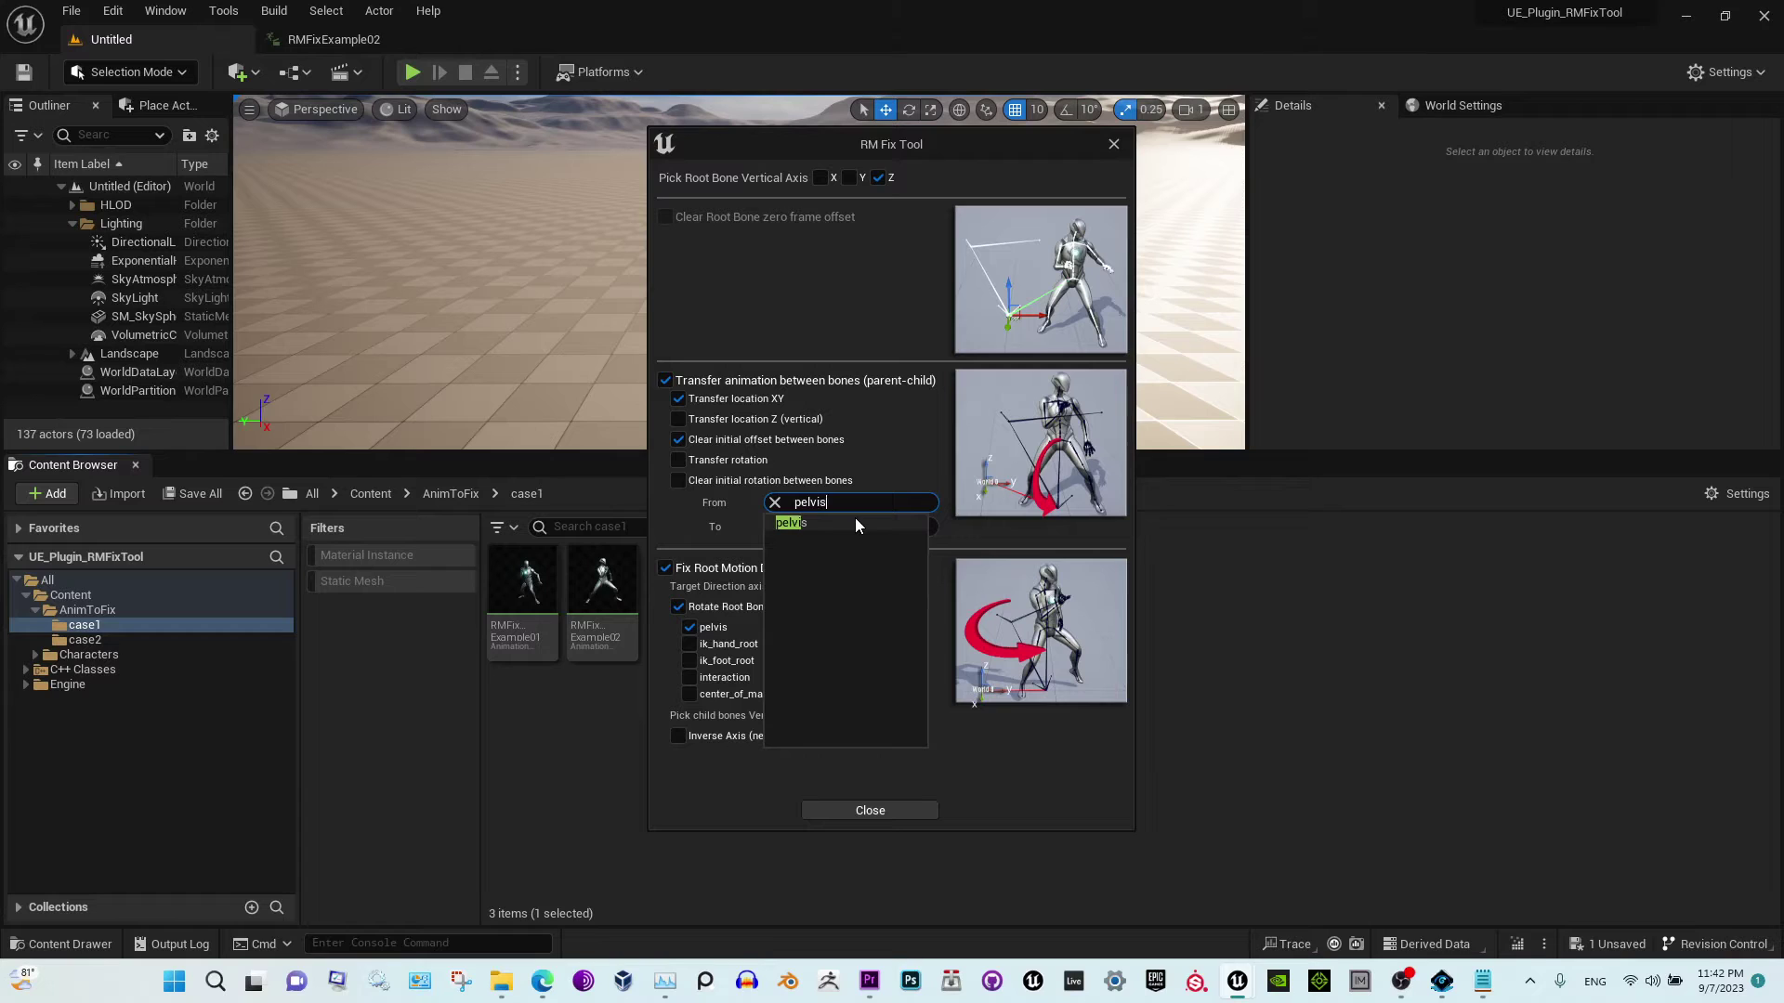
pyautogui.write('vis')
pyautogui.click(785, 523)
pyautogui.click(792, 526)
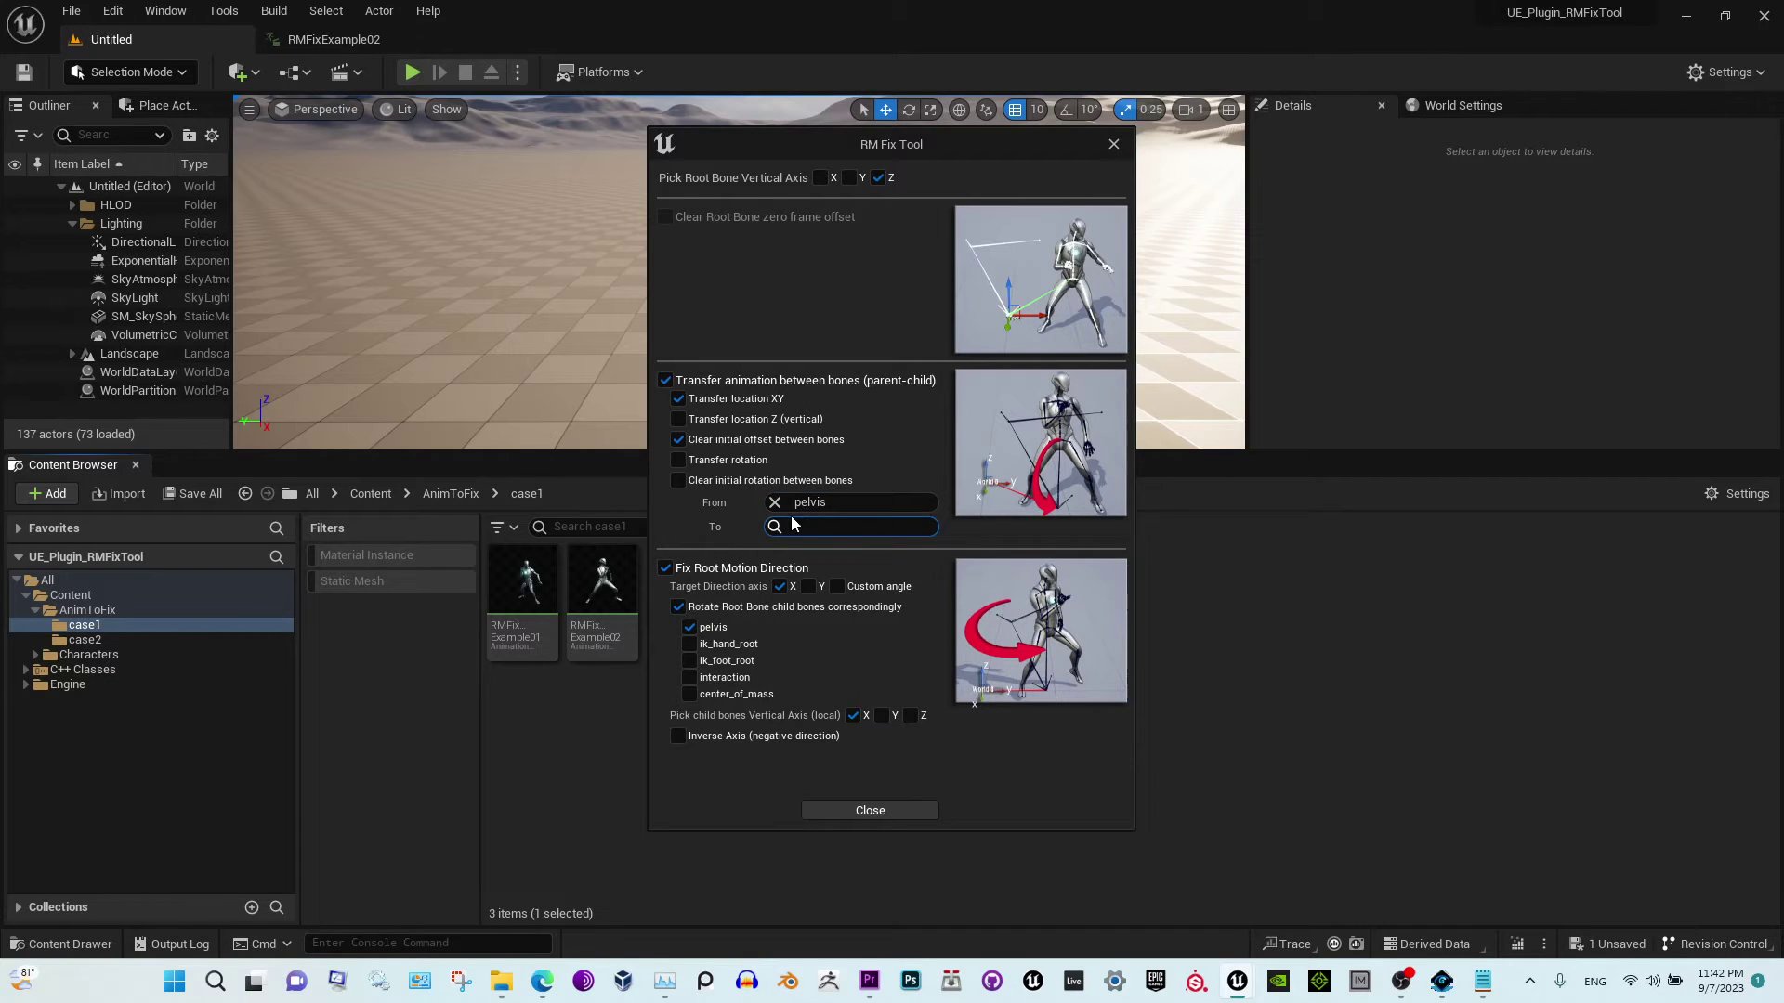
pyautogui.write('root')
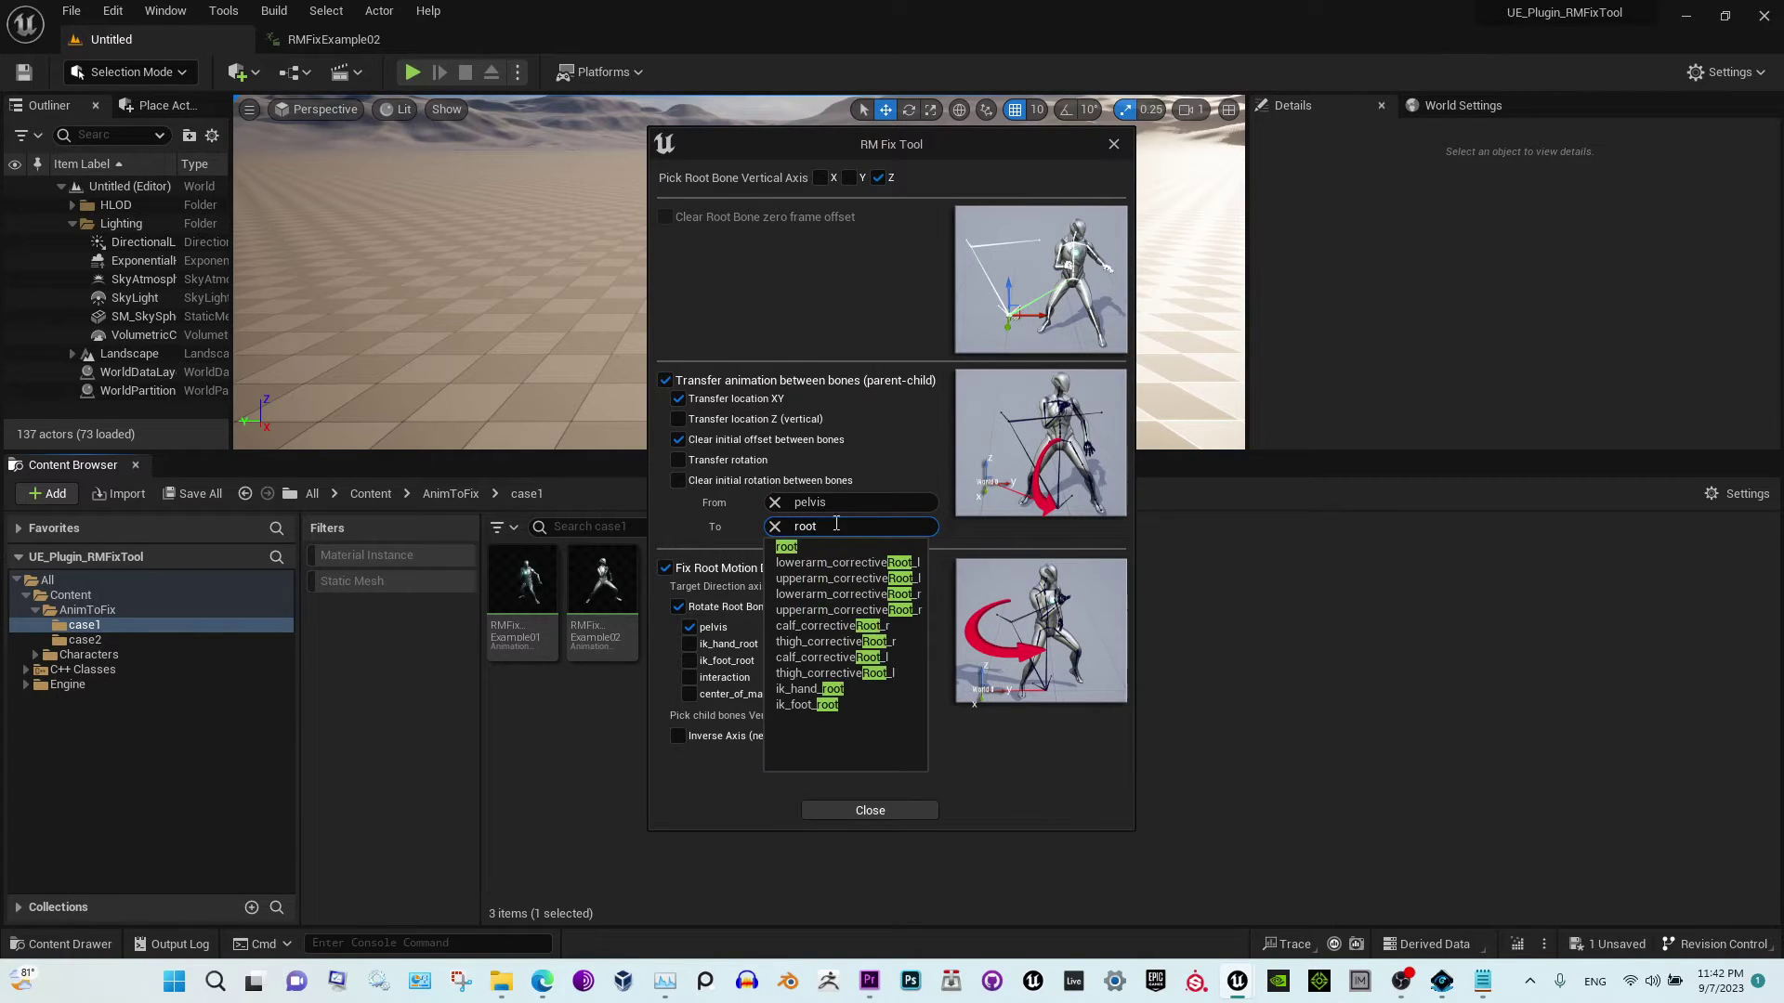
pyautogui.click(786, 546)
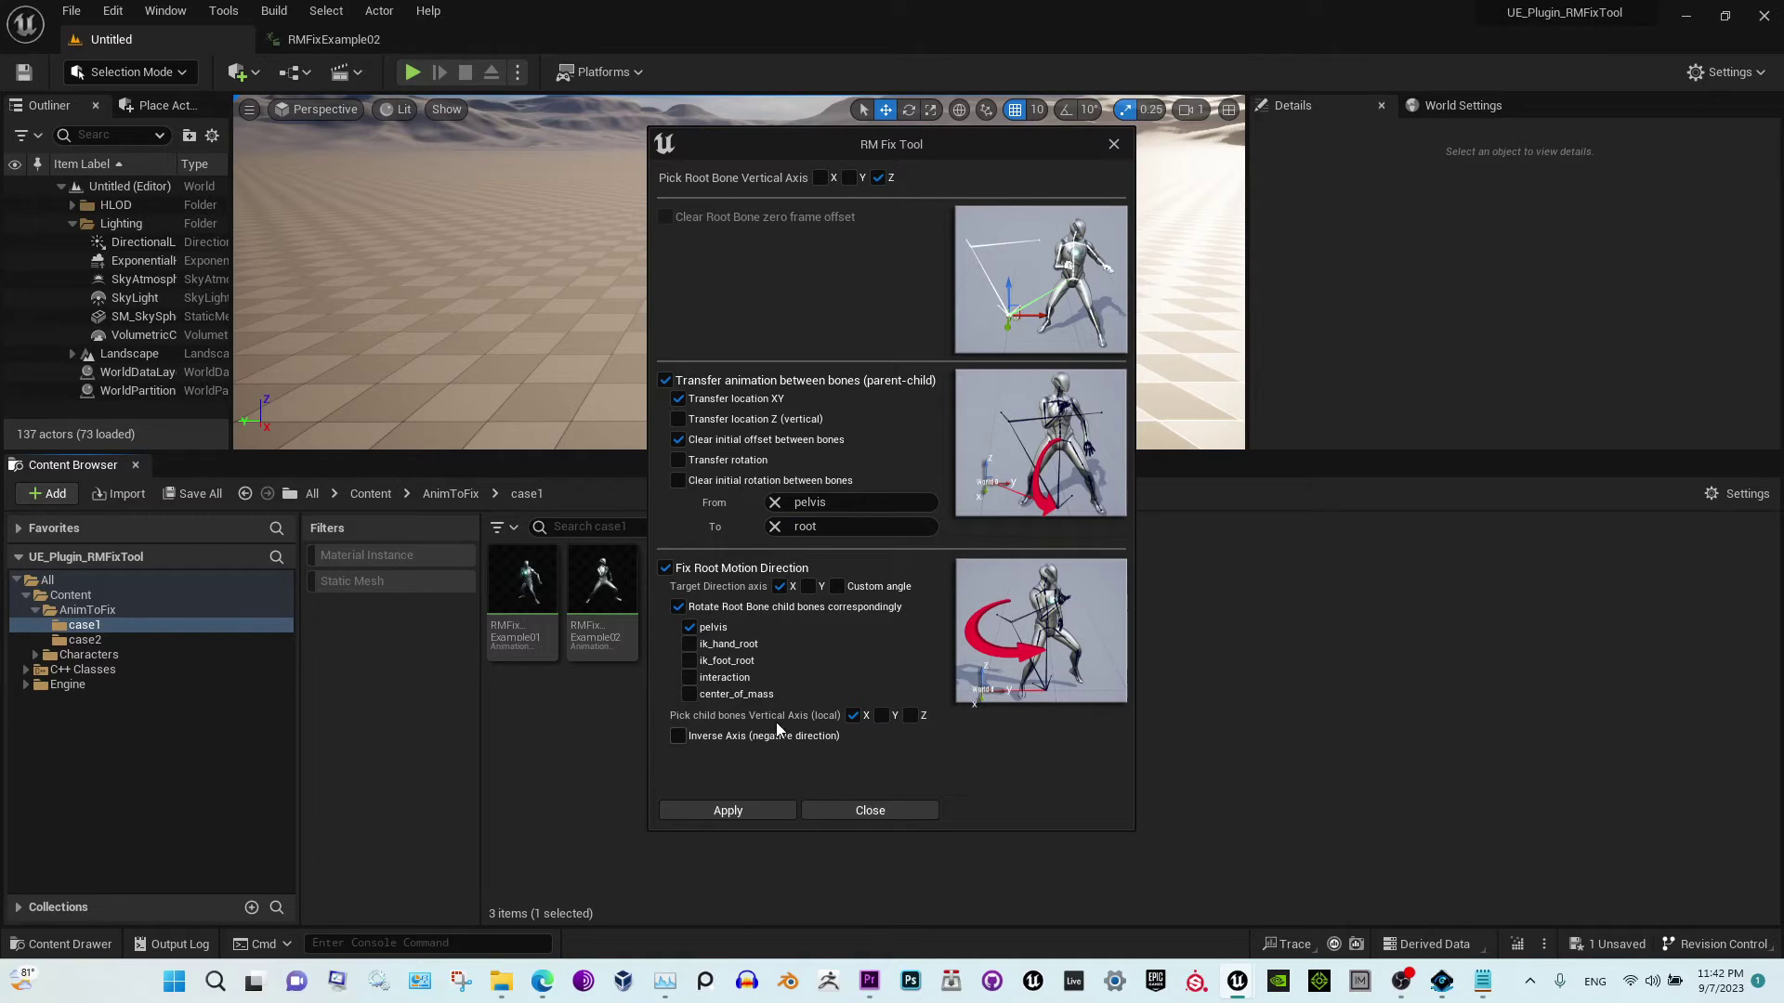
pyautogui.click(664, 568)
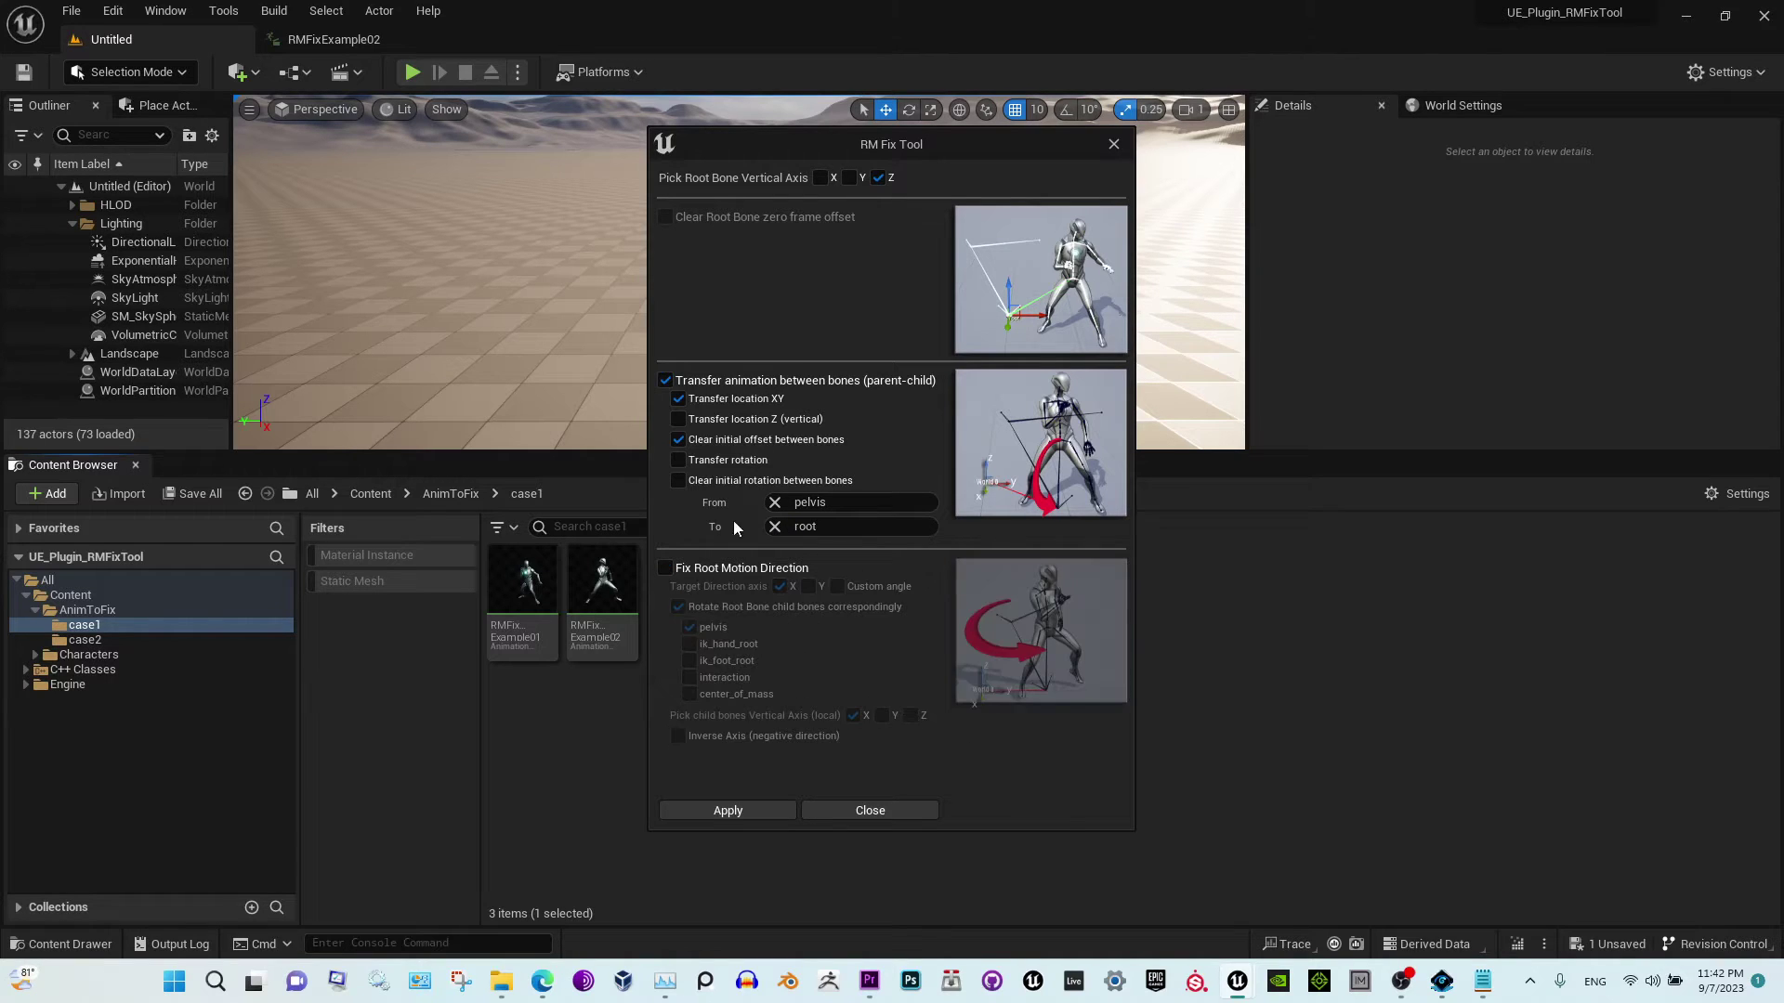
pyautogui.click(769, 822)
pyautogui.click(866, 811)
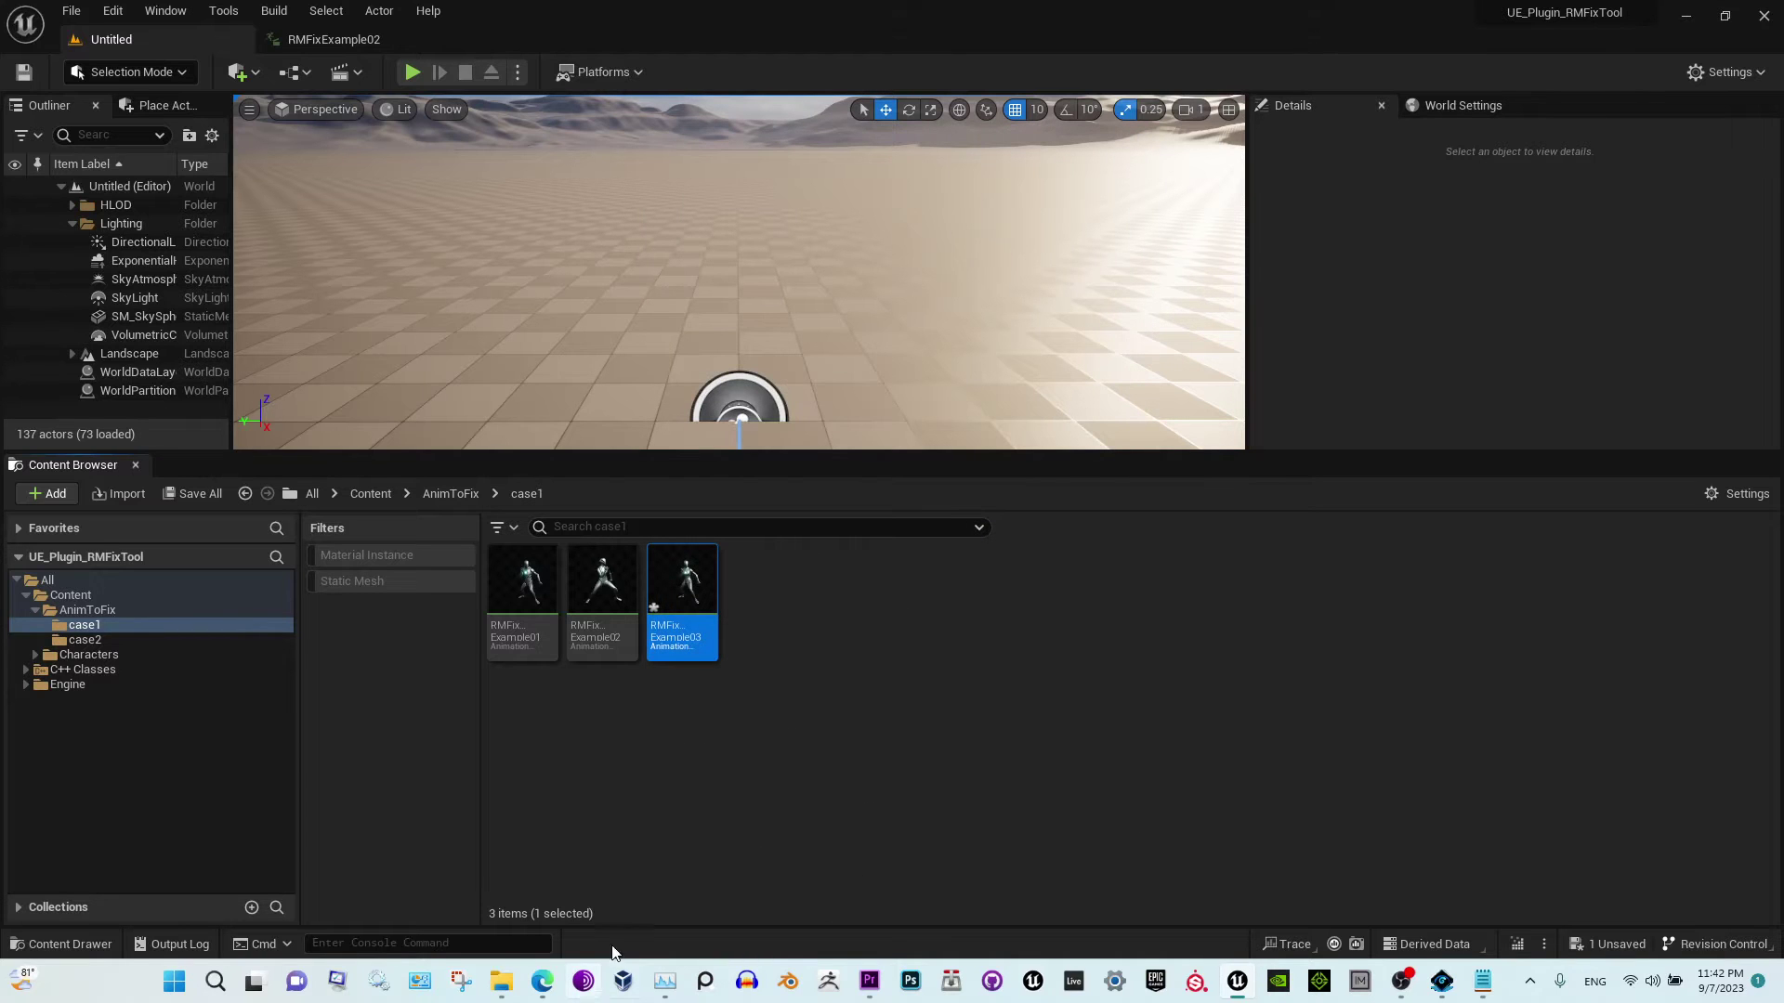
# Preview RMFixExample03 scrubbed to frame 20, then return to the level editor.
pyautogui.doubleClick(683, 581)
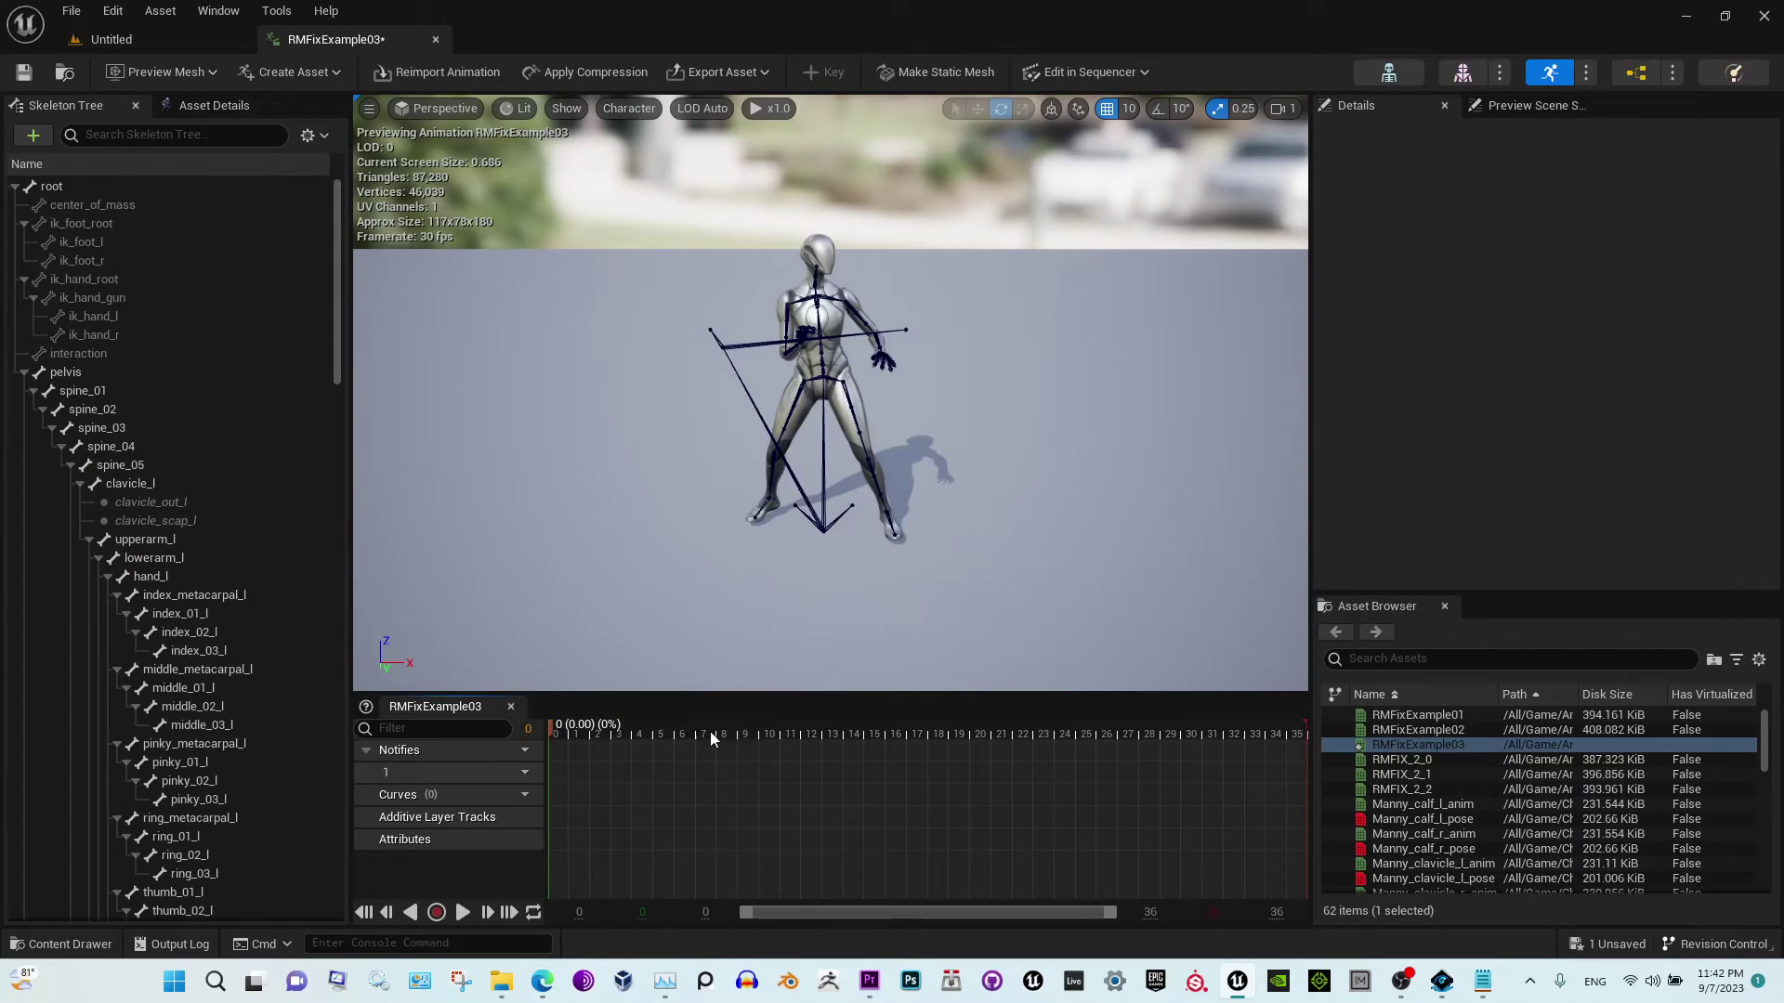
pyautogui.moveTo(712, 739); pyautogui.dragTo(1264, 721)
pyautogui.click(173, 35)
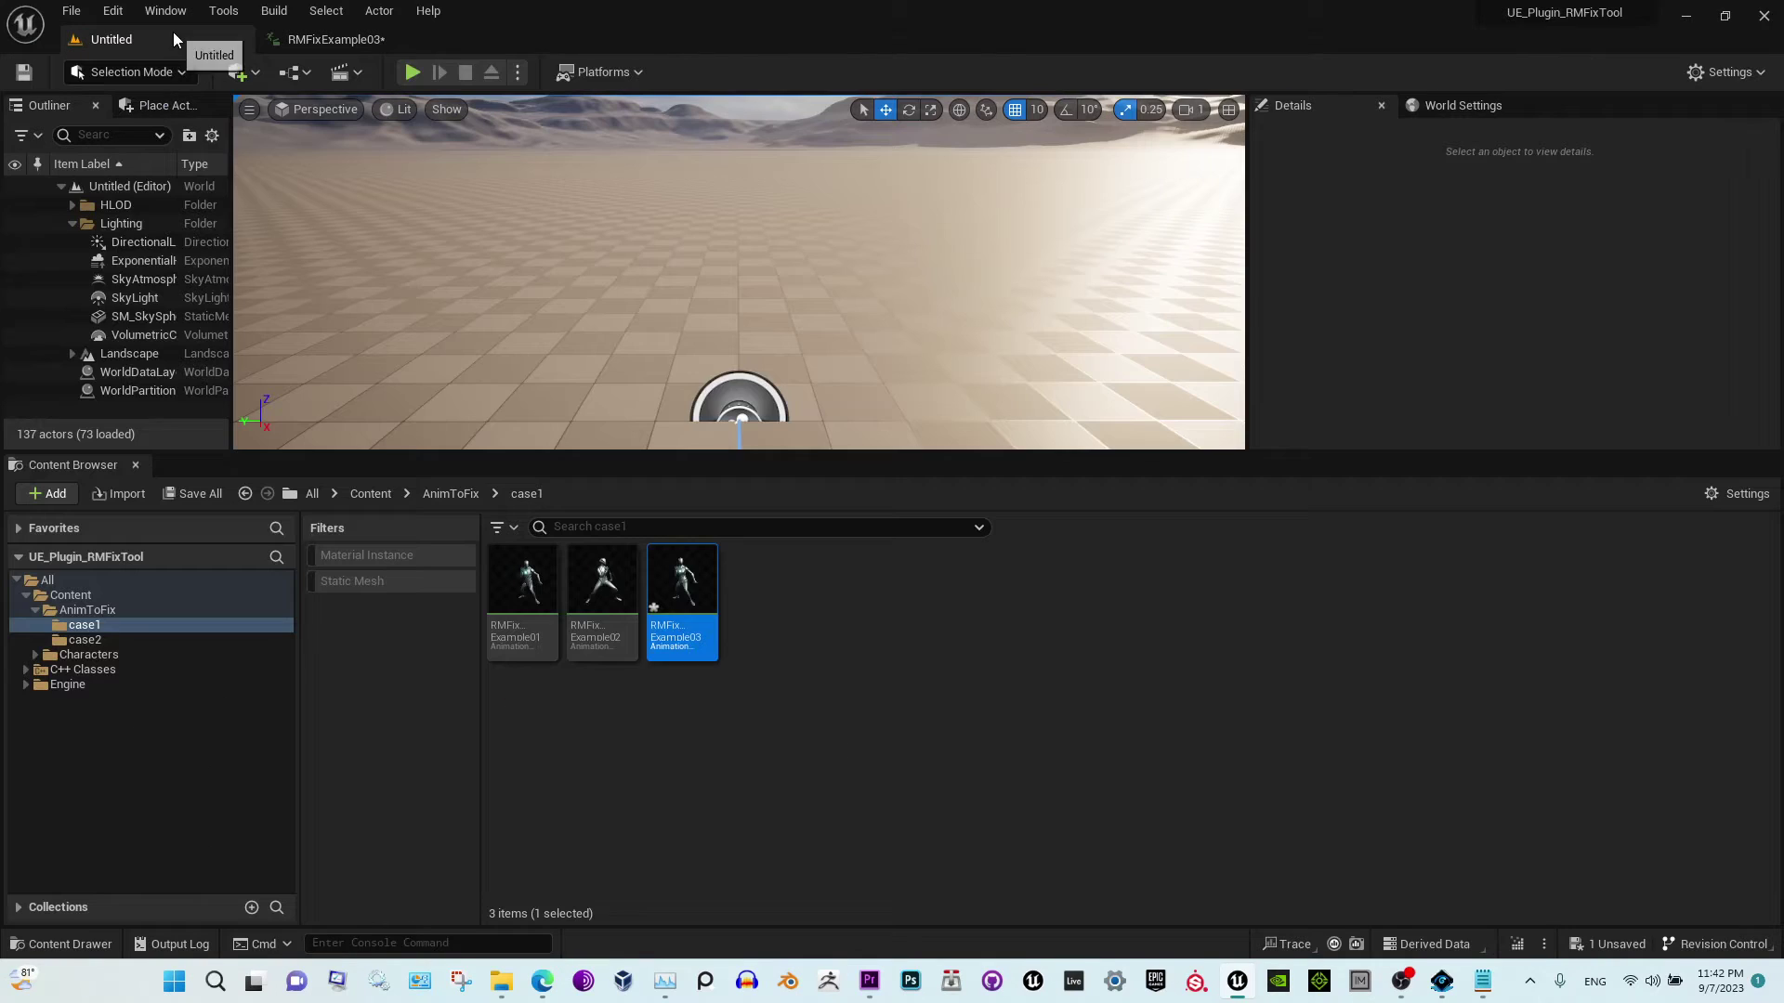
# Apply the X-axis root motion direction fix to RMFixExample03 with bone transfer disabled.
pyautogui.rightClick(678, 589)
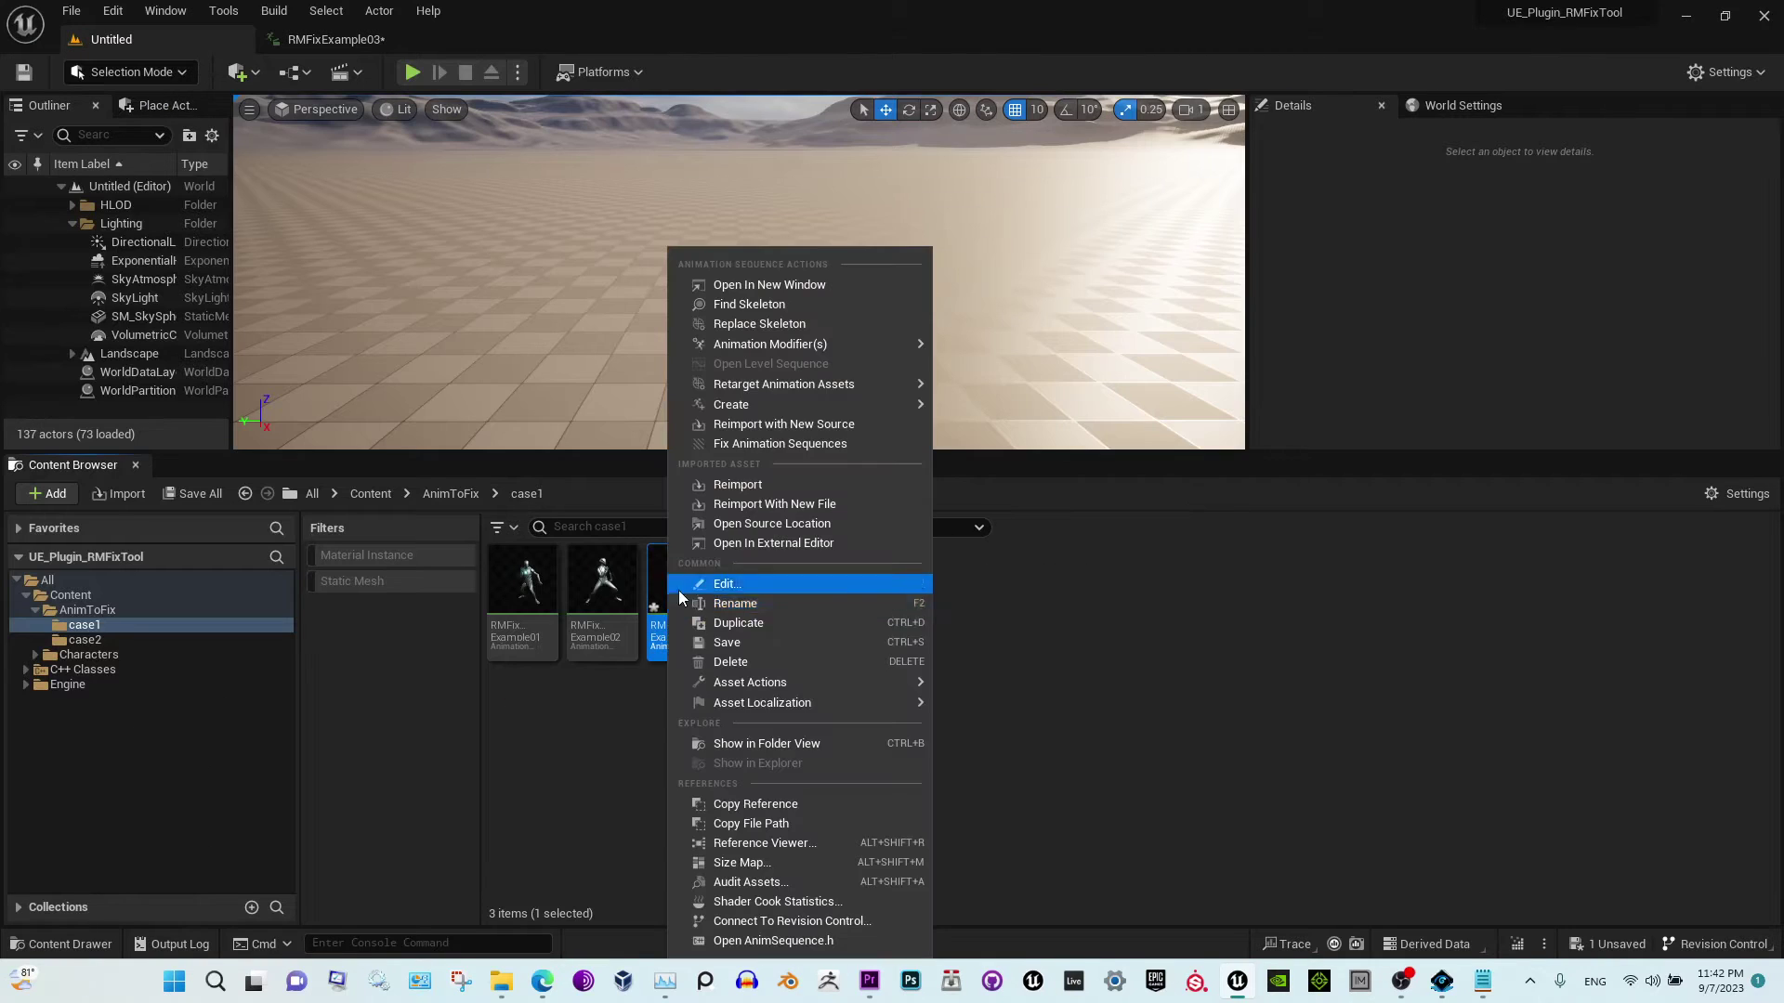
pyautogui.click(846, 444)
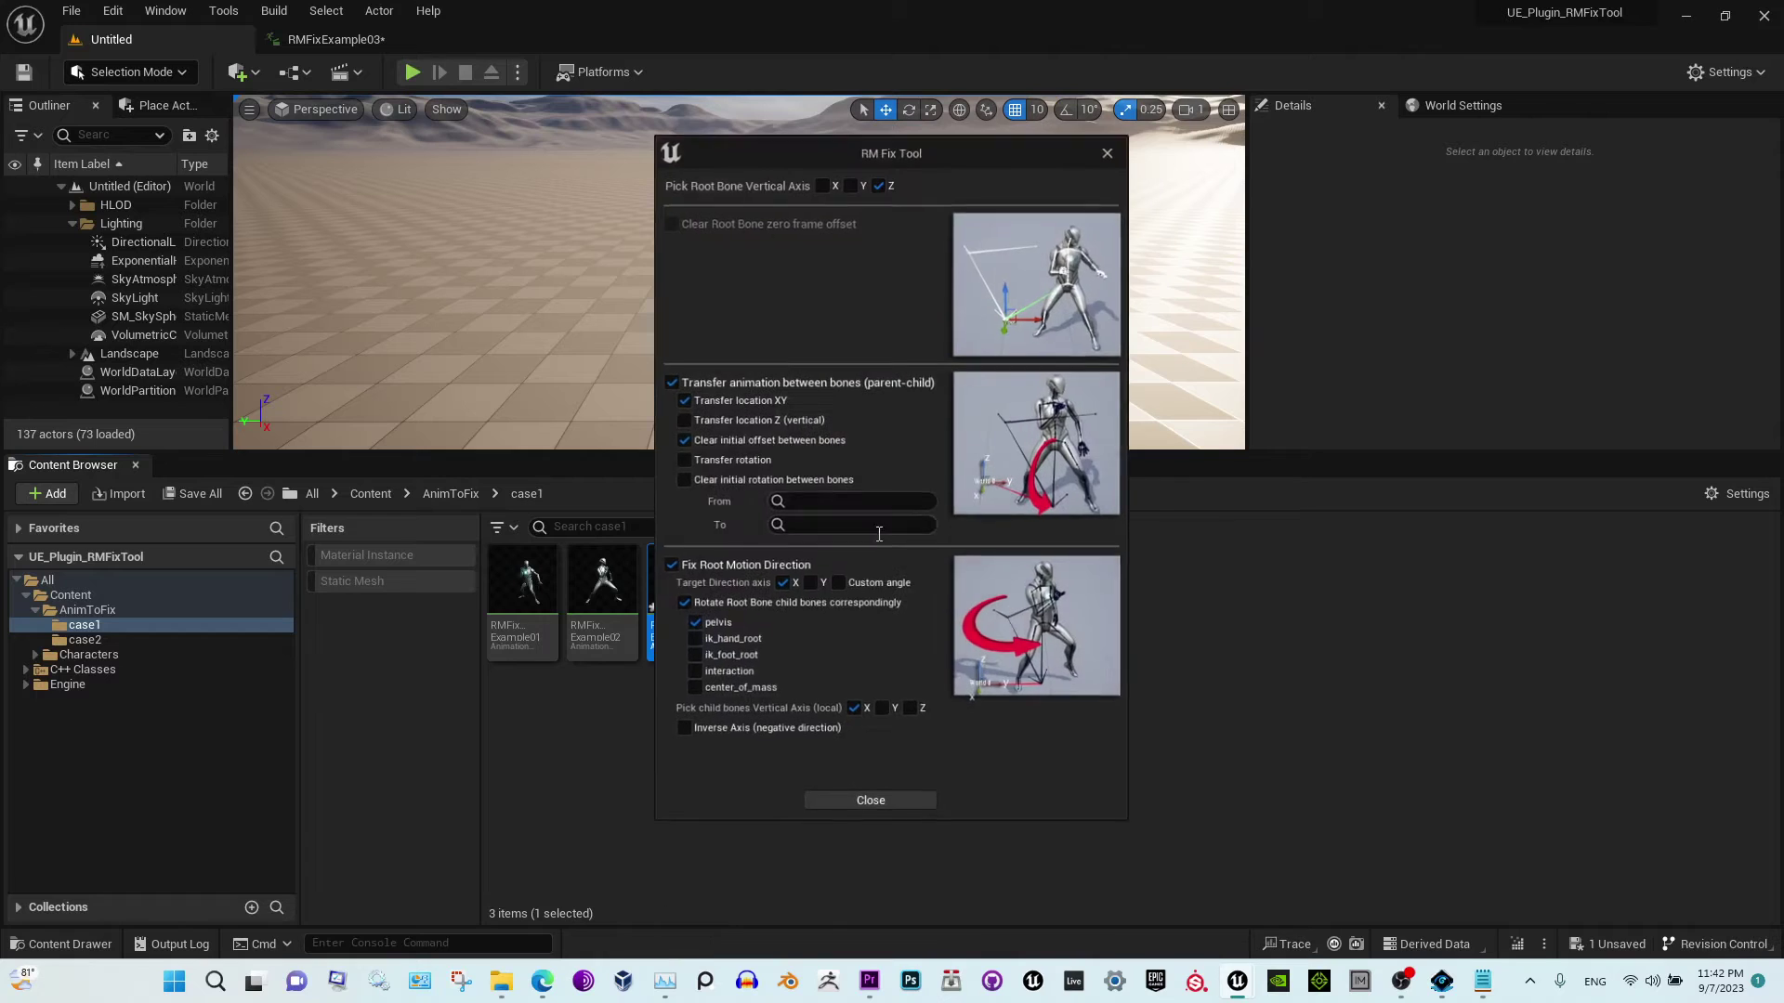
pyautogui.click(664, 381)
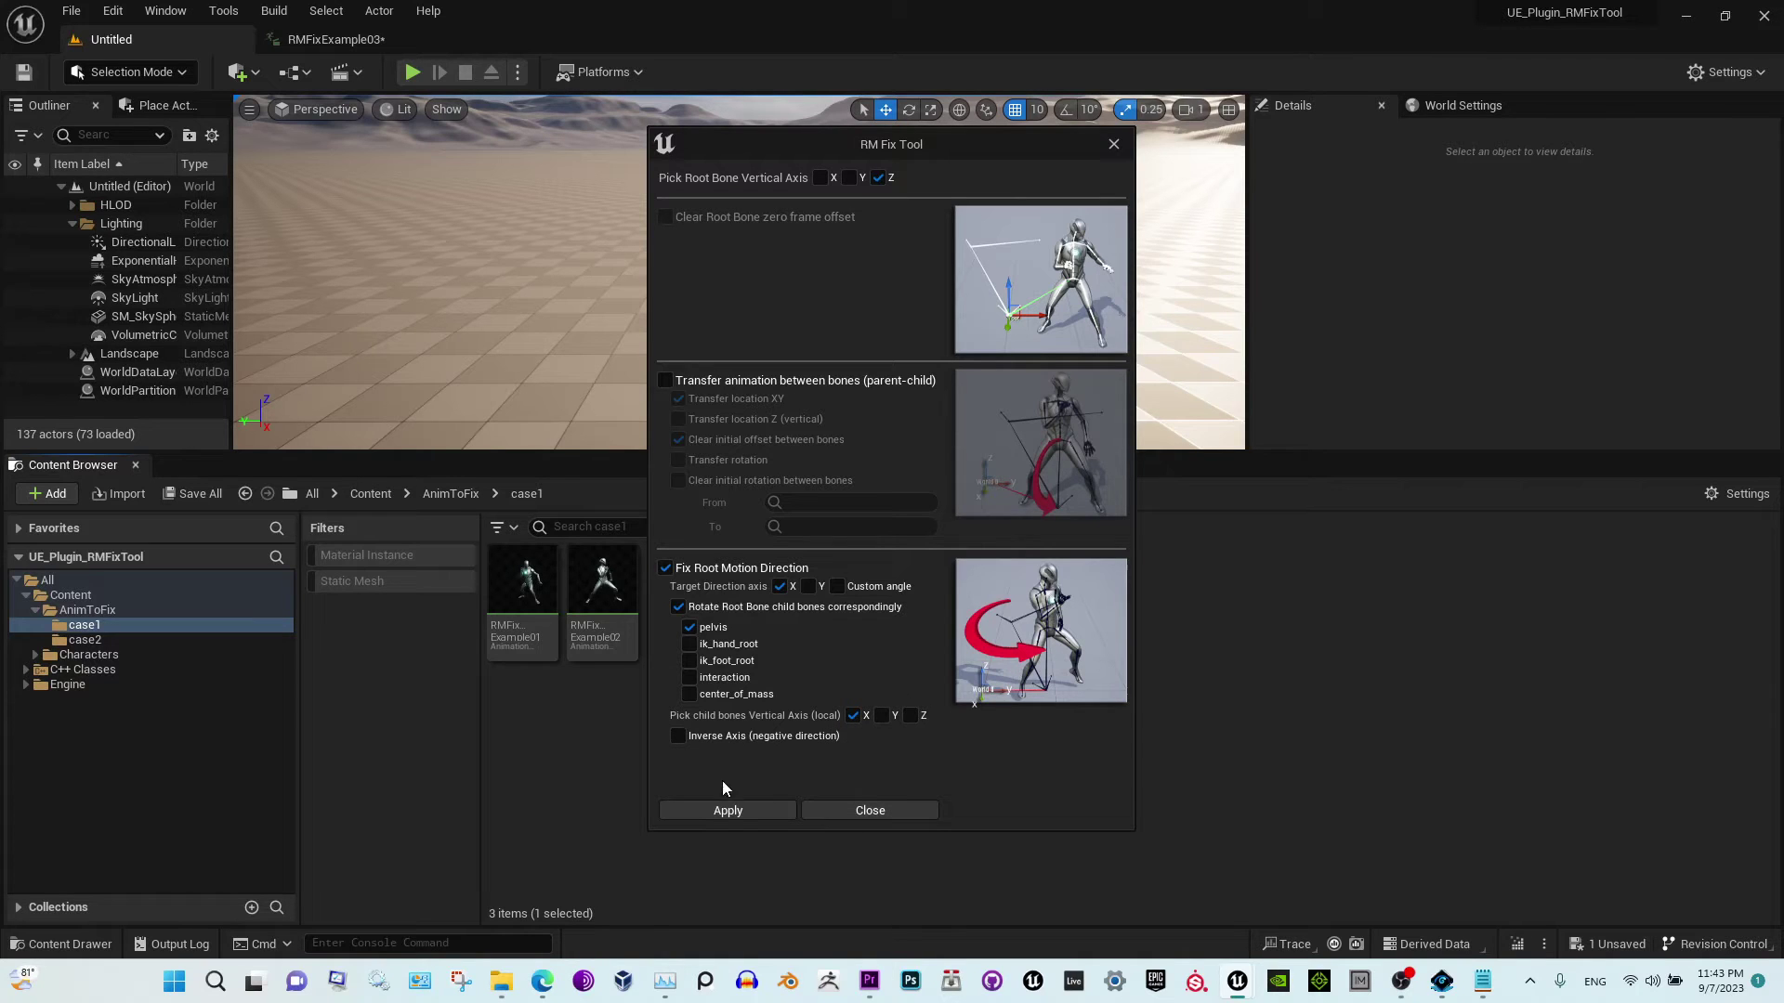
pyautogui.click(736, 811)
pyautogui.click(884, 806)
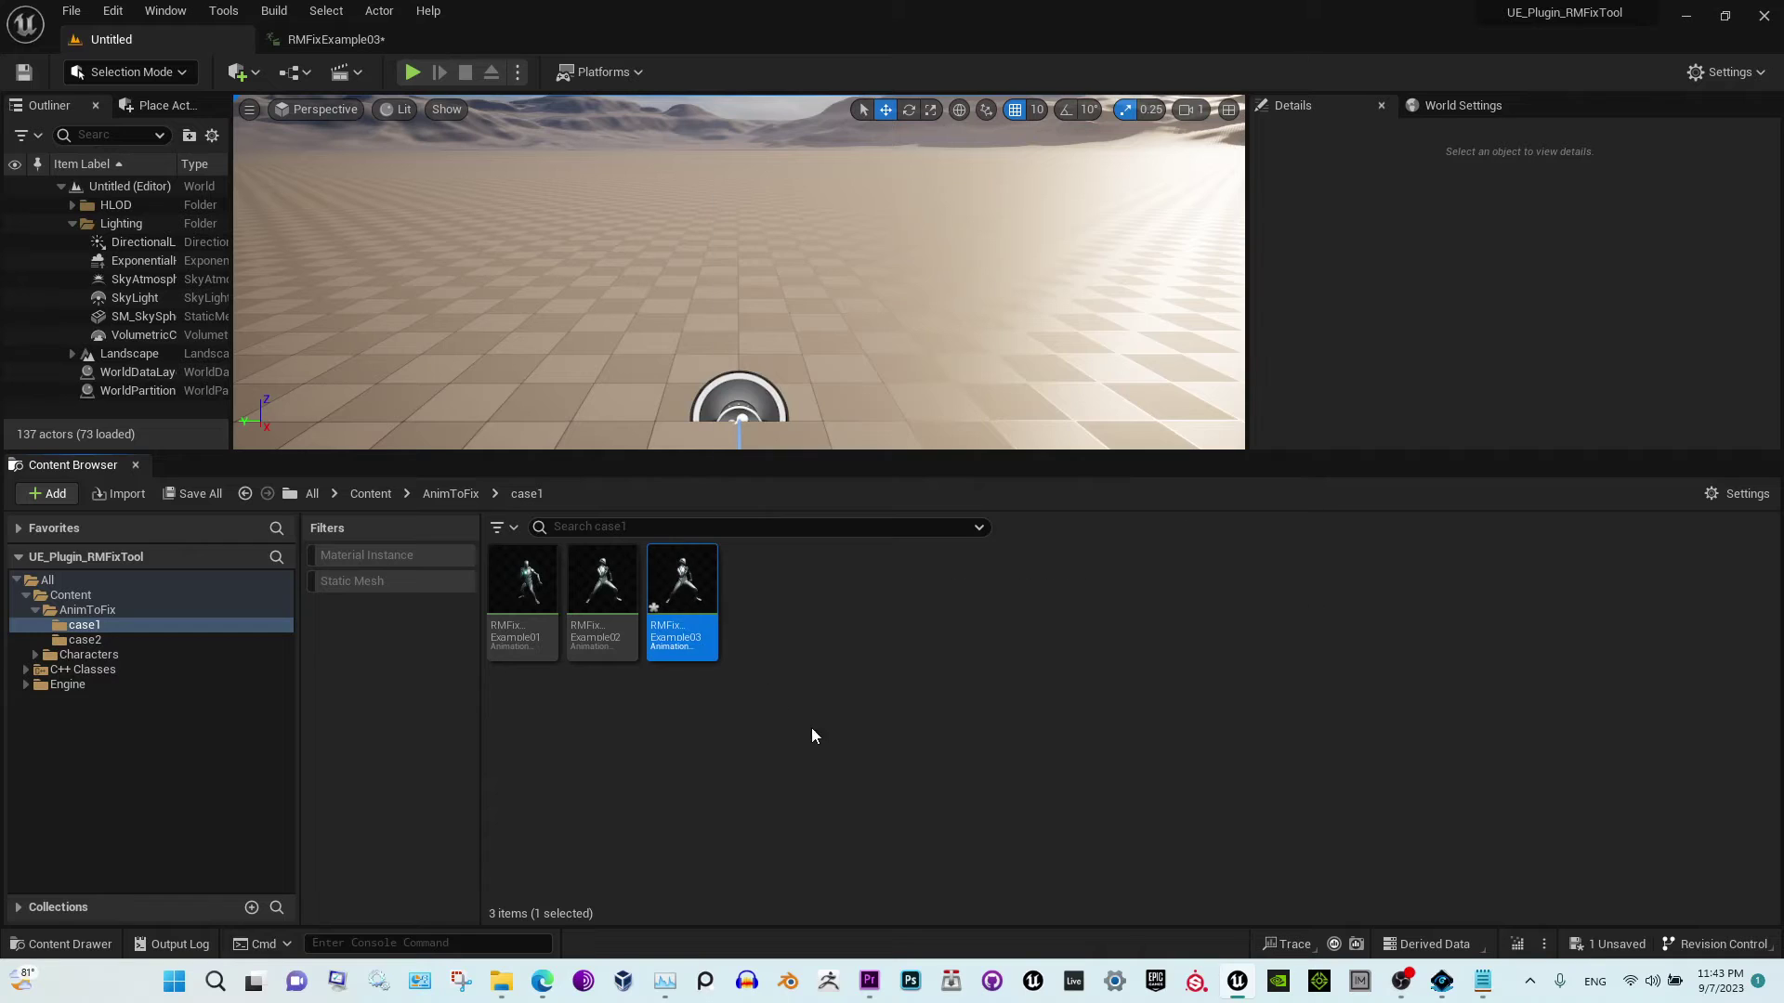
# Open RMFixExample03 paused near the start, and select and frame the pelvis bone.
pyautogui.doubleClick(703, 606)
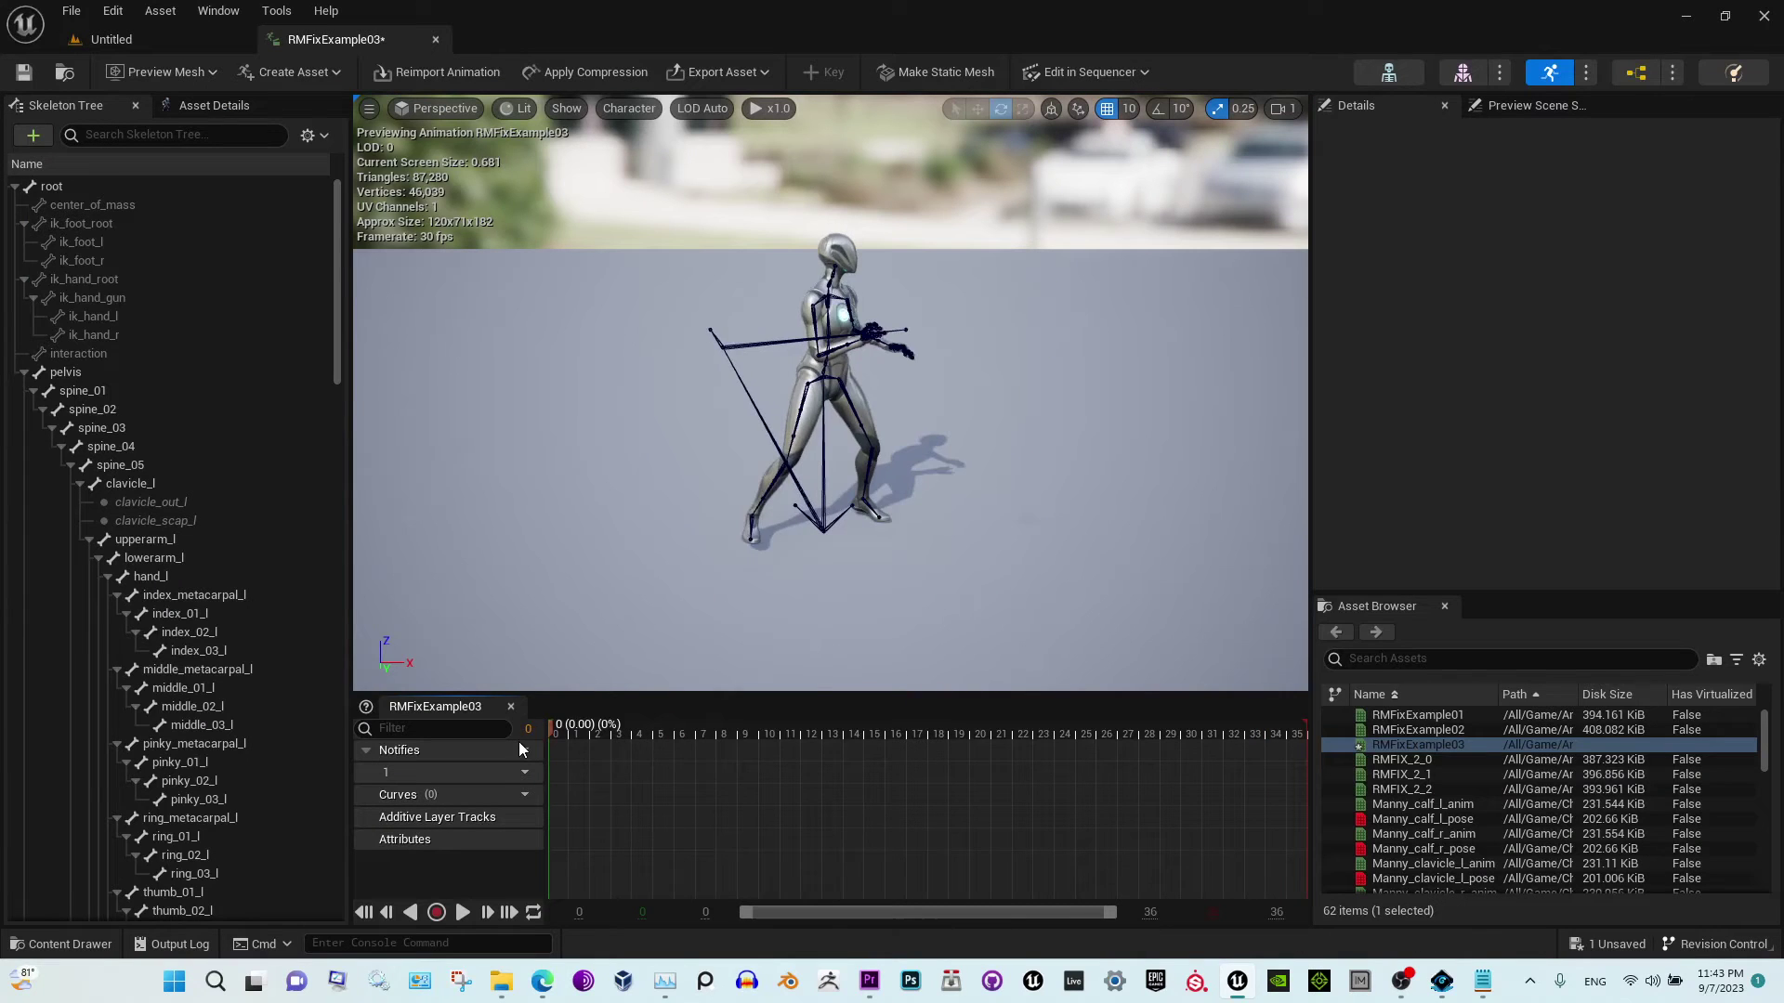
pyautogui.click(607, 730)
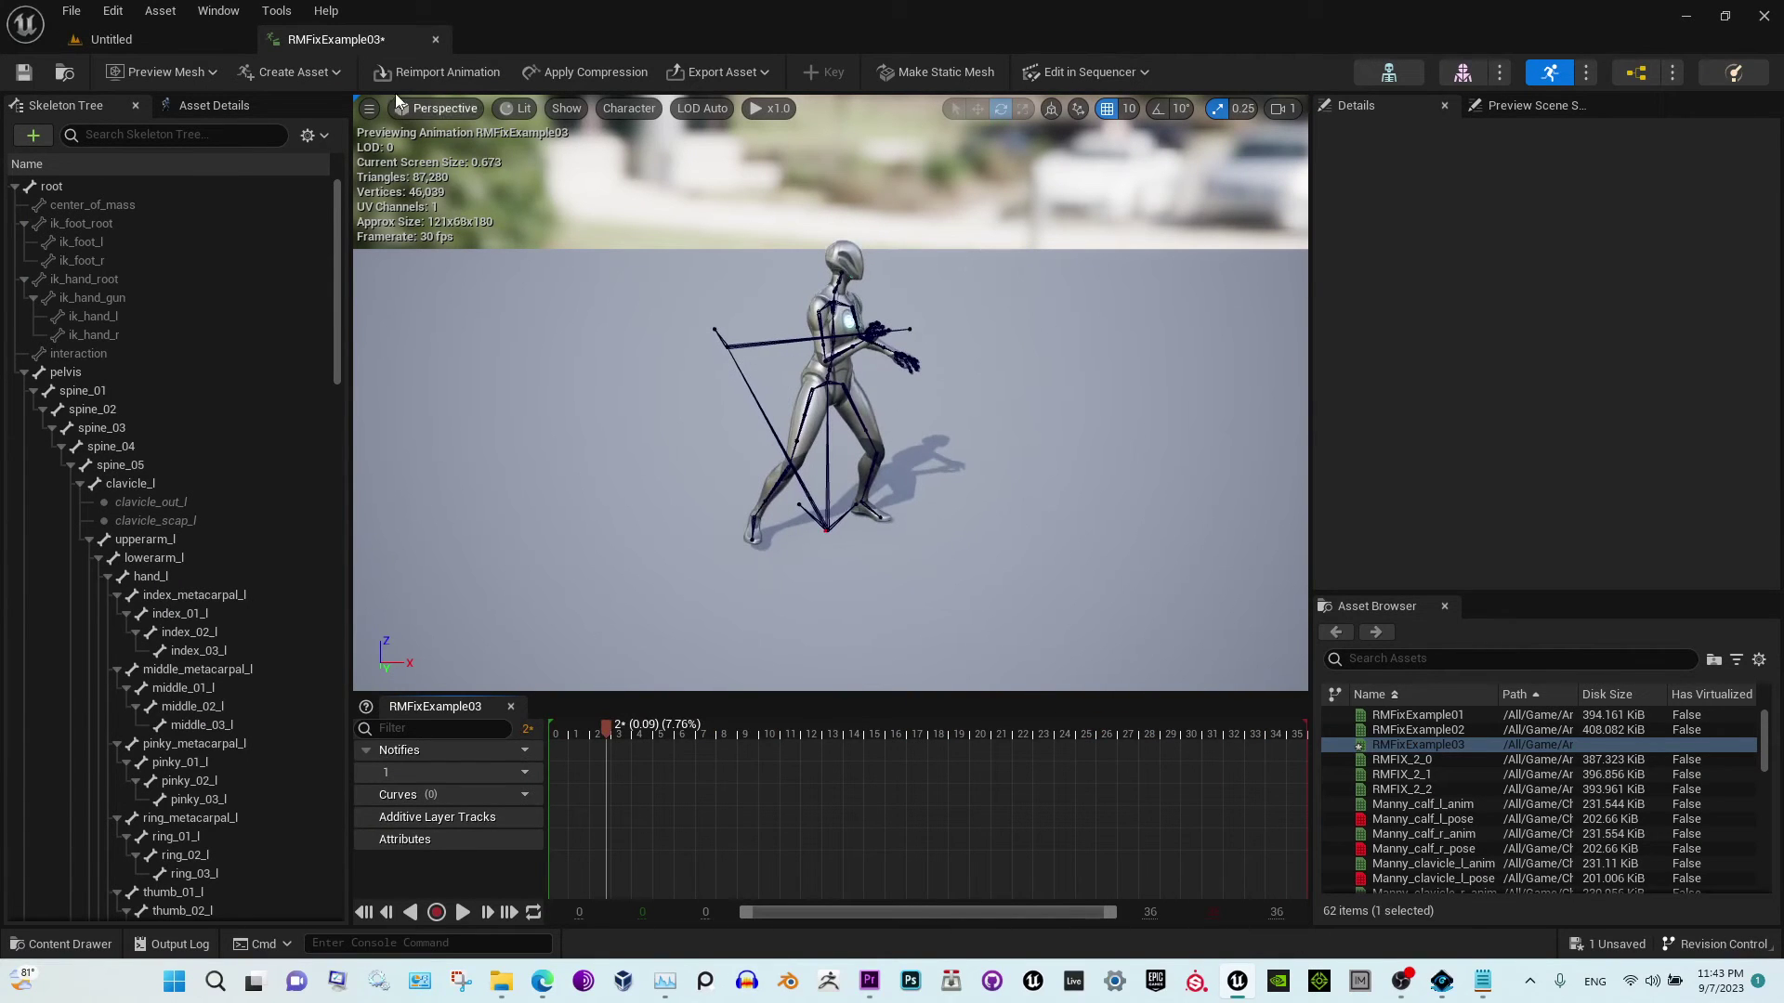
pyautogui.scroll(5, 748, 421)
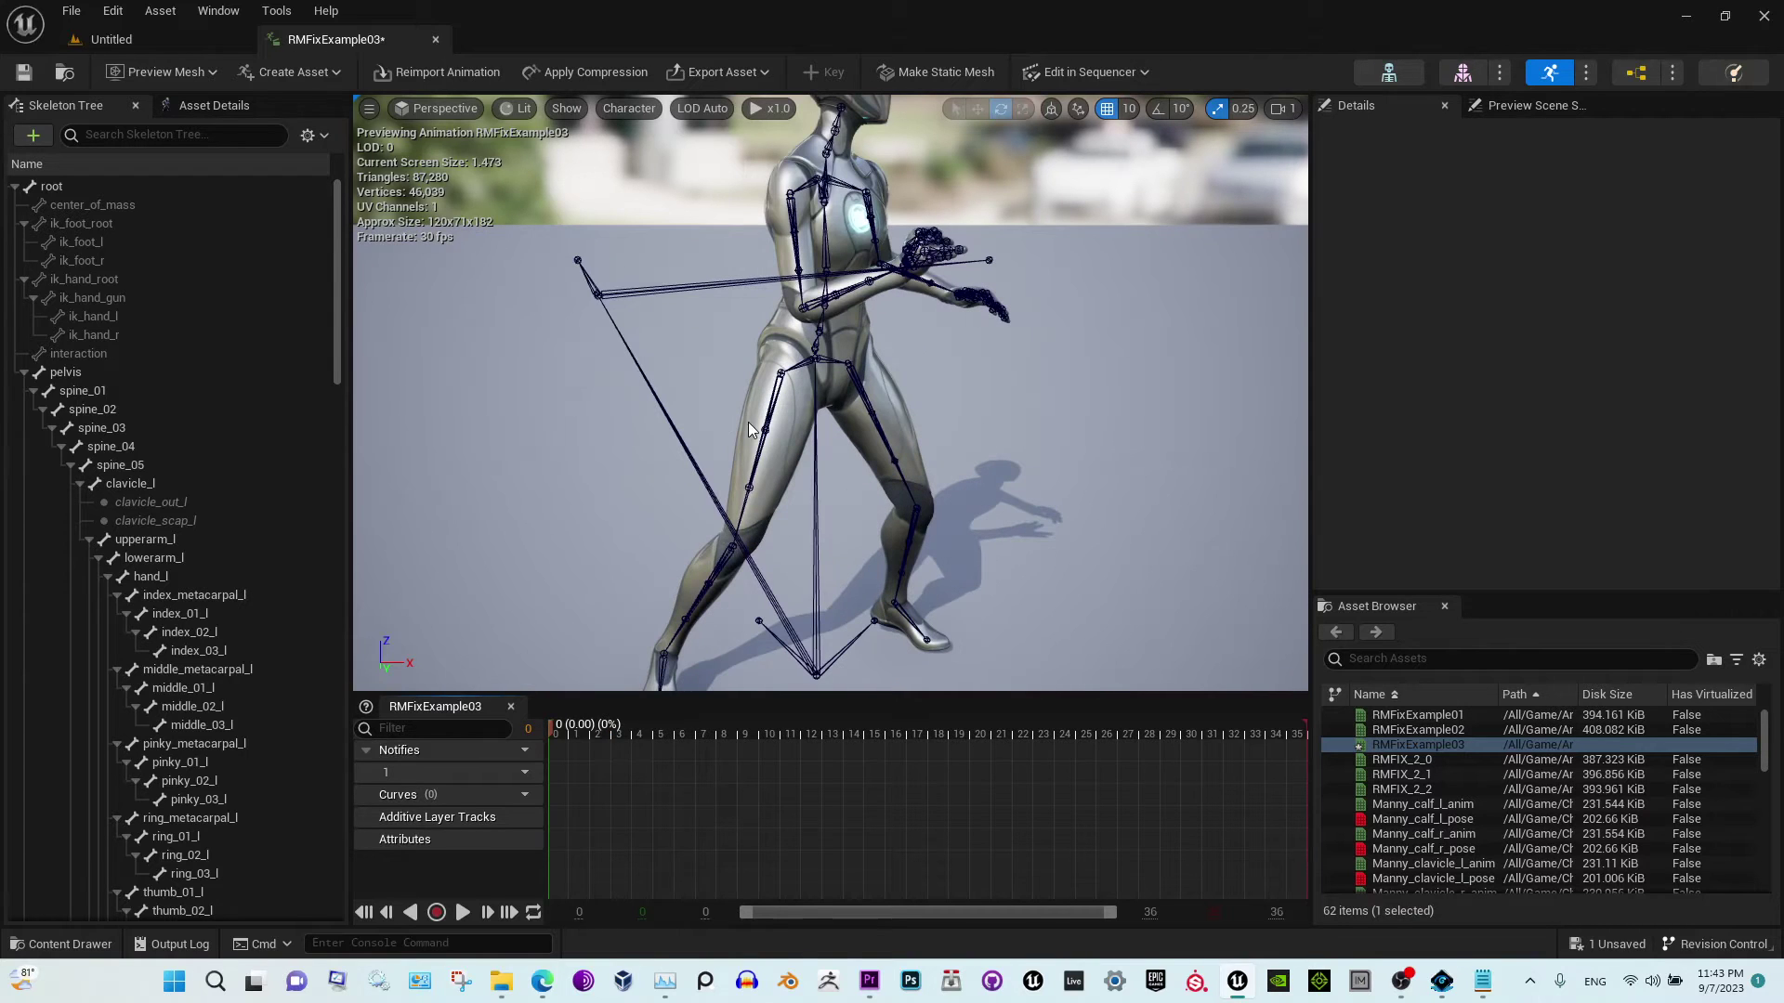
pyautogui.click(71, 373)
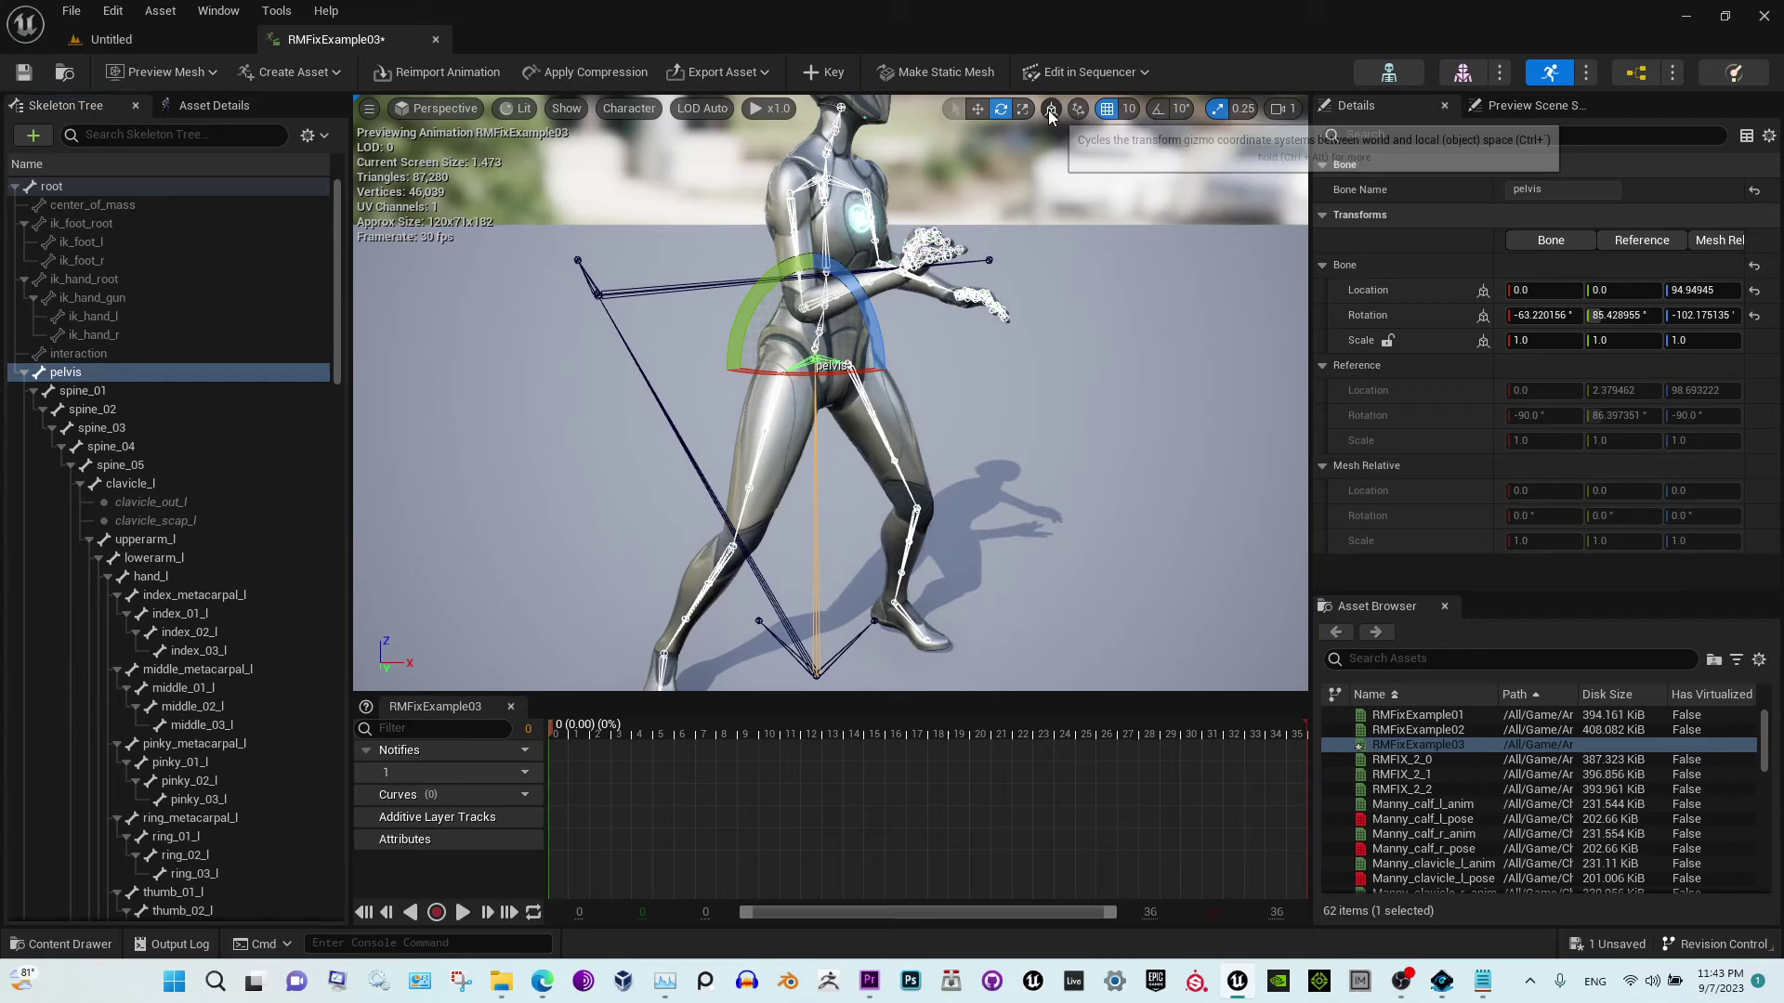
pyautogui.click(975, 109)
pyautogui.press('f')
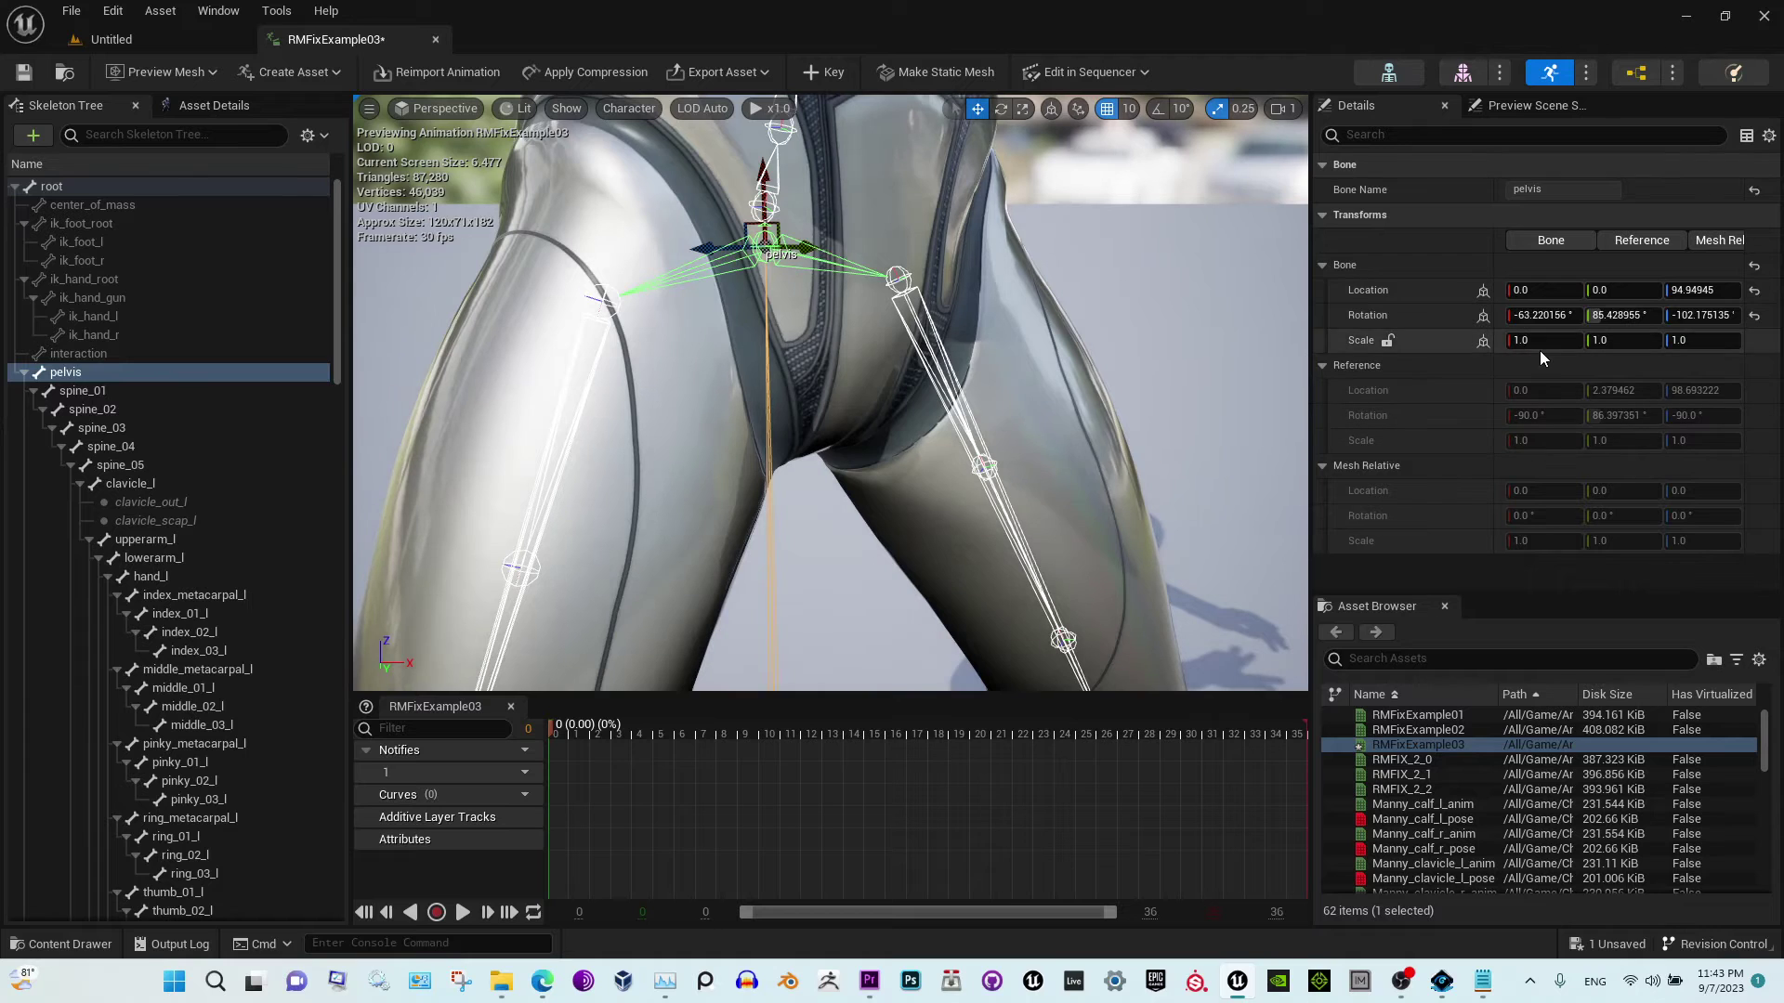
pyautogui.scroll(-10, 541, 294)
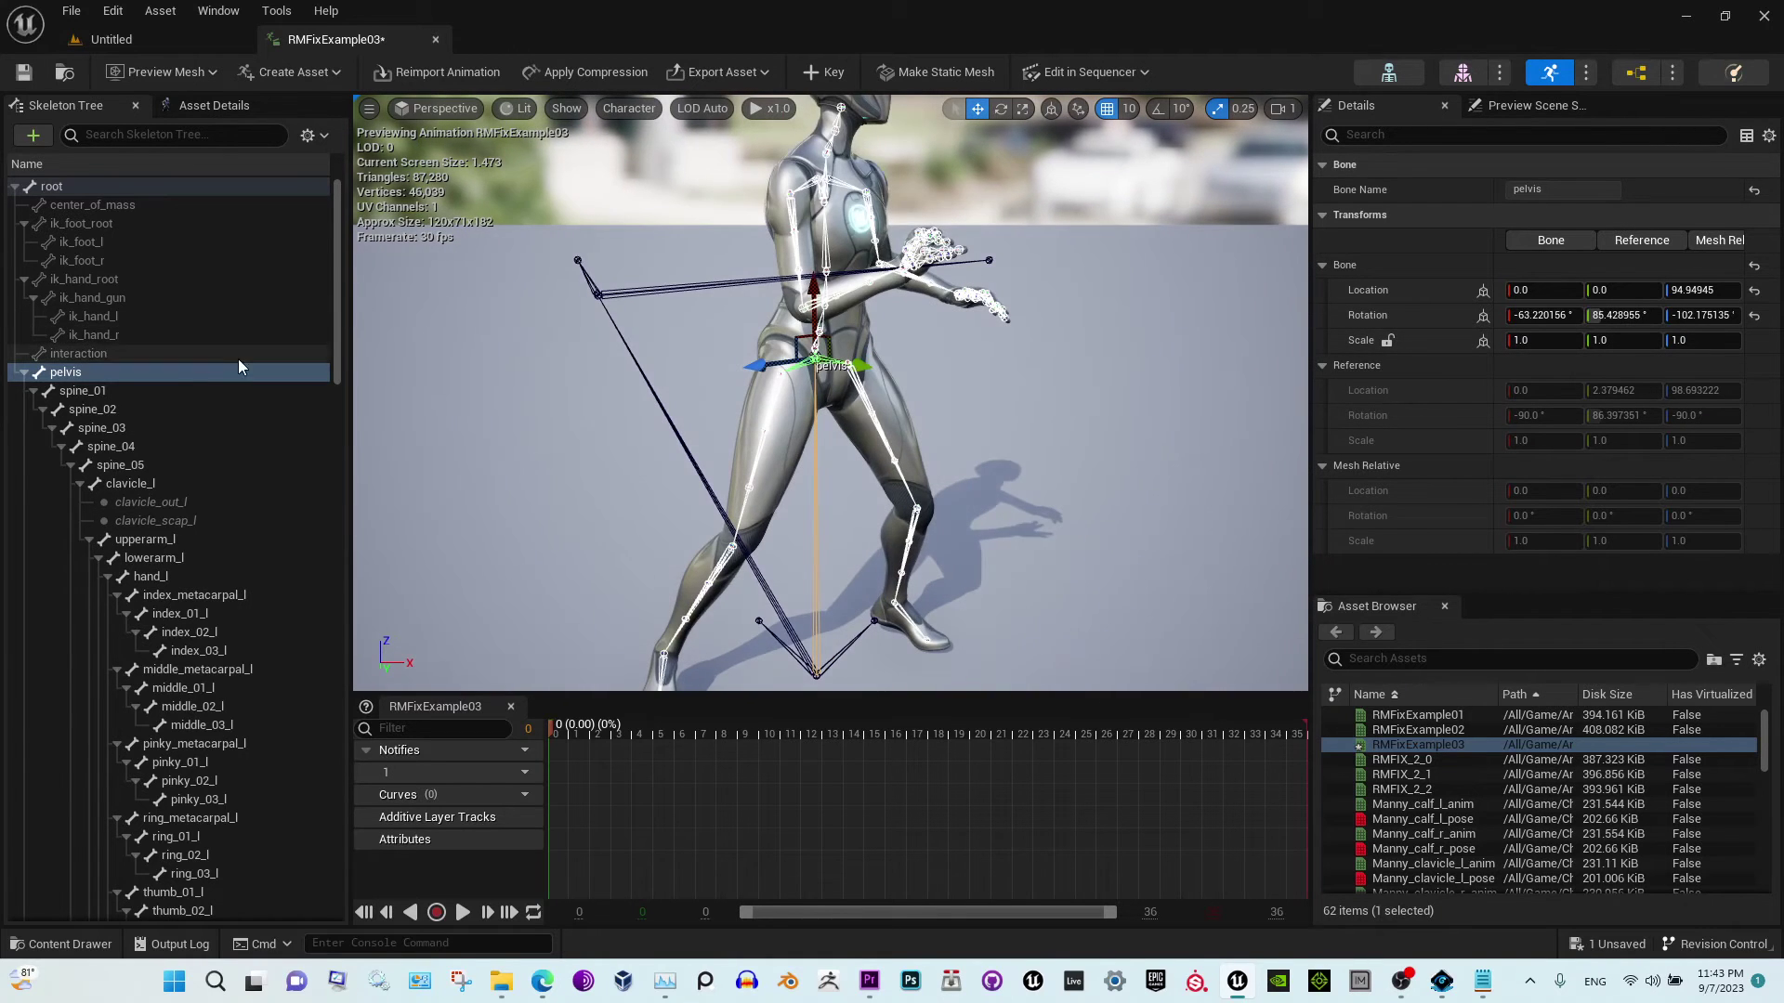
# Rotate the root bone about 98° around the vertical axis, then return to the level editor.
pyautogui.click(139, 186)
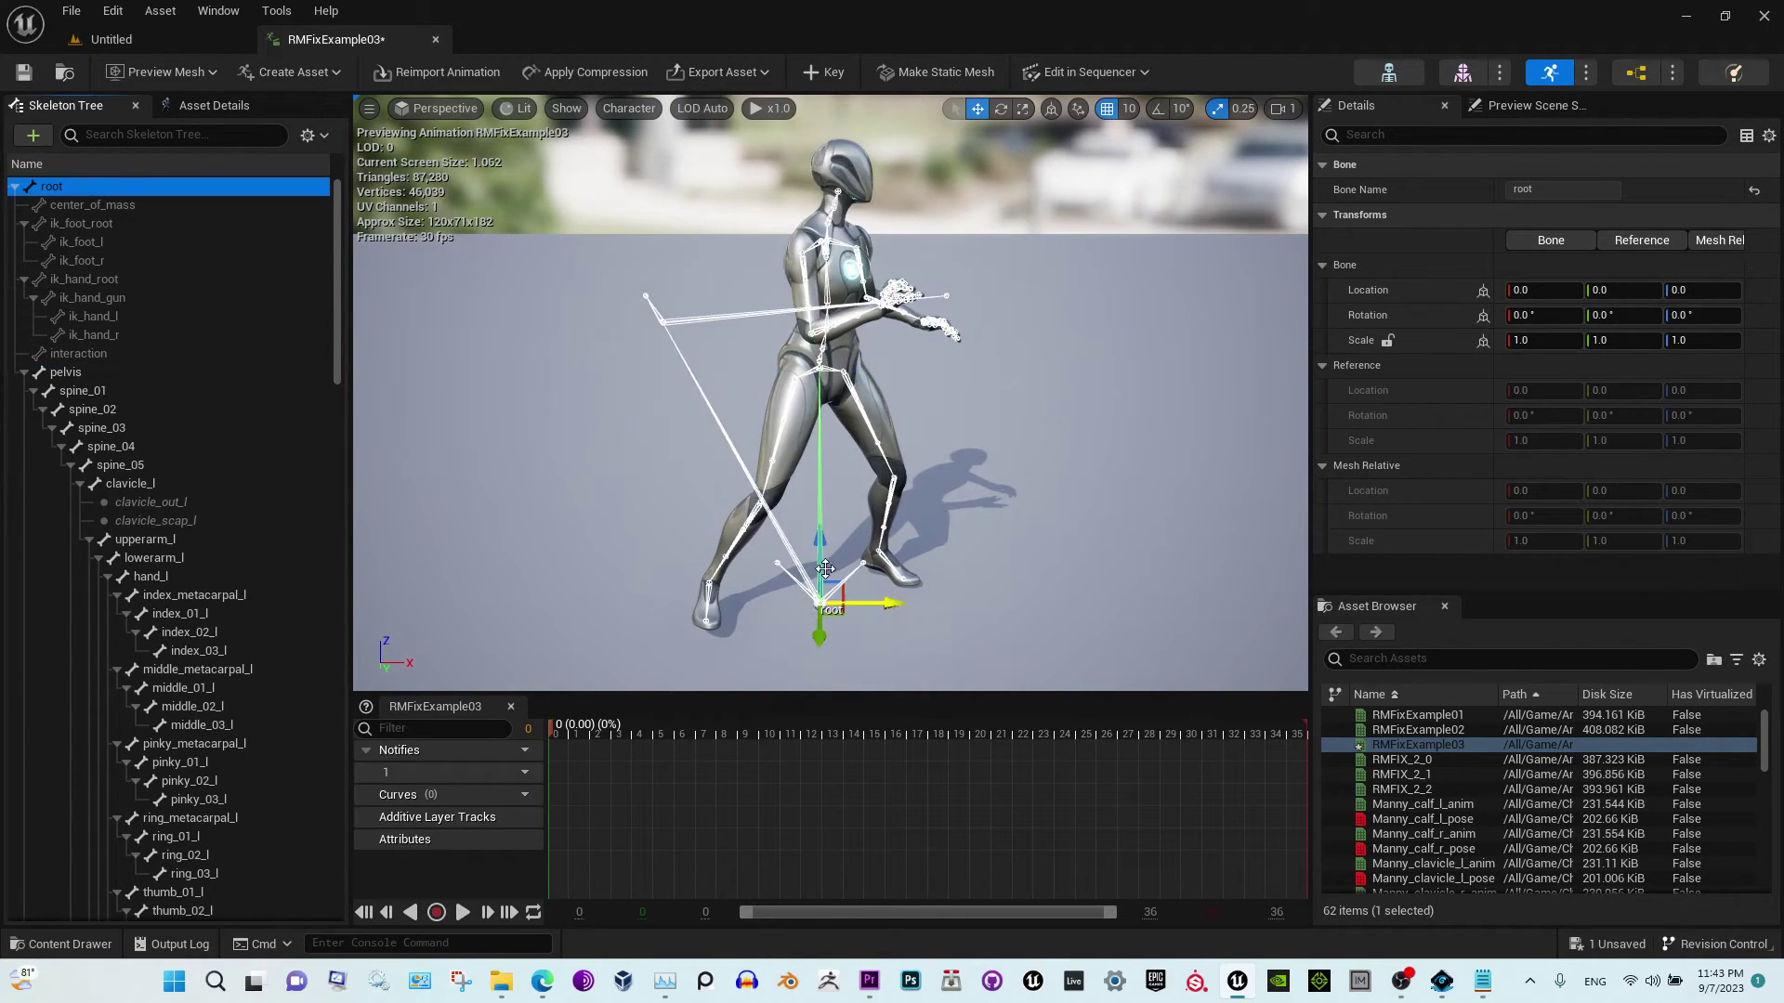
pyautogui.press('e')
pyautogui.moveTo(927, 608); pyautogui.dragTo(1007, 489)
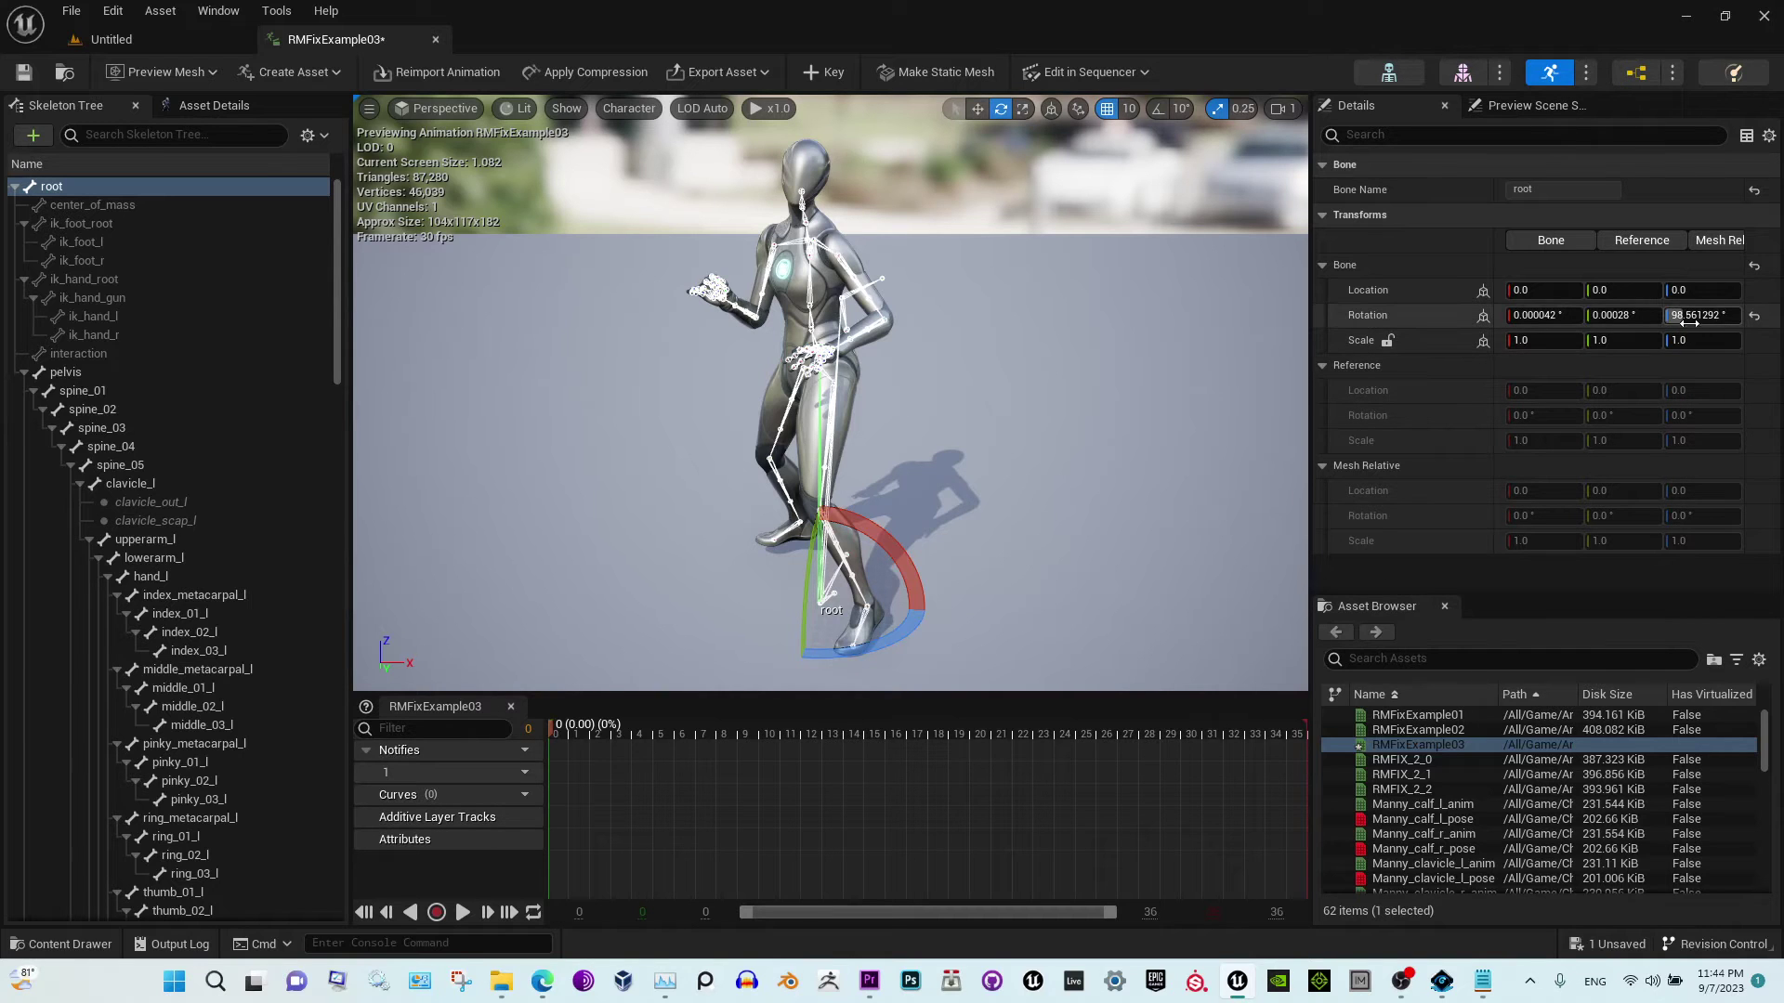
pyautogui.click(180, 42)
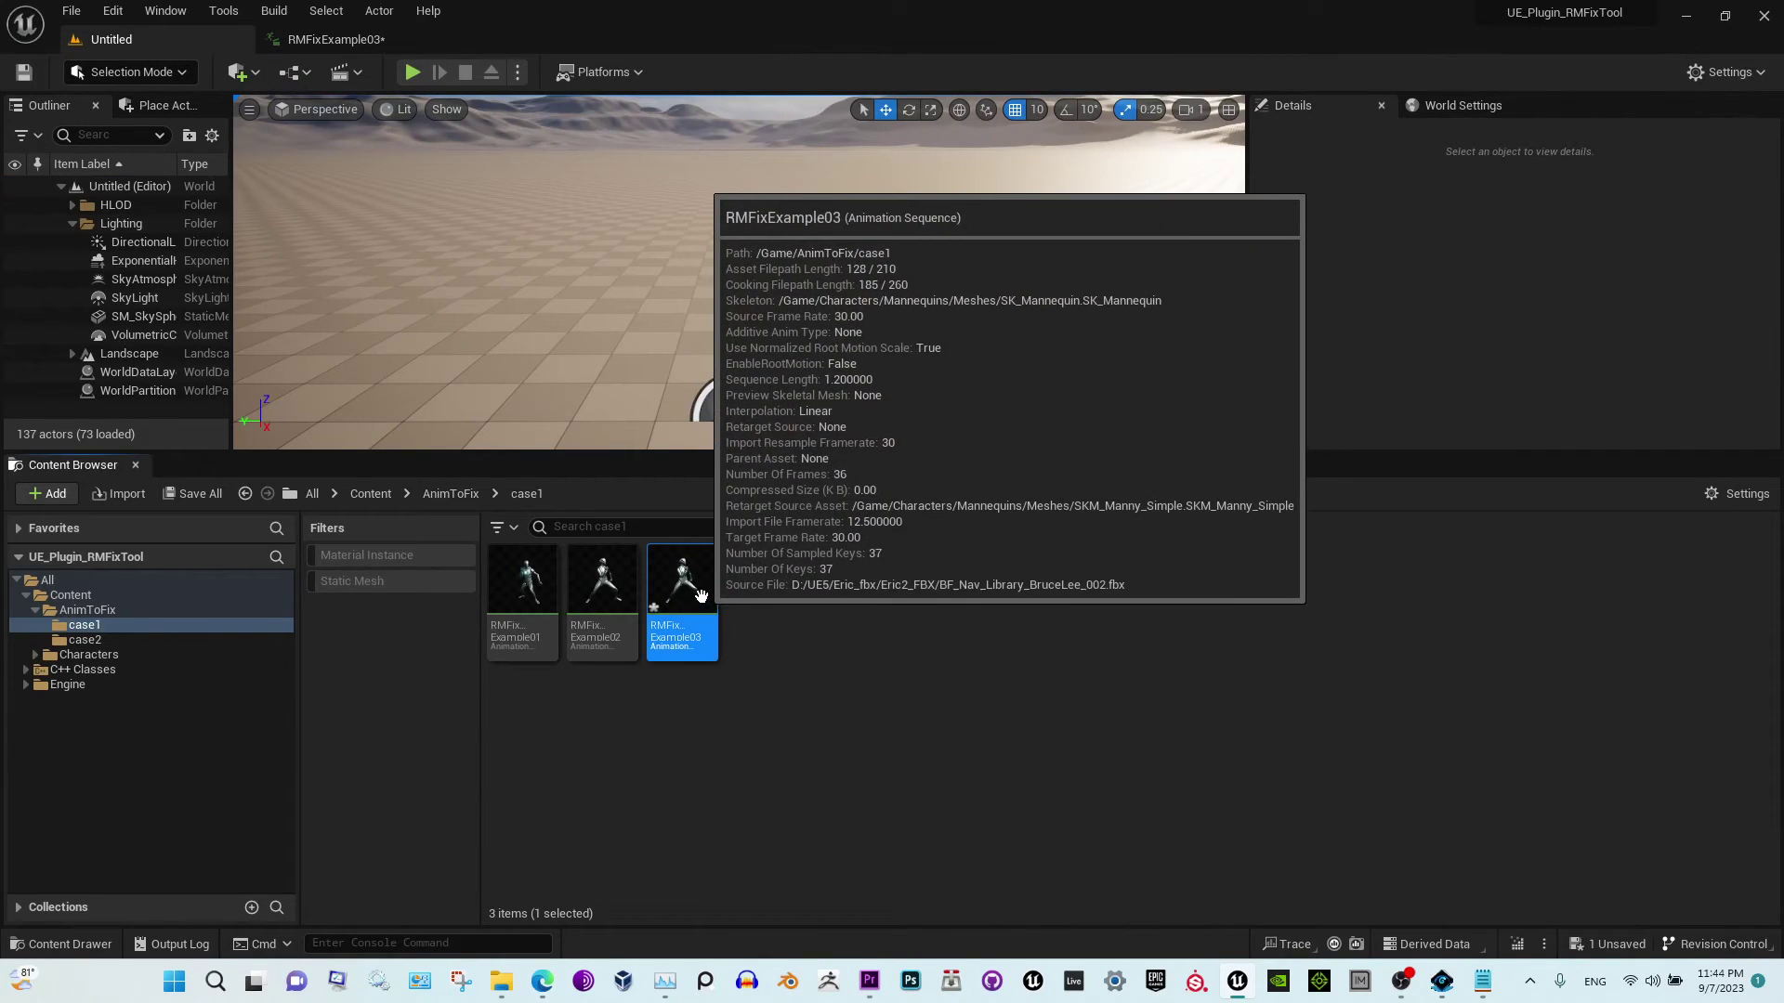
# Apply a custom 98° root motion angle to RMFixExample03 with bone transfer turned off.
pyautogui.rightClick(687, 594)
pyautogui.moveTo(848, 402)
pyautogui.click(790, 443)
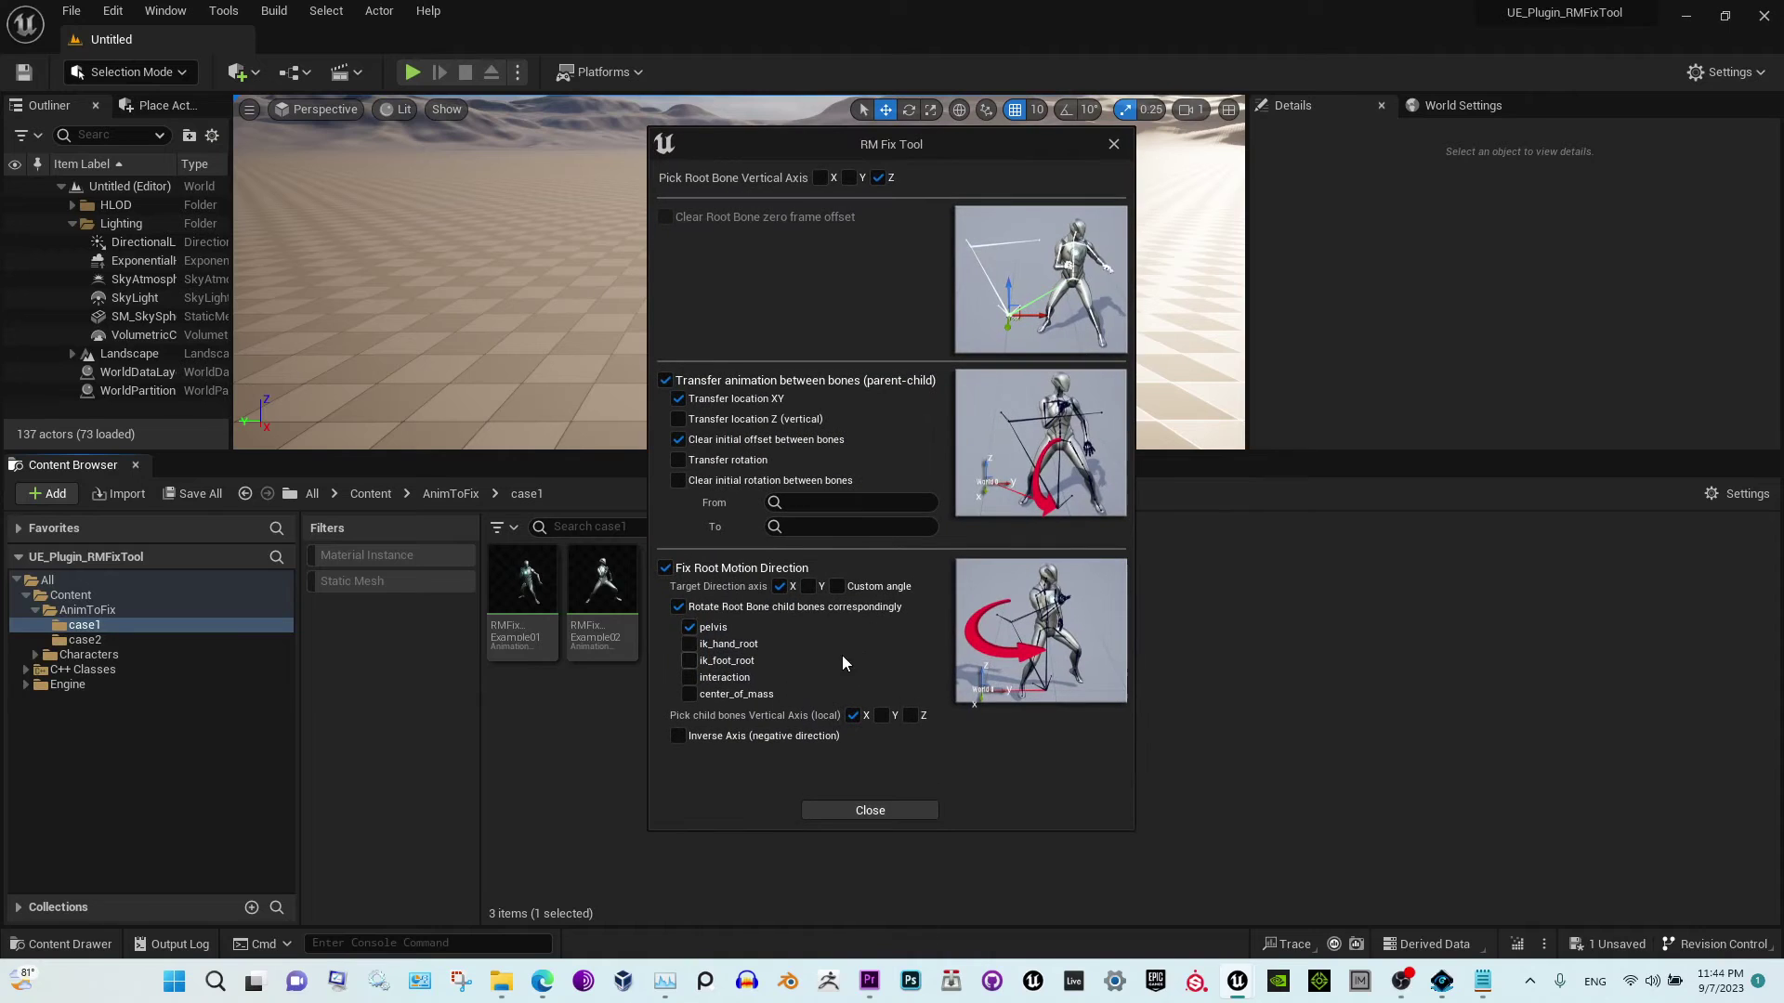
pyautogui.click(665, 381)
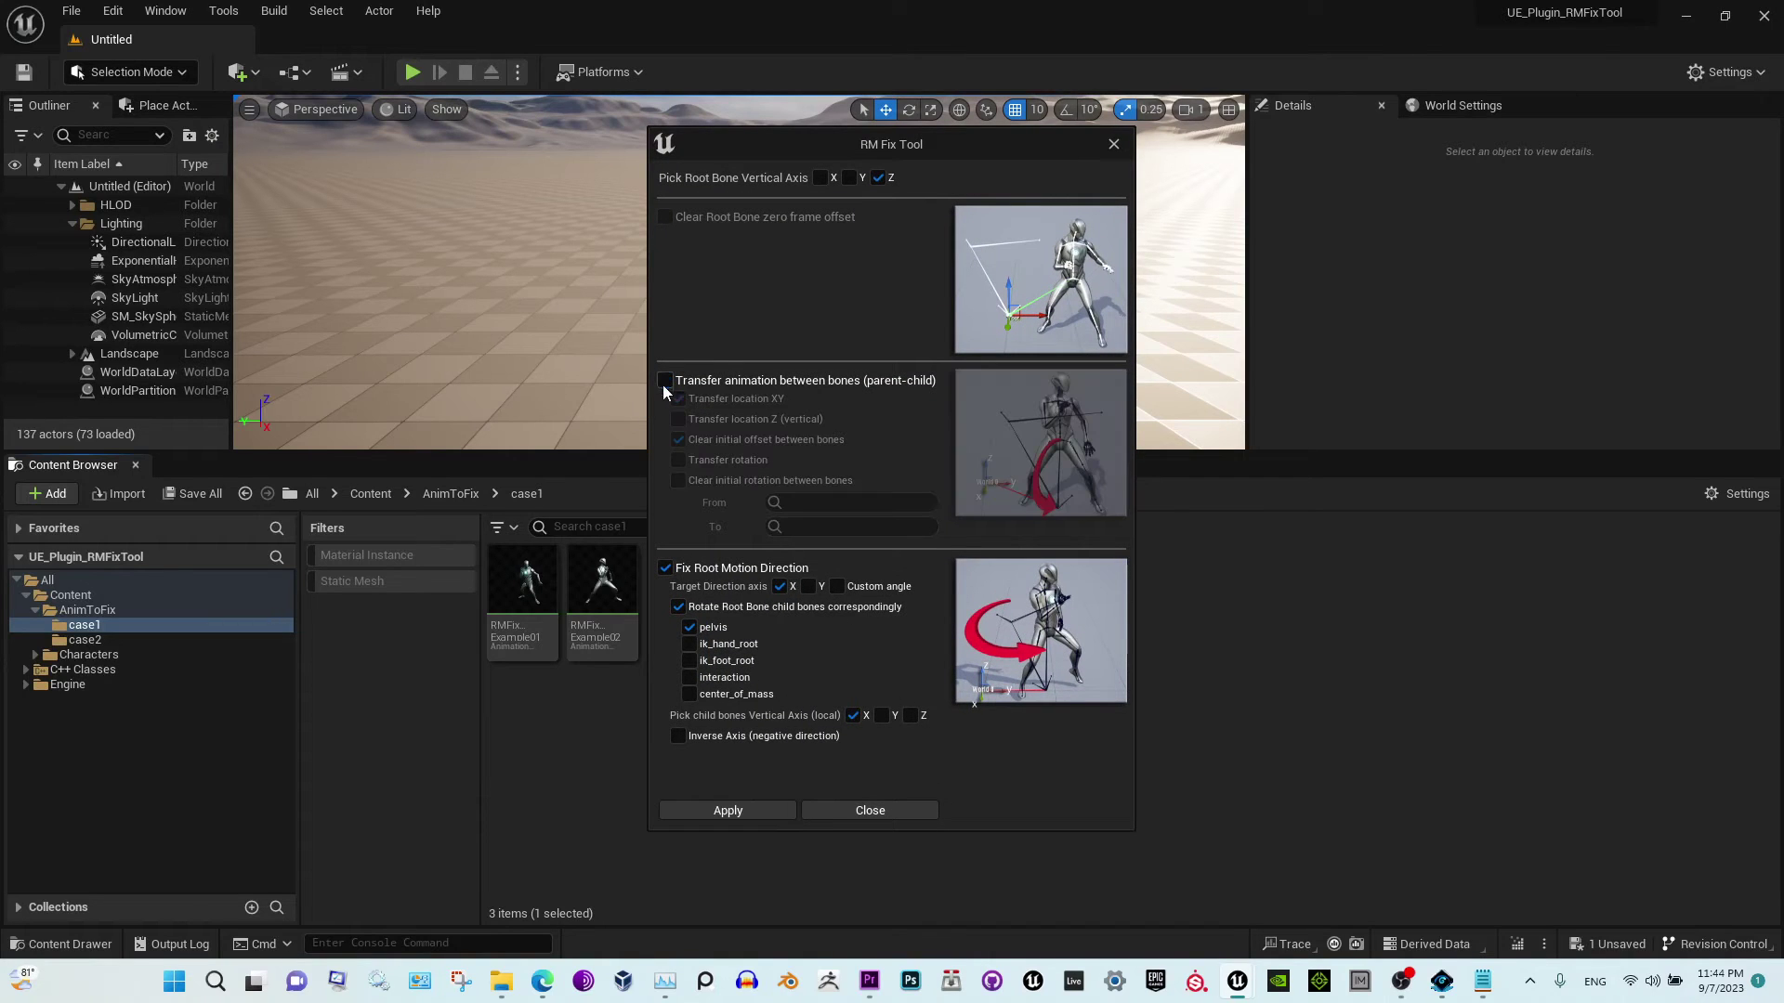
pyautogui.click(837, 587)
pyautogui.click(816, 606)
pyautogui.write('98')
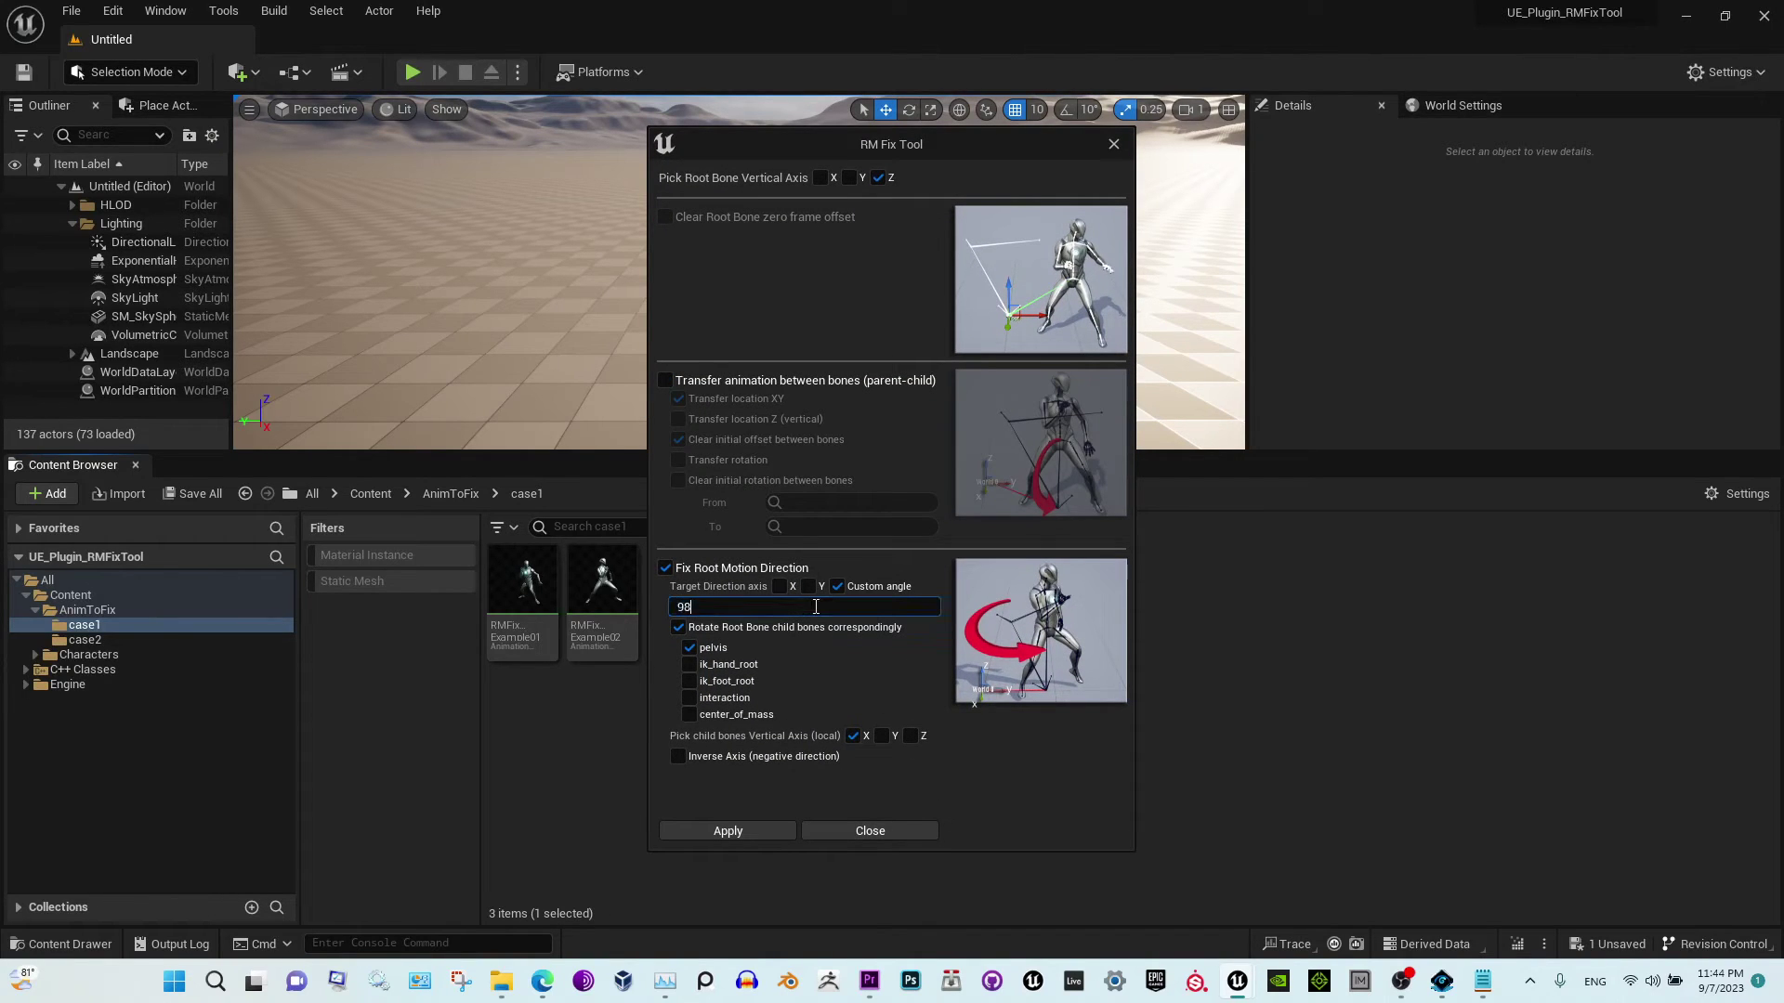
pyautogui.click(727, 831)
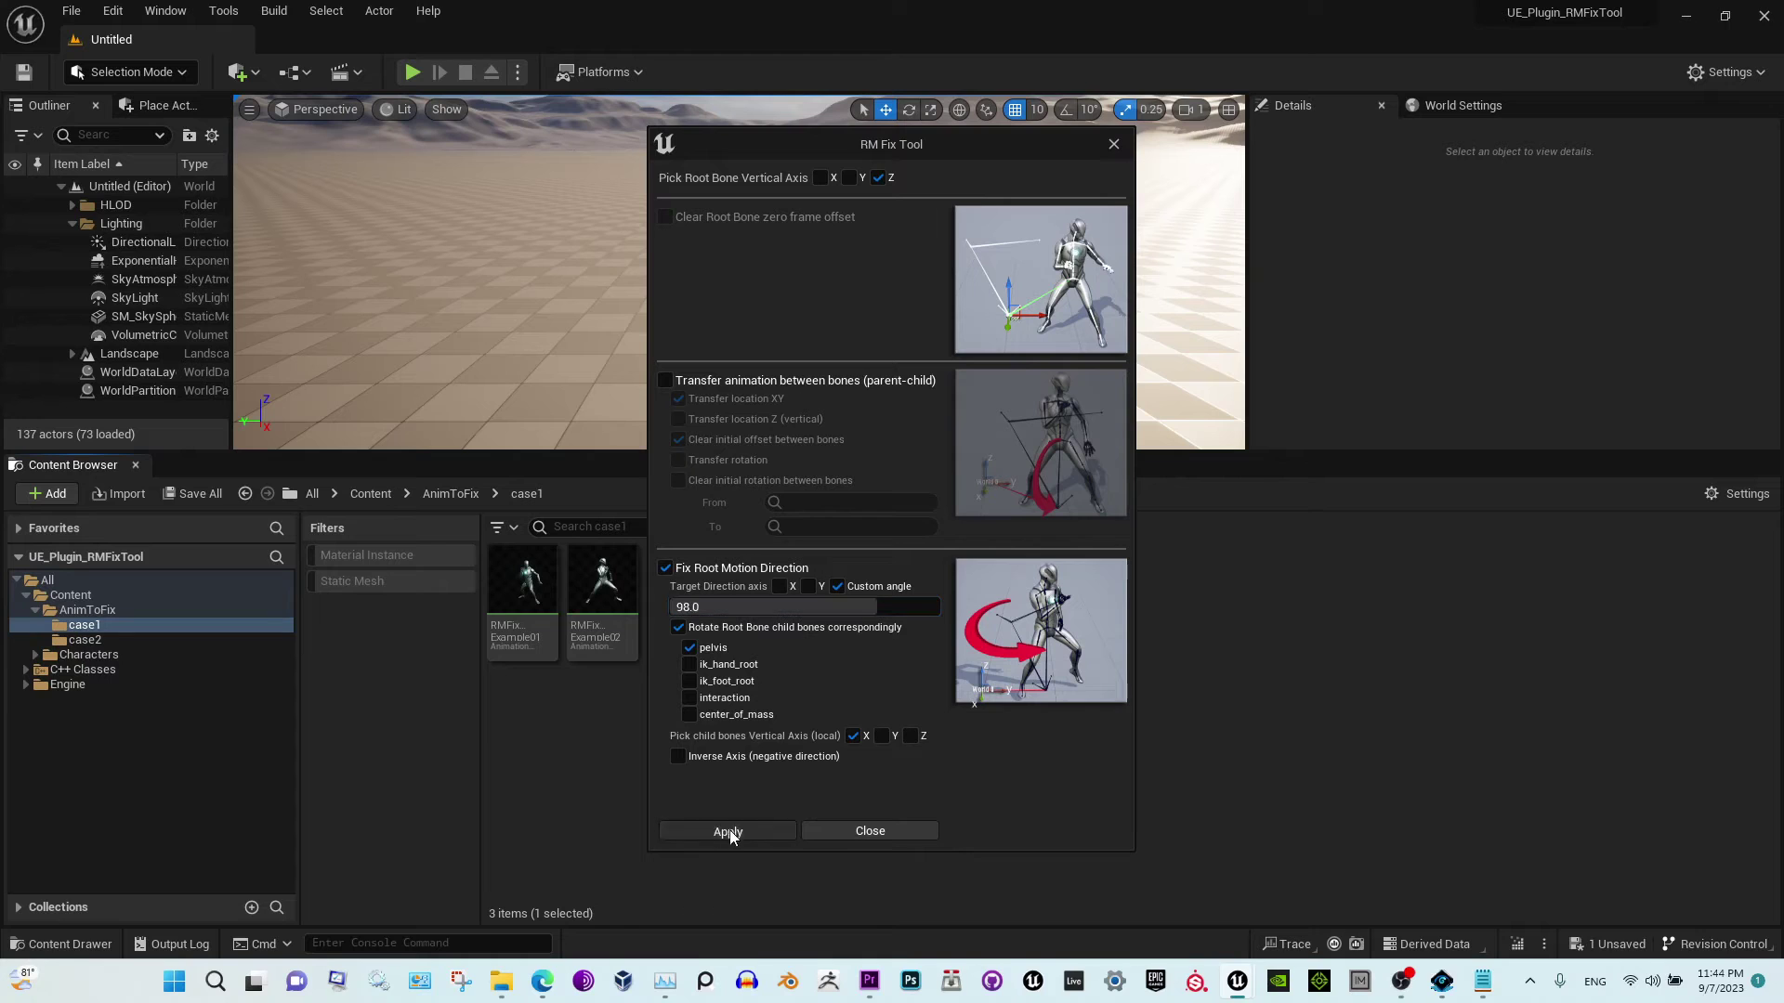
pyautogui.click(883, 832)
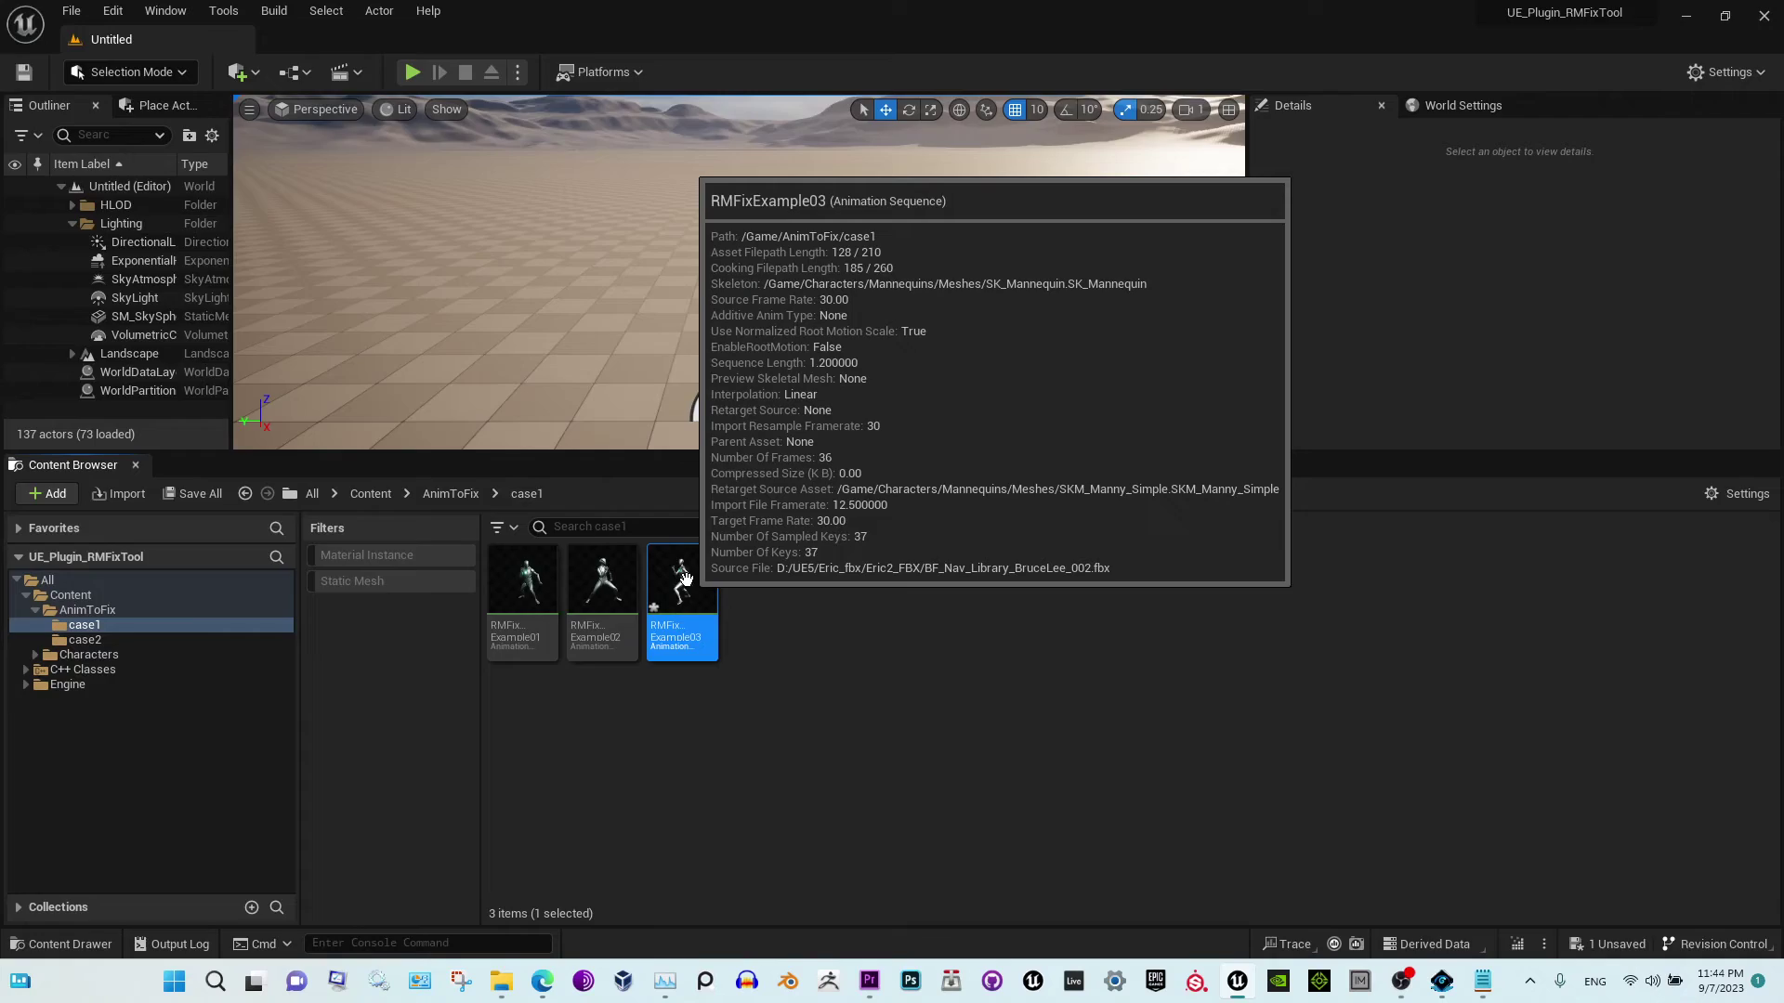
# Review the fixed RMFixExample03, then navigate from AnimToFix into the case2 folder.
pyautogui.doubleClick(684, 578)
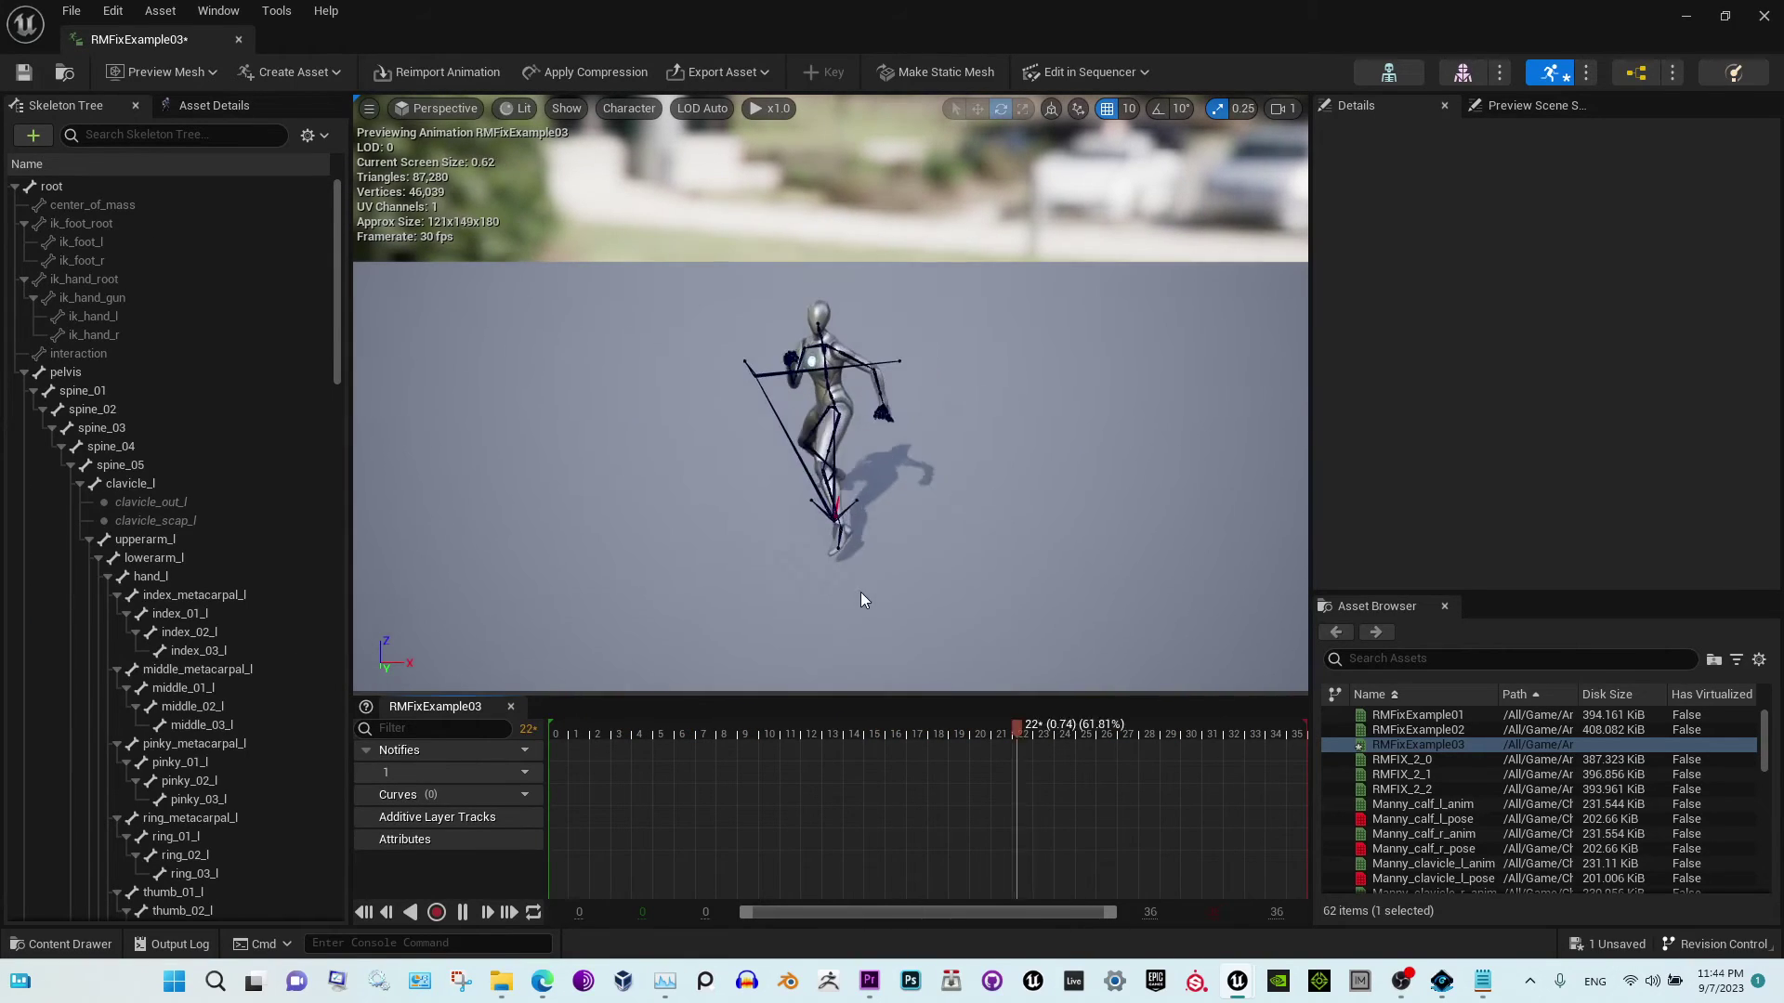
pyautogui.click(240, 39)
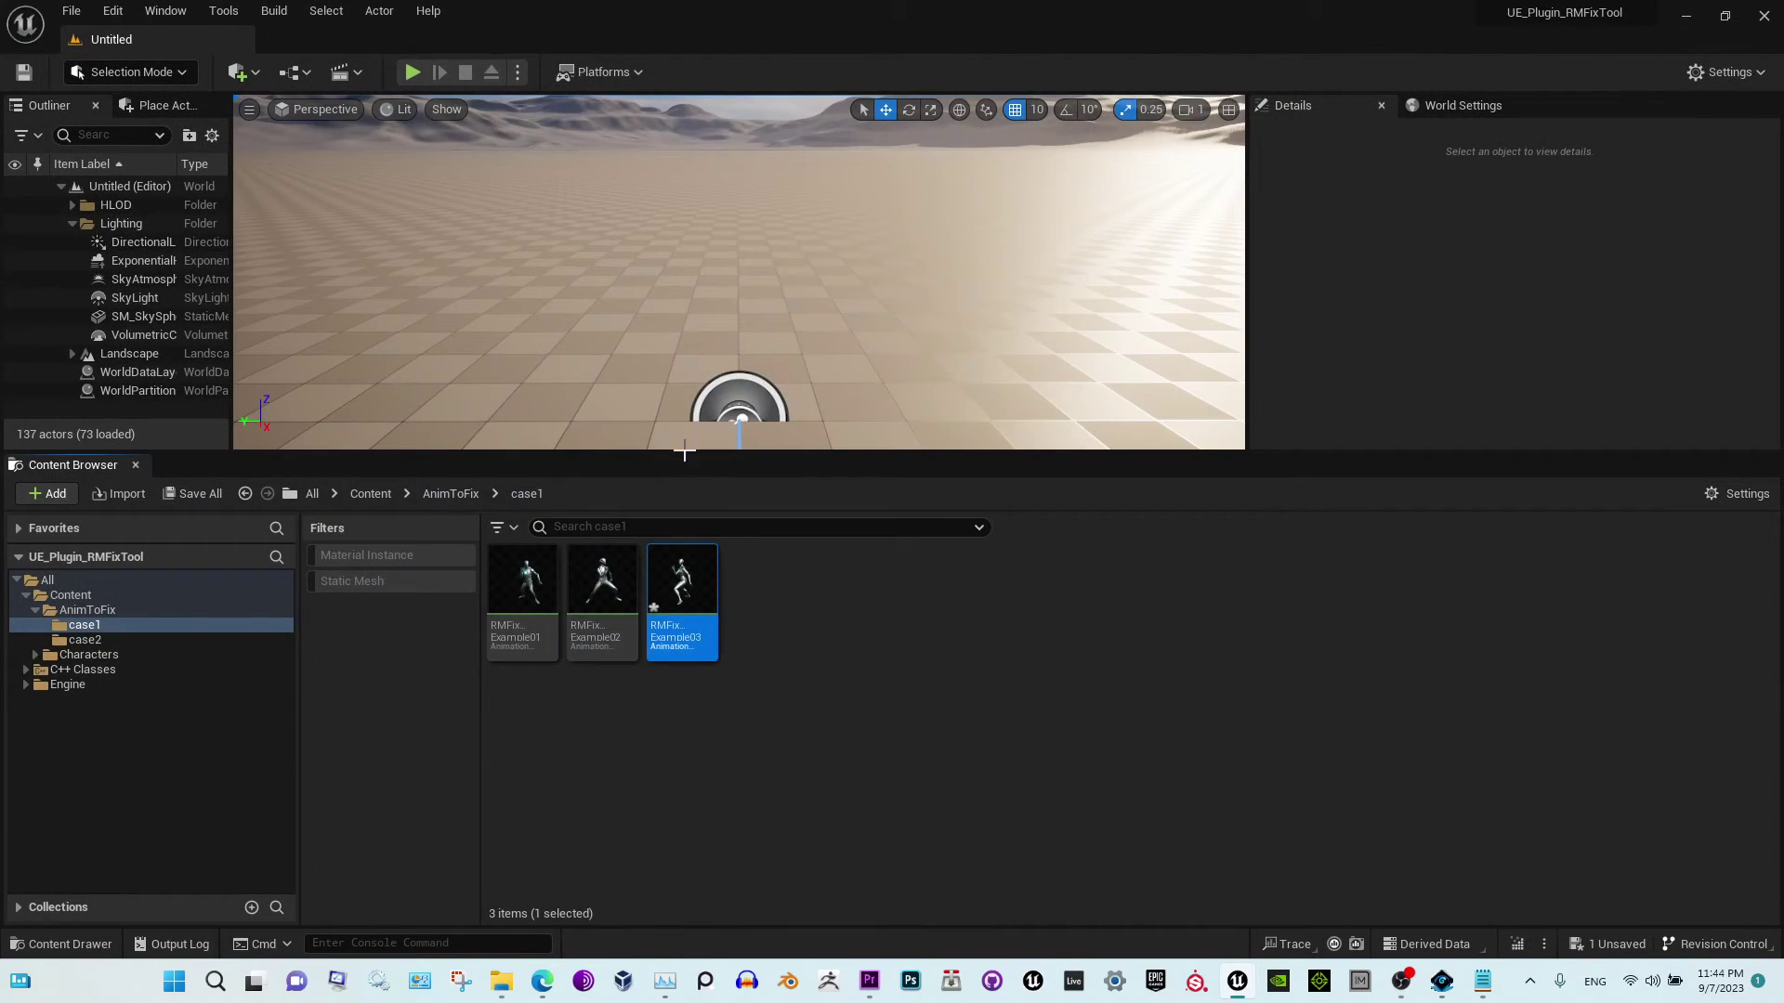
pyautogui.click(808, 702)
pyautogui.click(449, 494)
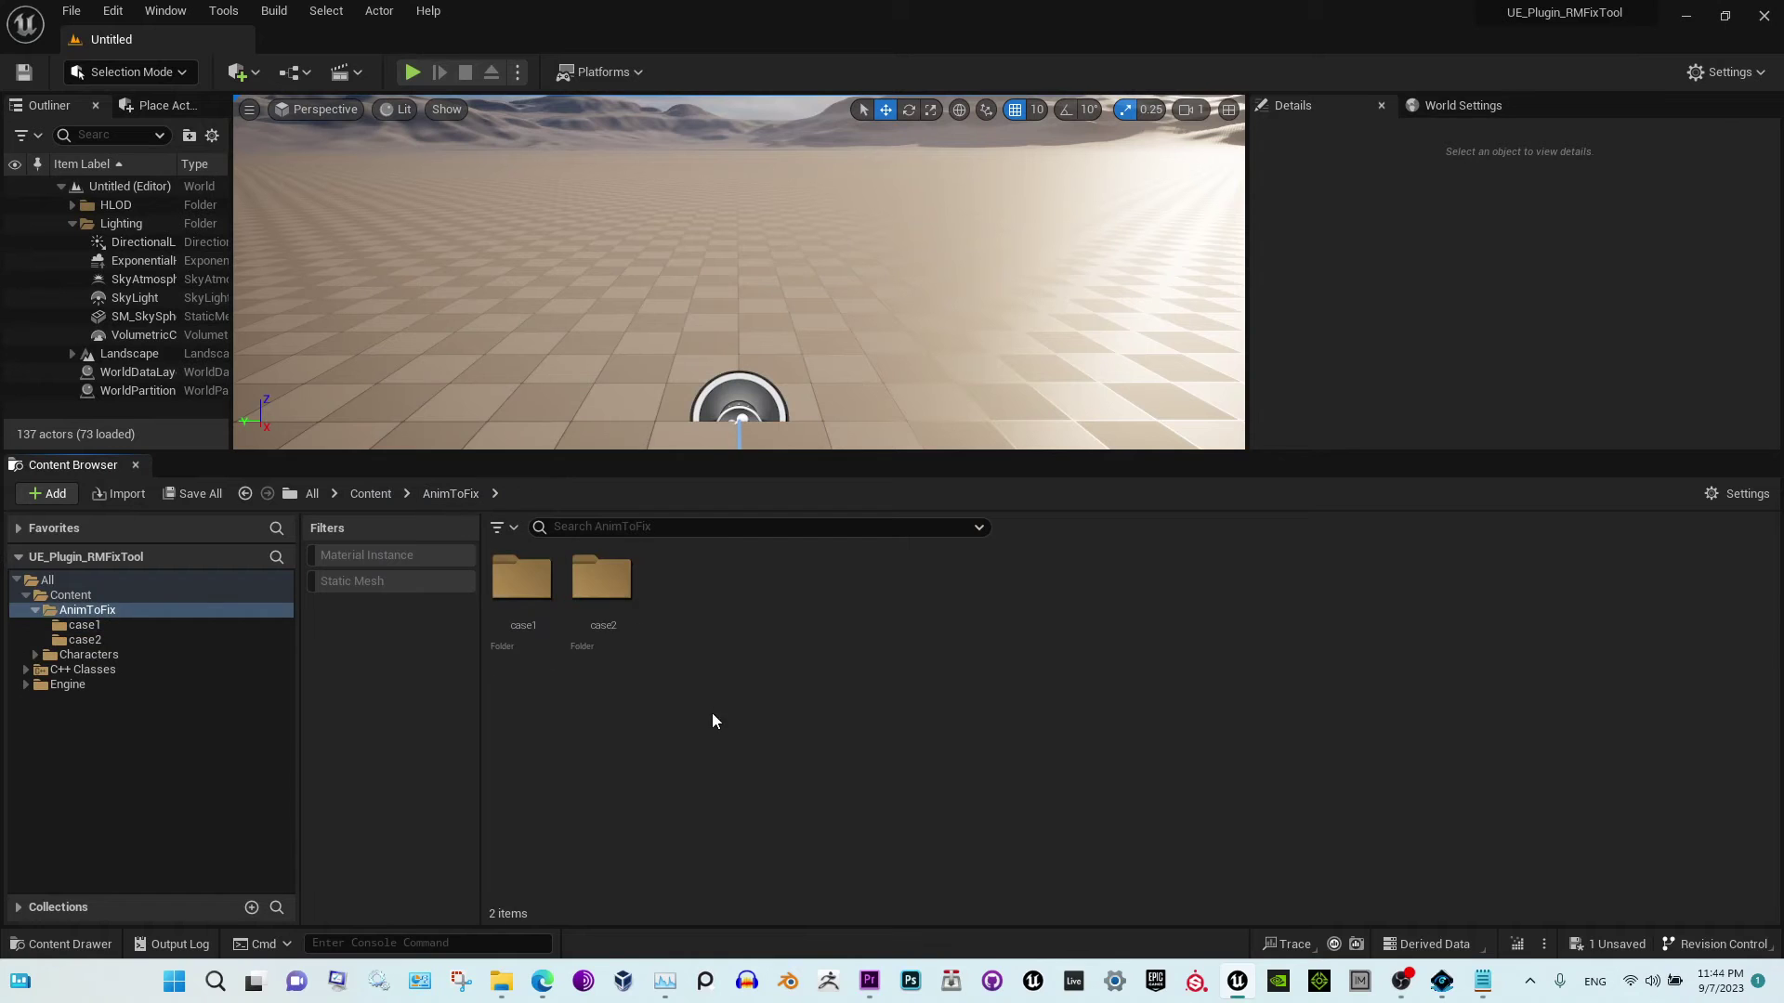
pyautogui.doubleClick(602, 581)
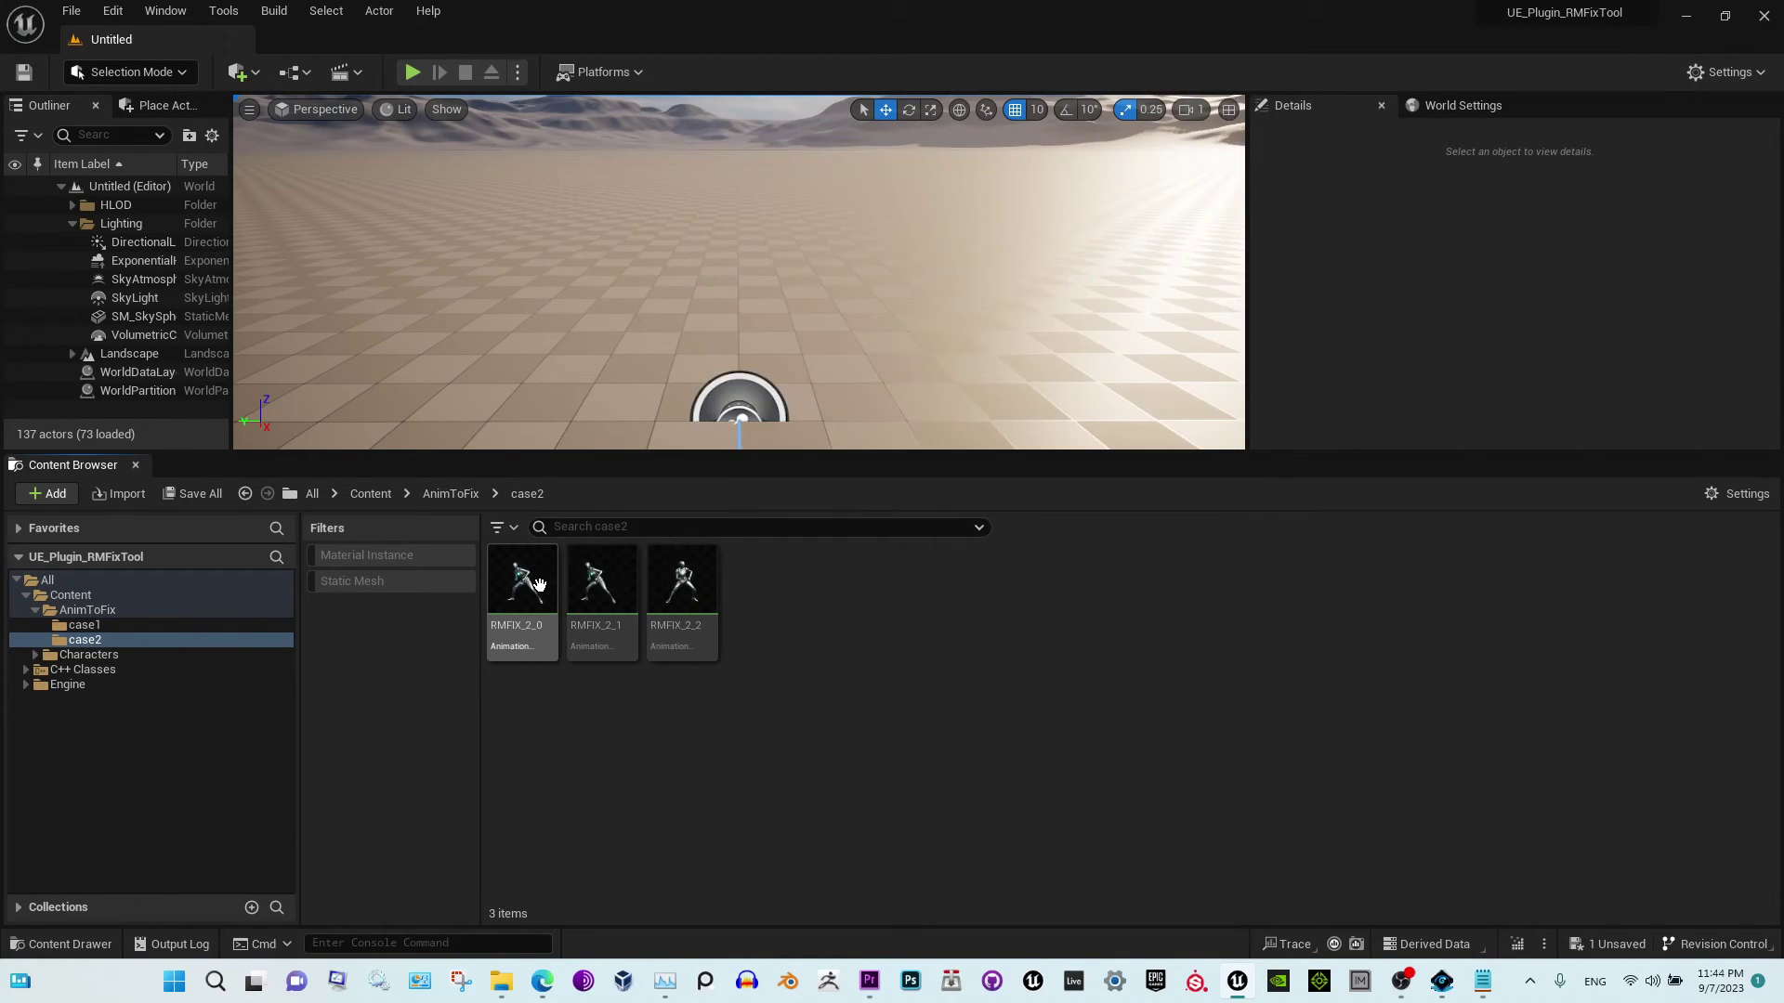
# Preview RMFIX_2_0 paused at its first frame, then preview RMFIX_2_2.
pyautogui.doubleClick(539, 583)
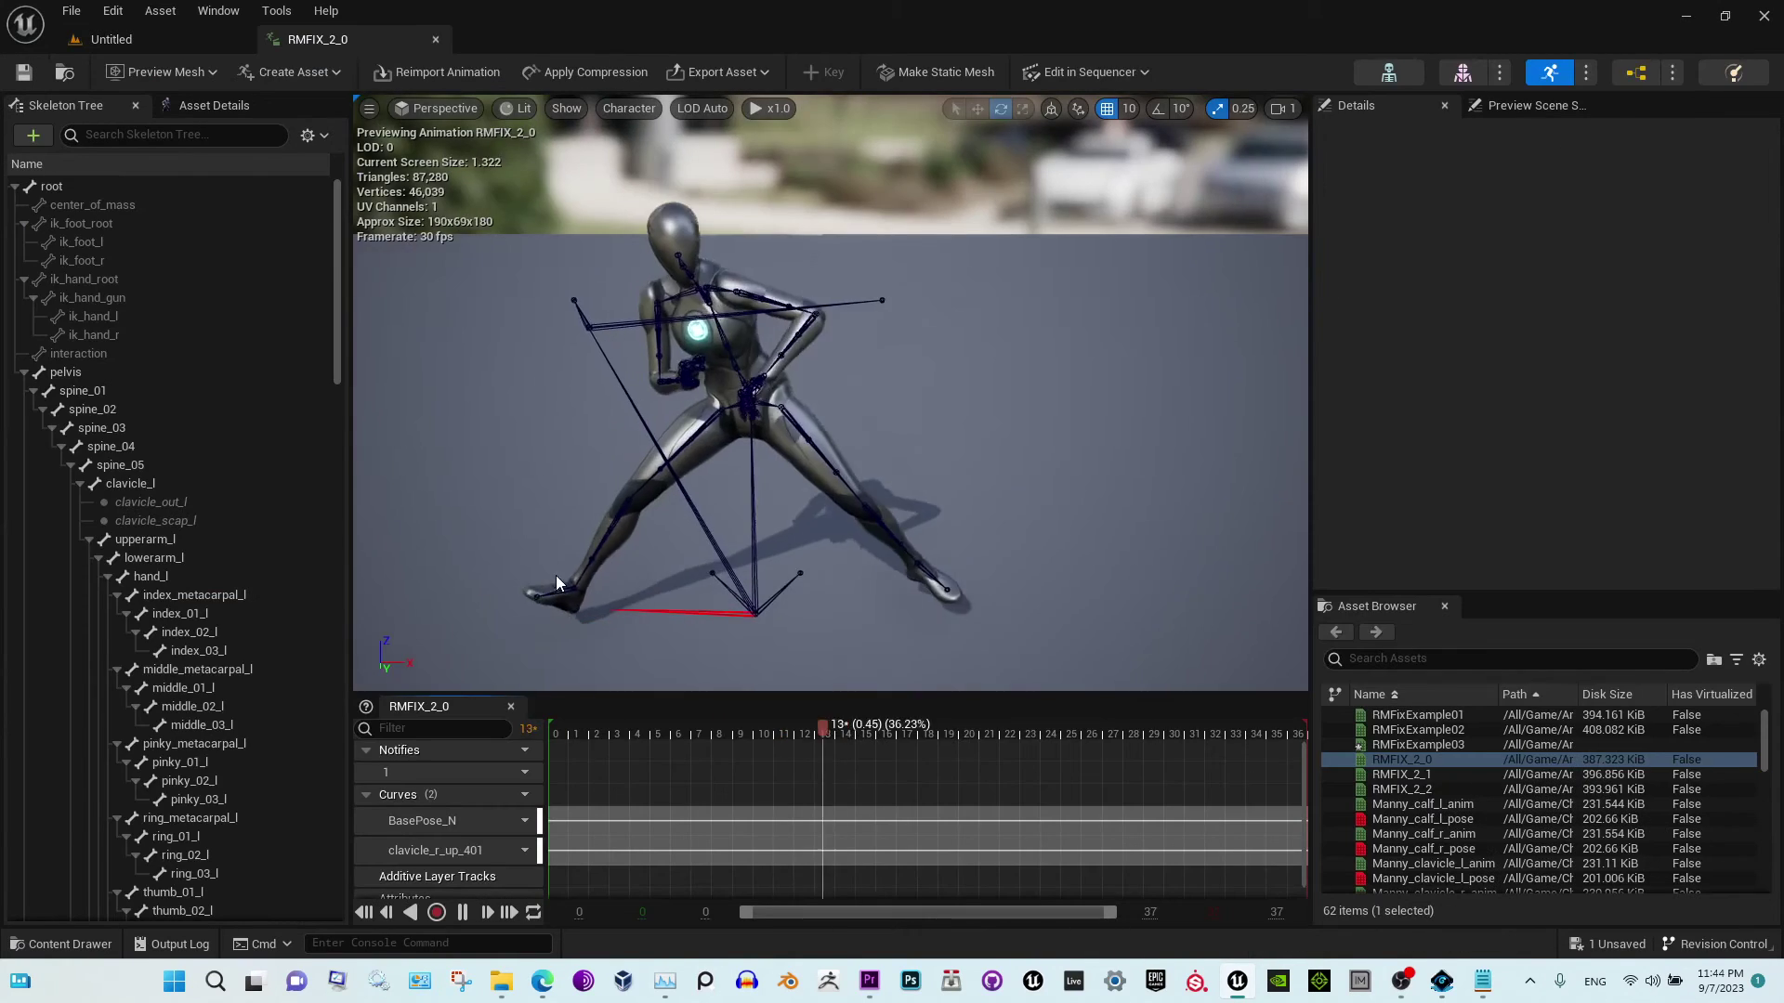
pyautogui.click(577, 764)
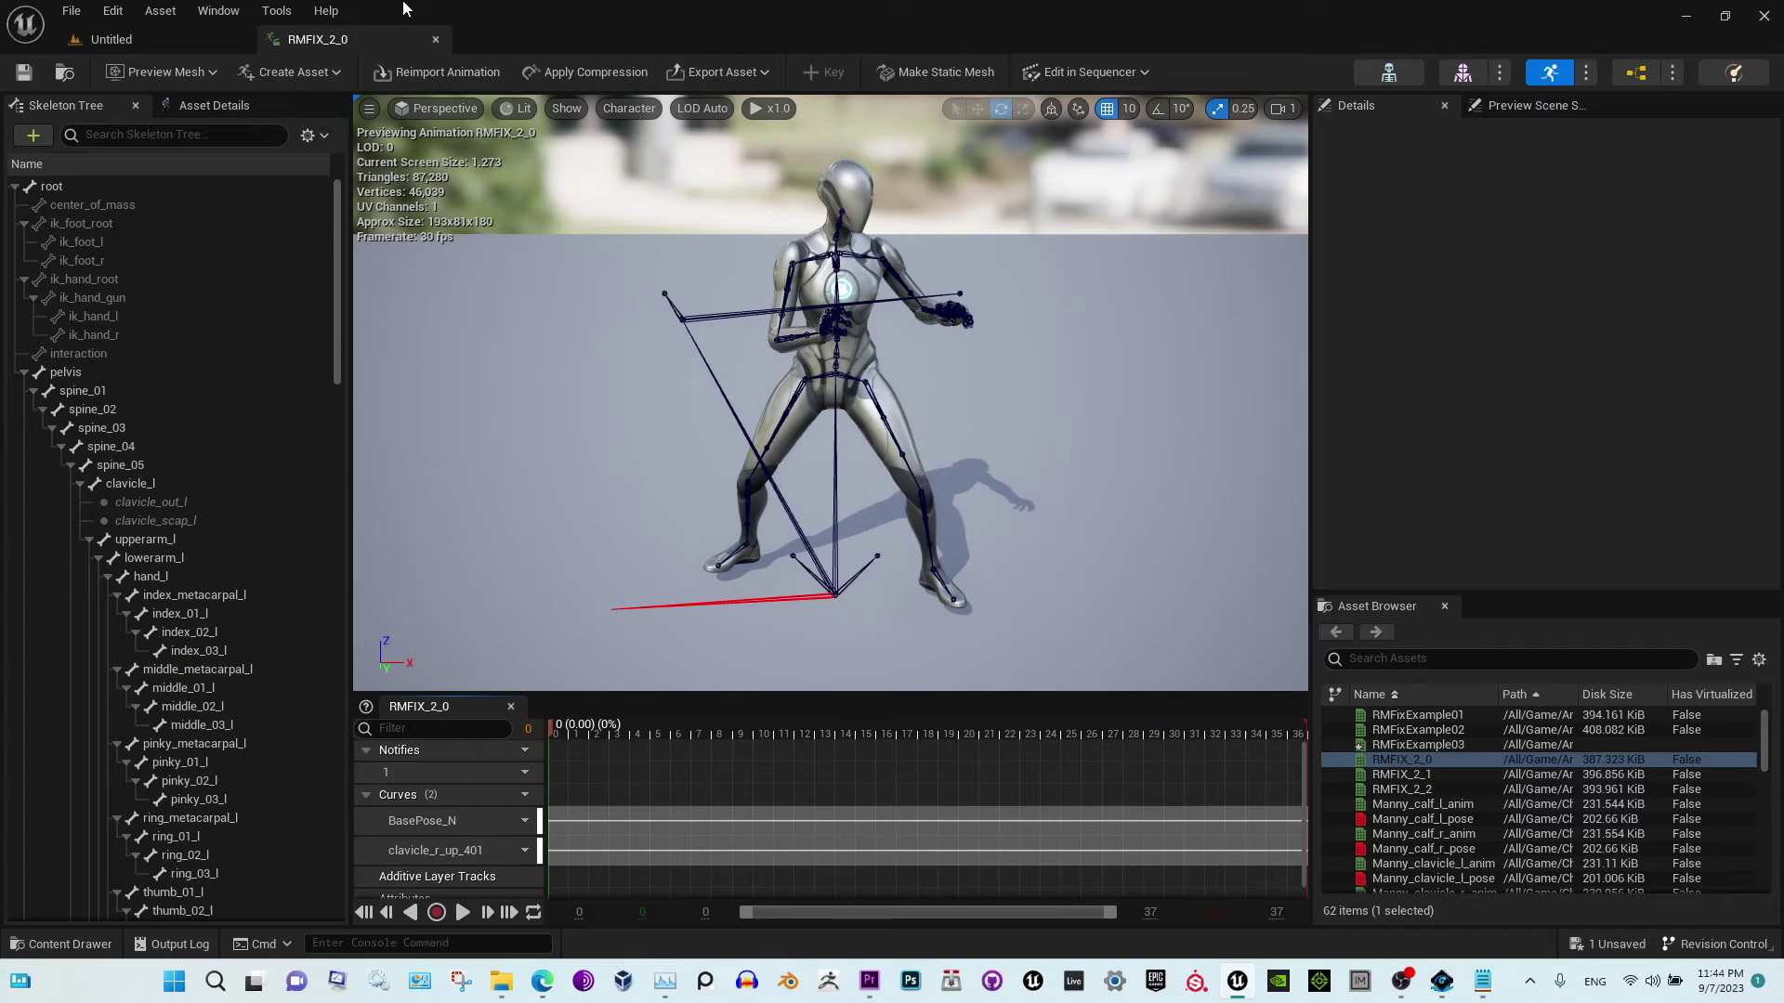
pyautogui.click(437, 39)
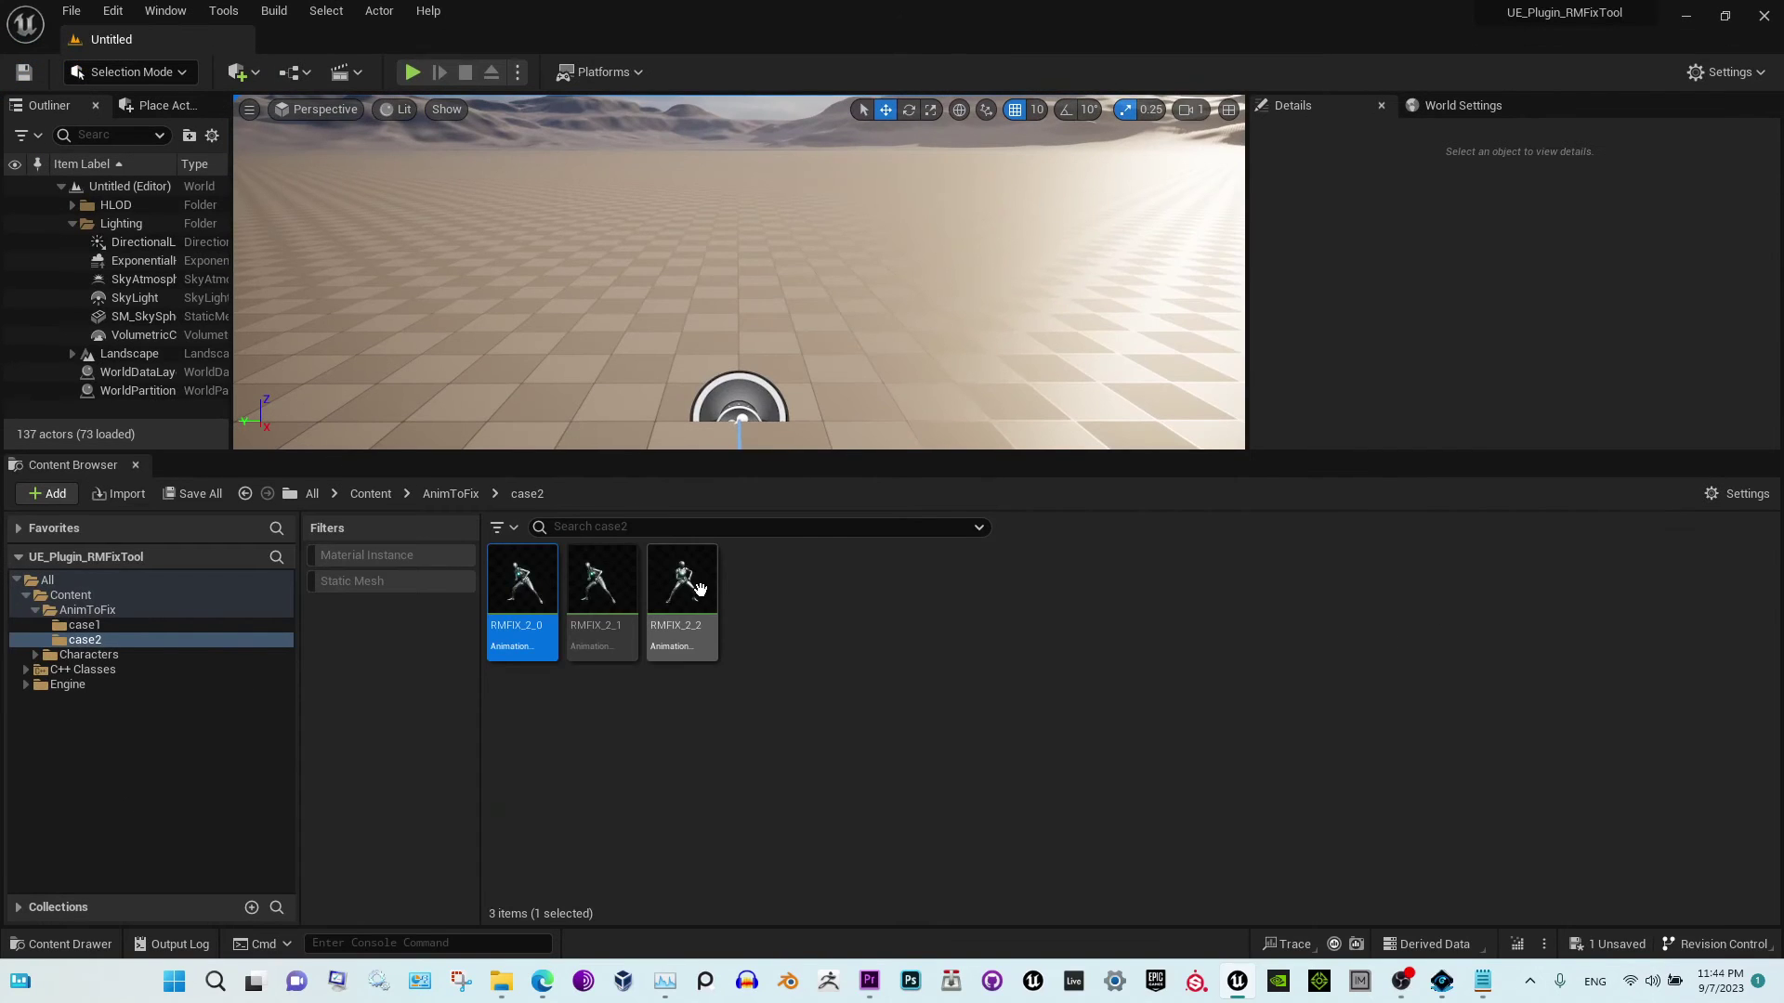
pyautogui.doubleClick(687, 602)
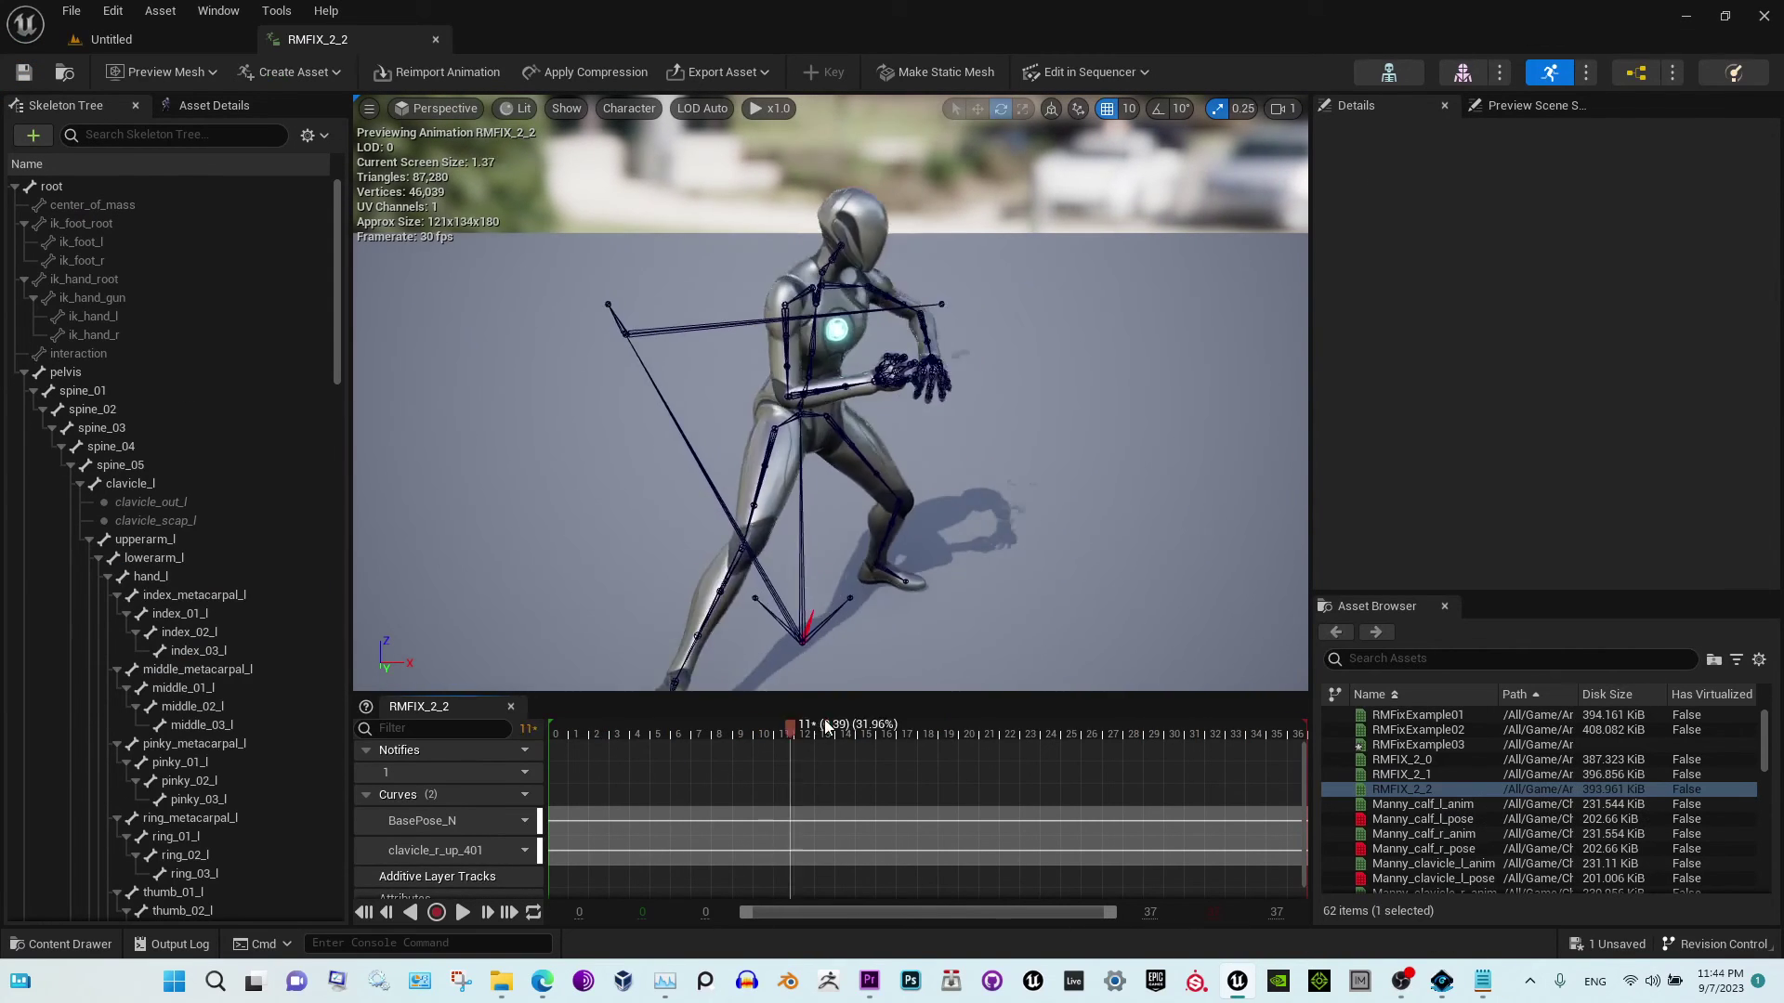
pyautogui.click(435, 39)
# Duplicate RMFIX_2_0 as RMFIX_2_3.
pyautogui.rightClick(523, 585)
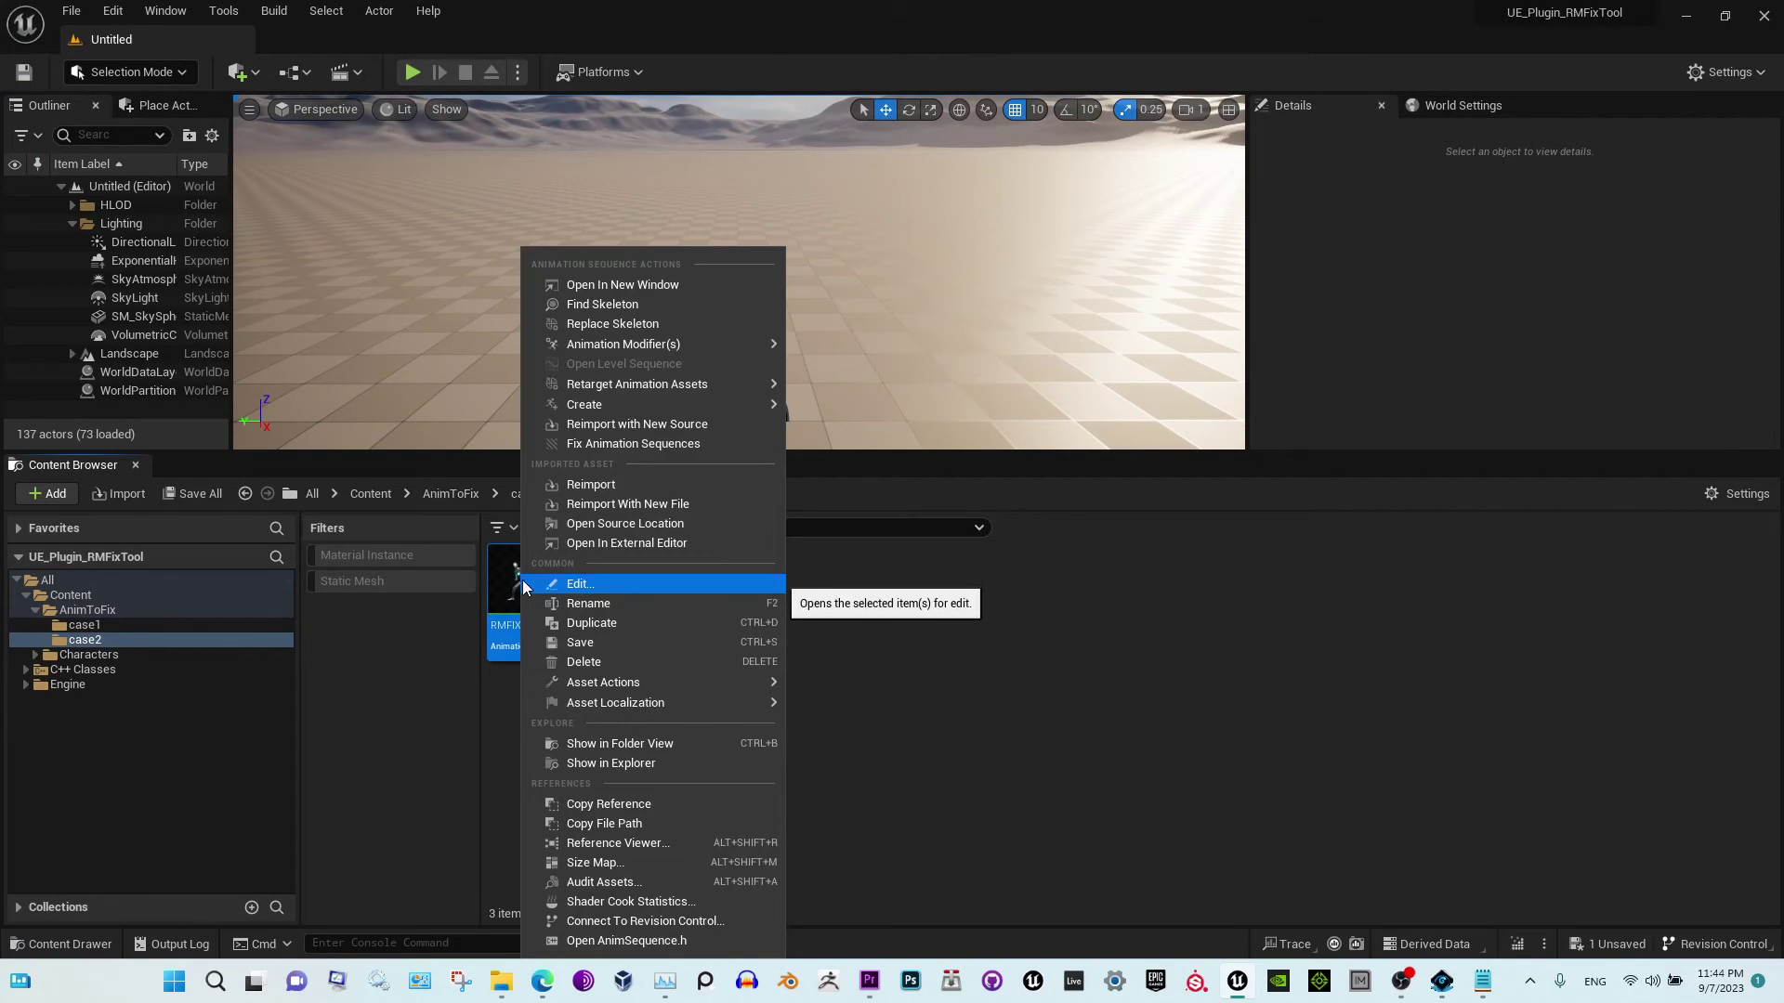
pyautogui.click(651, 622)
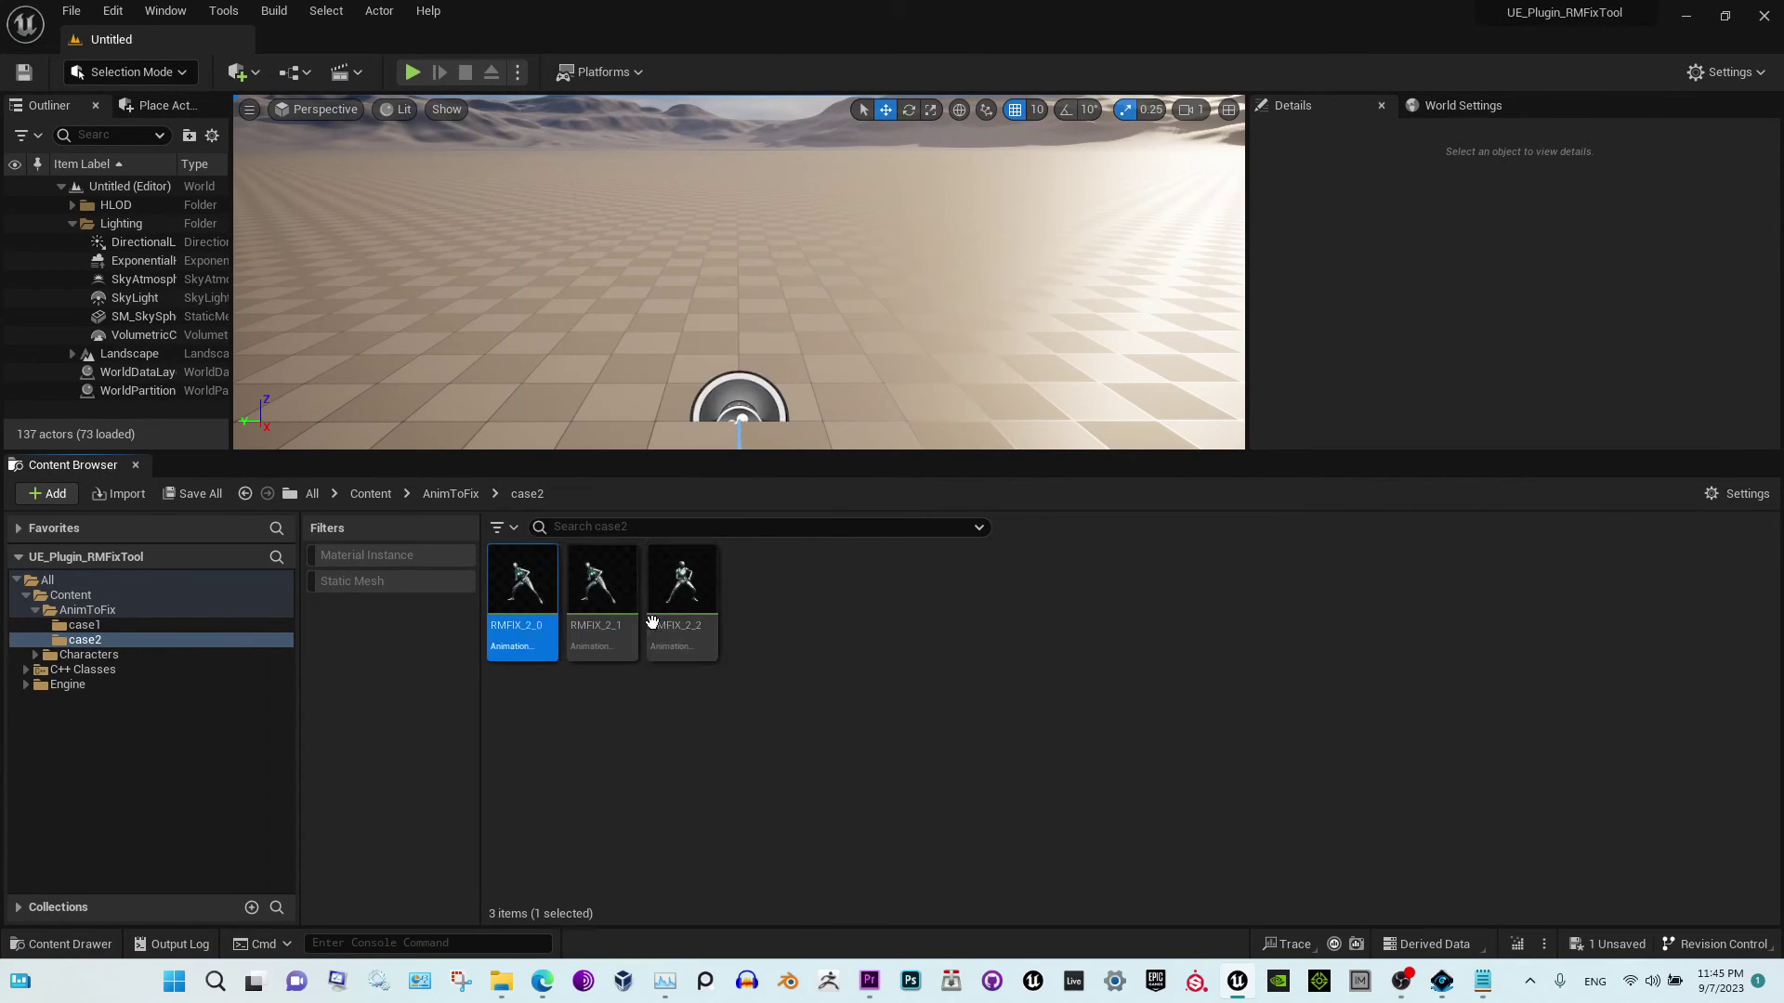
pyautogui.press('Return')
# Set RMFIX_2_3's RM Fix Tool to Y target direction with bone transfer turned off.
pyautogui.rightClick(773, 576)
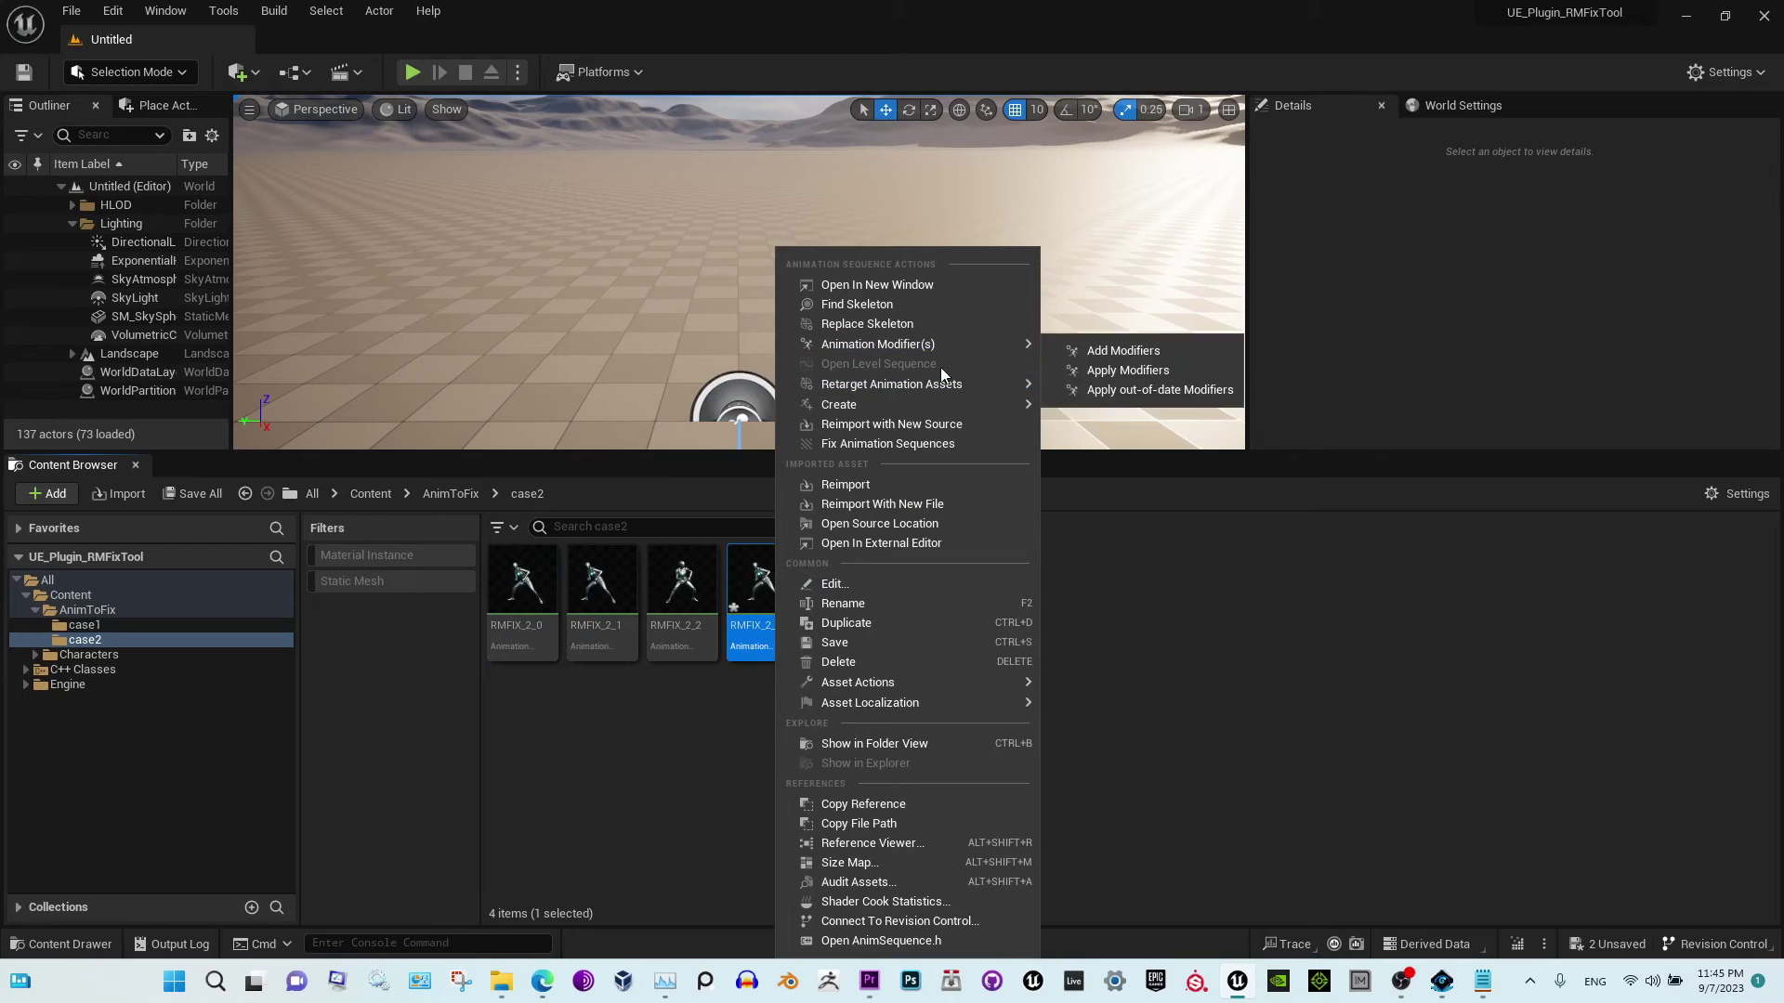
pyautogui.click(923, 449)
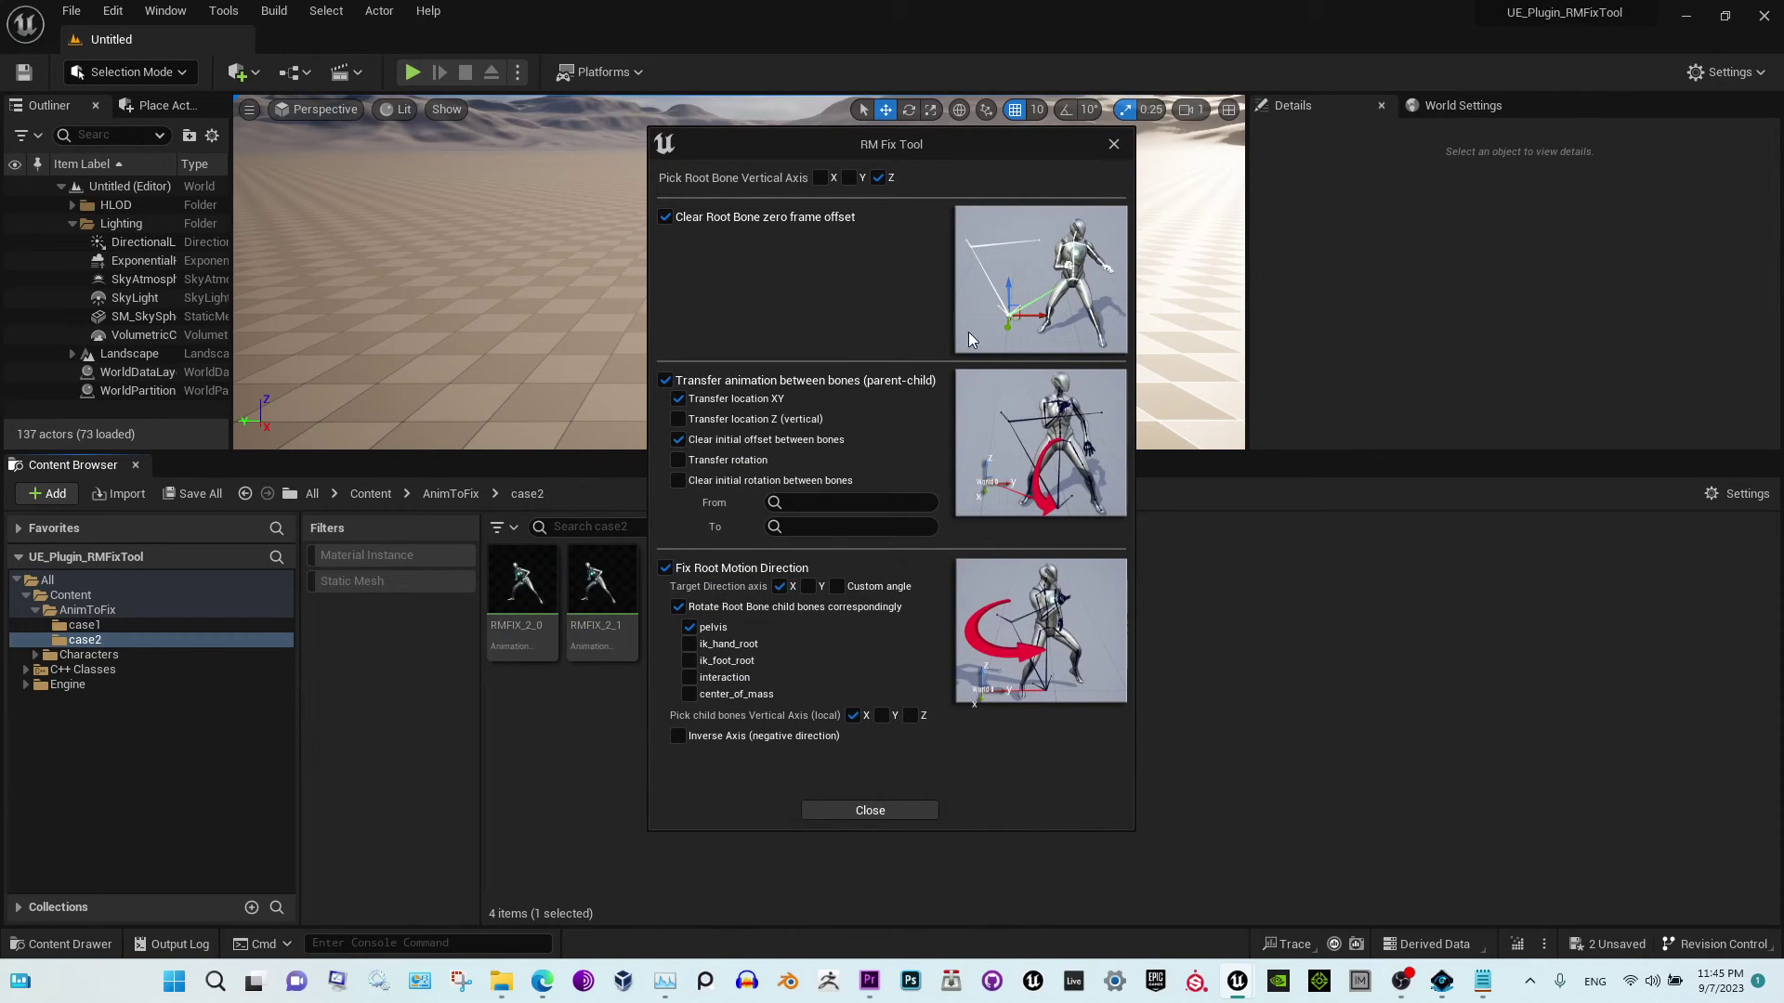
pyautogui.click(665, 380)
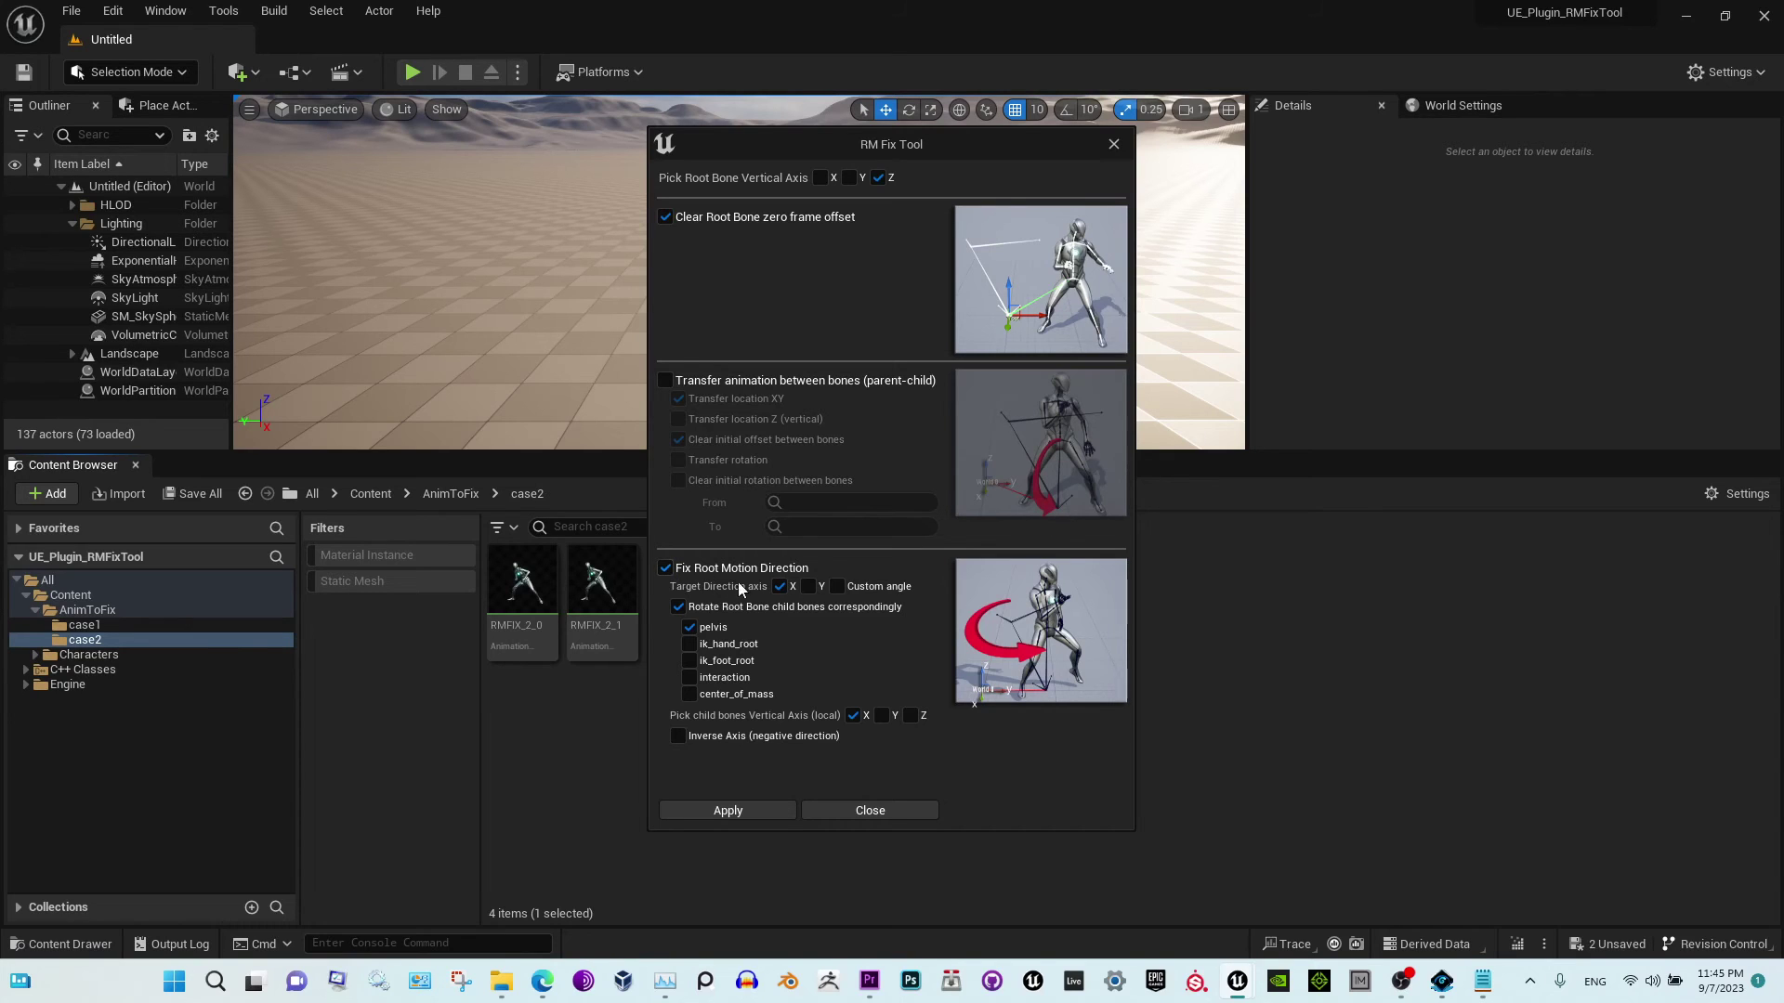
pyautogui.click(811, 587)
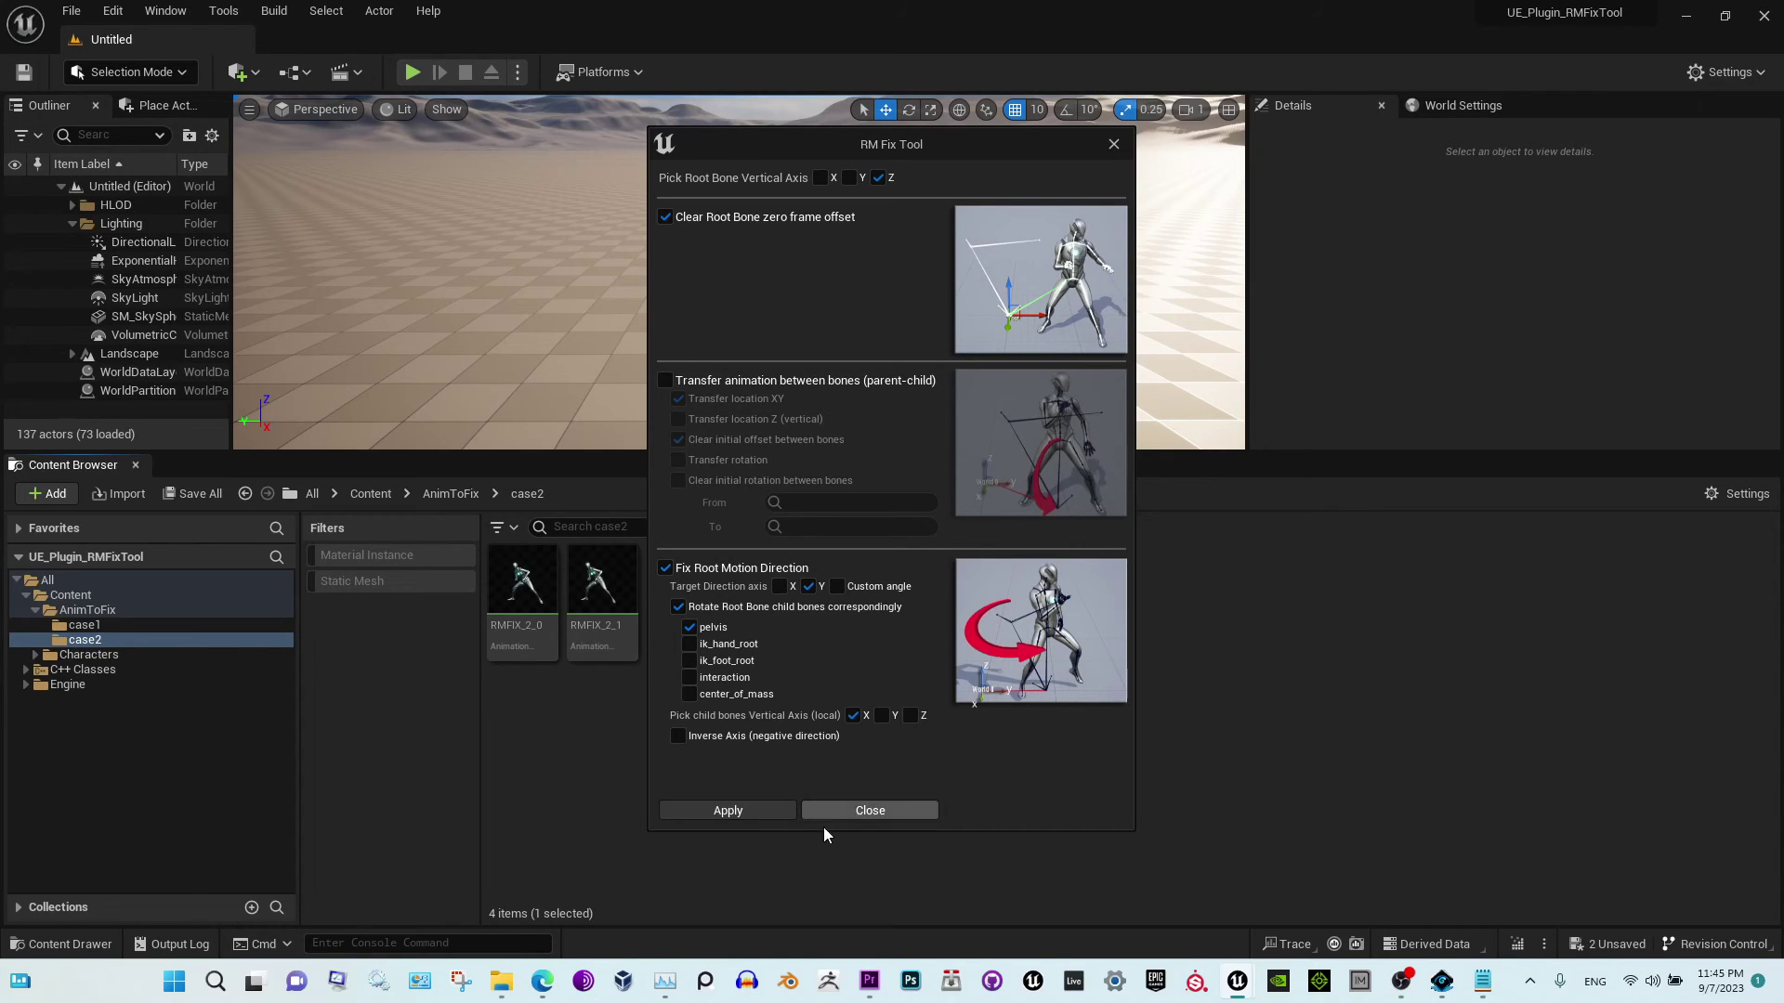
pyautogui.click(849, 808)
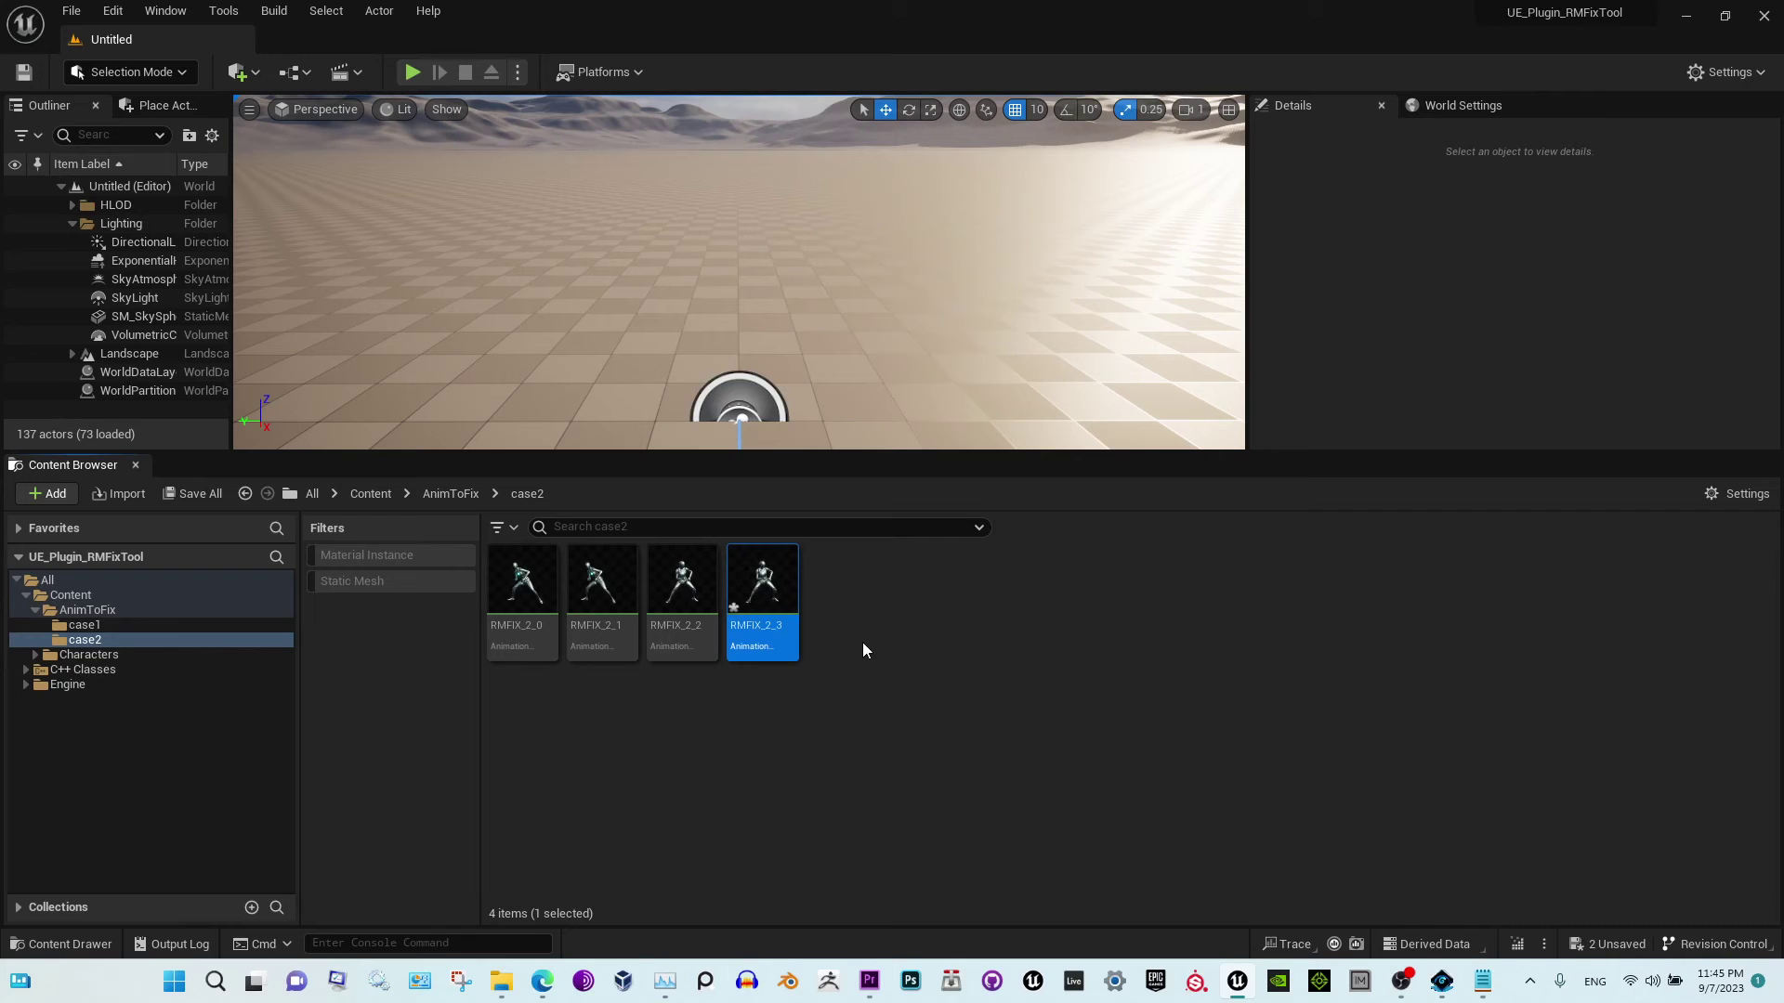
pyautogui.rightClick(783, 583)
pyautogui.click(688, 766)
pyautogui.doubleClick(757, 581)
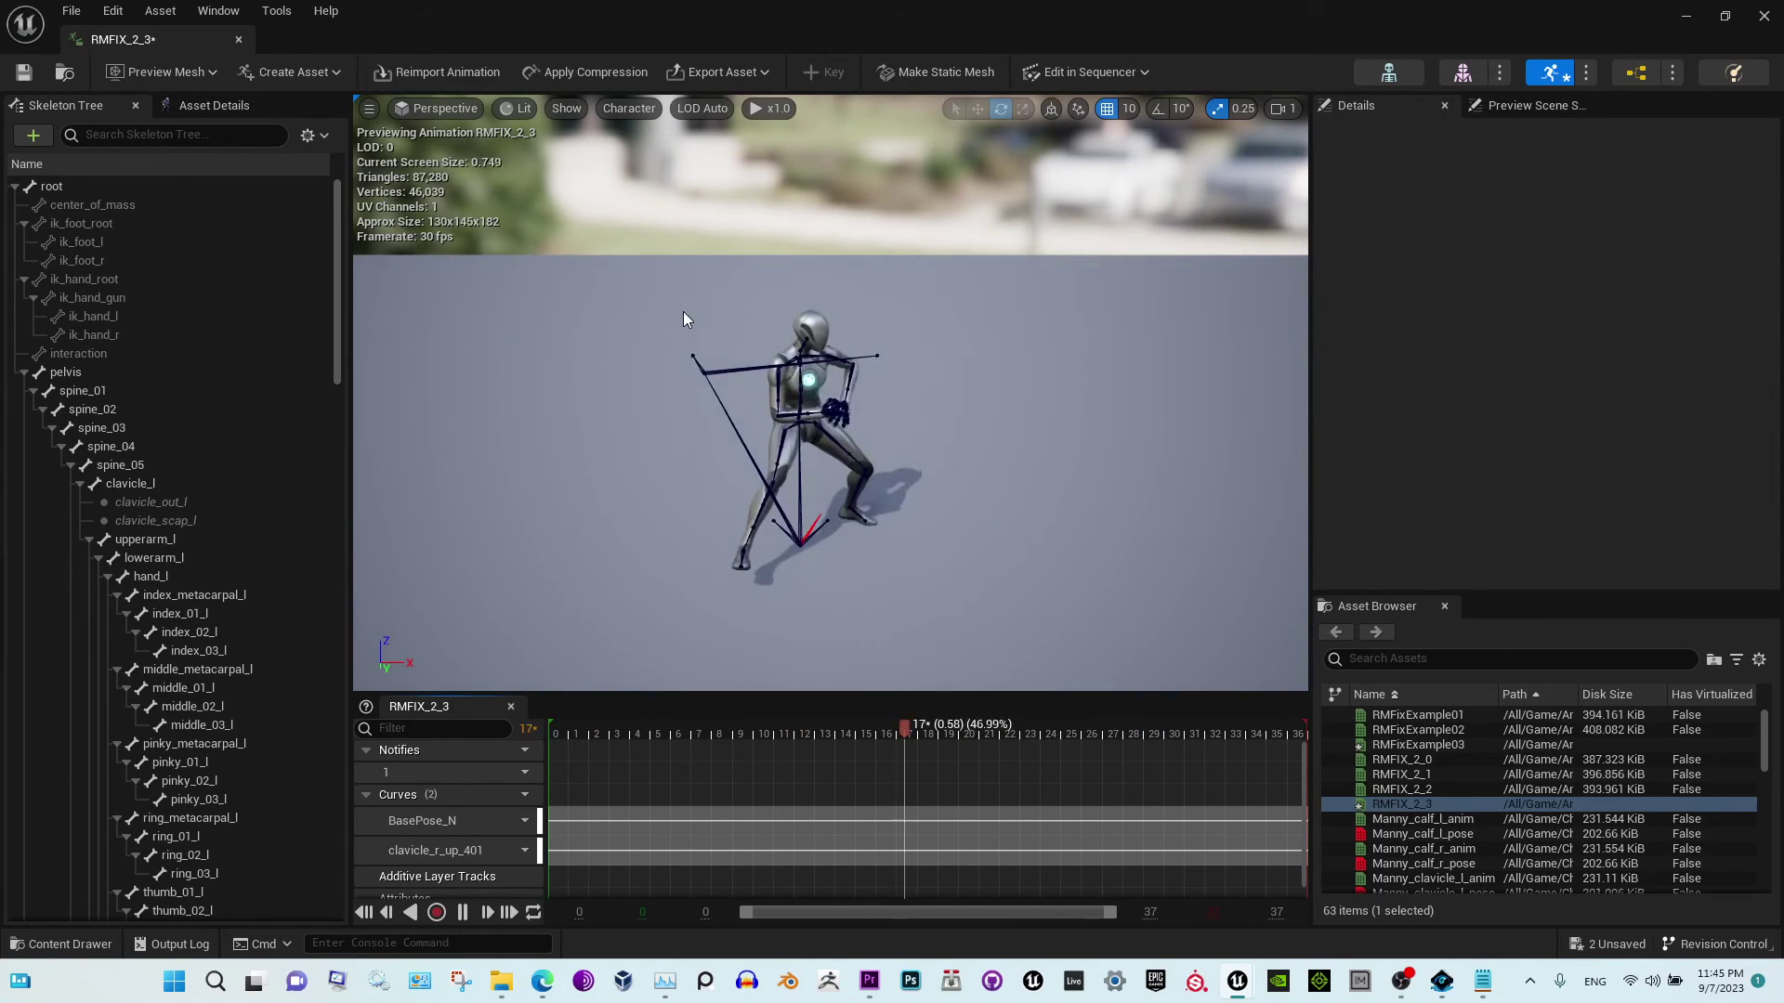
pyautogui.click(239, 39)
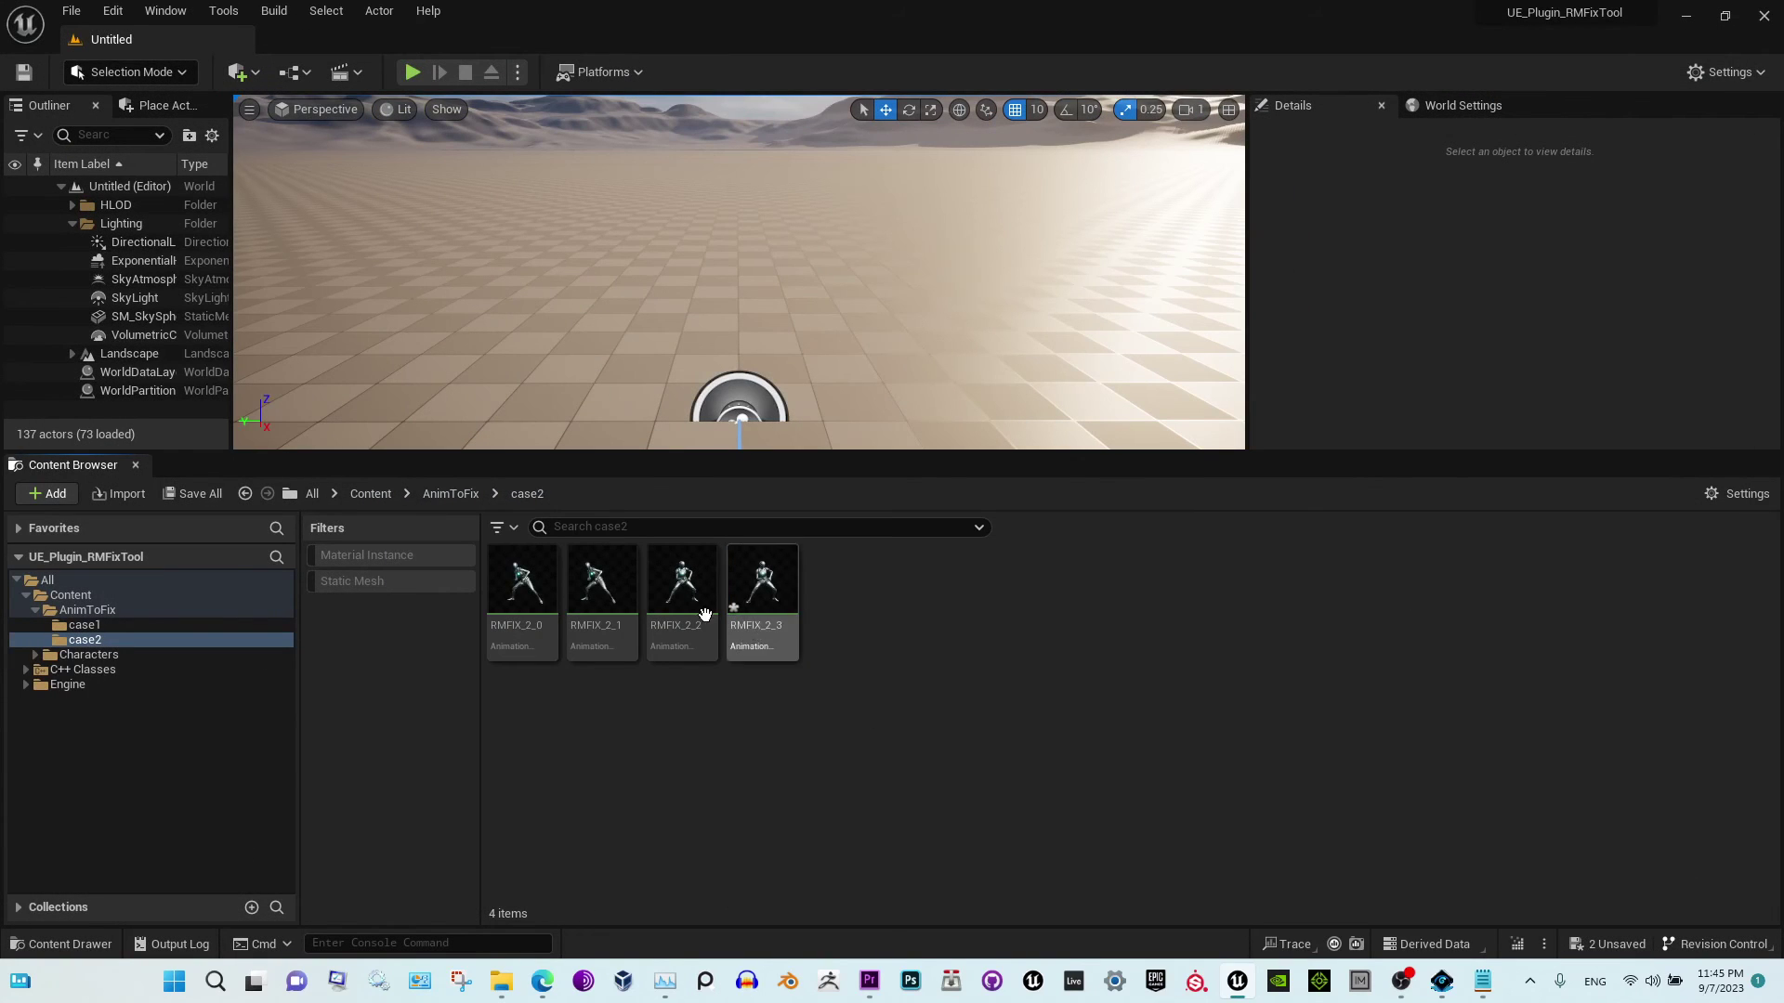
pyautogui.hotkey('ctrl', 'a')
pyautogui.rightClick(697, 617)
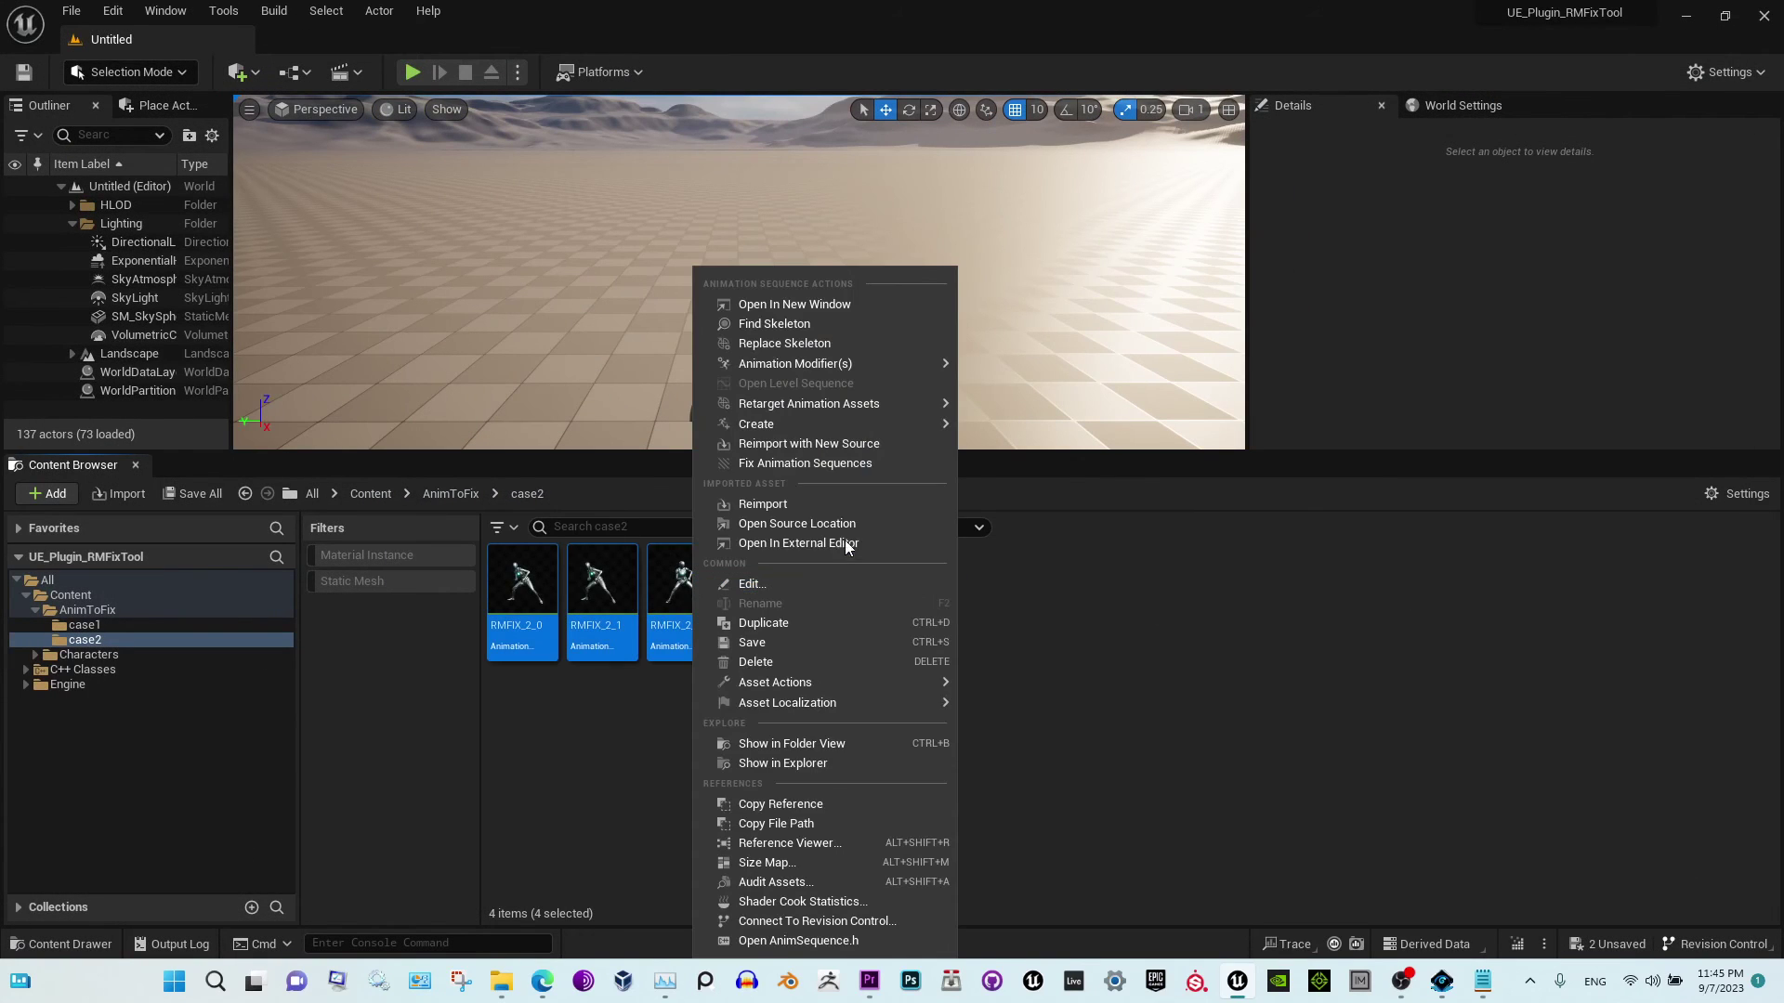
pyautogui.click(839, 462)
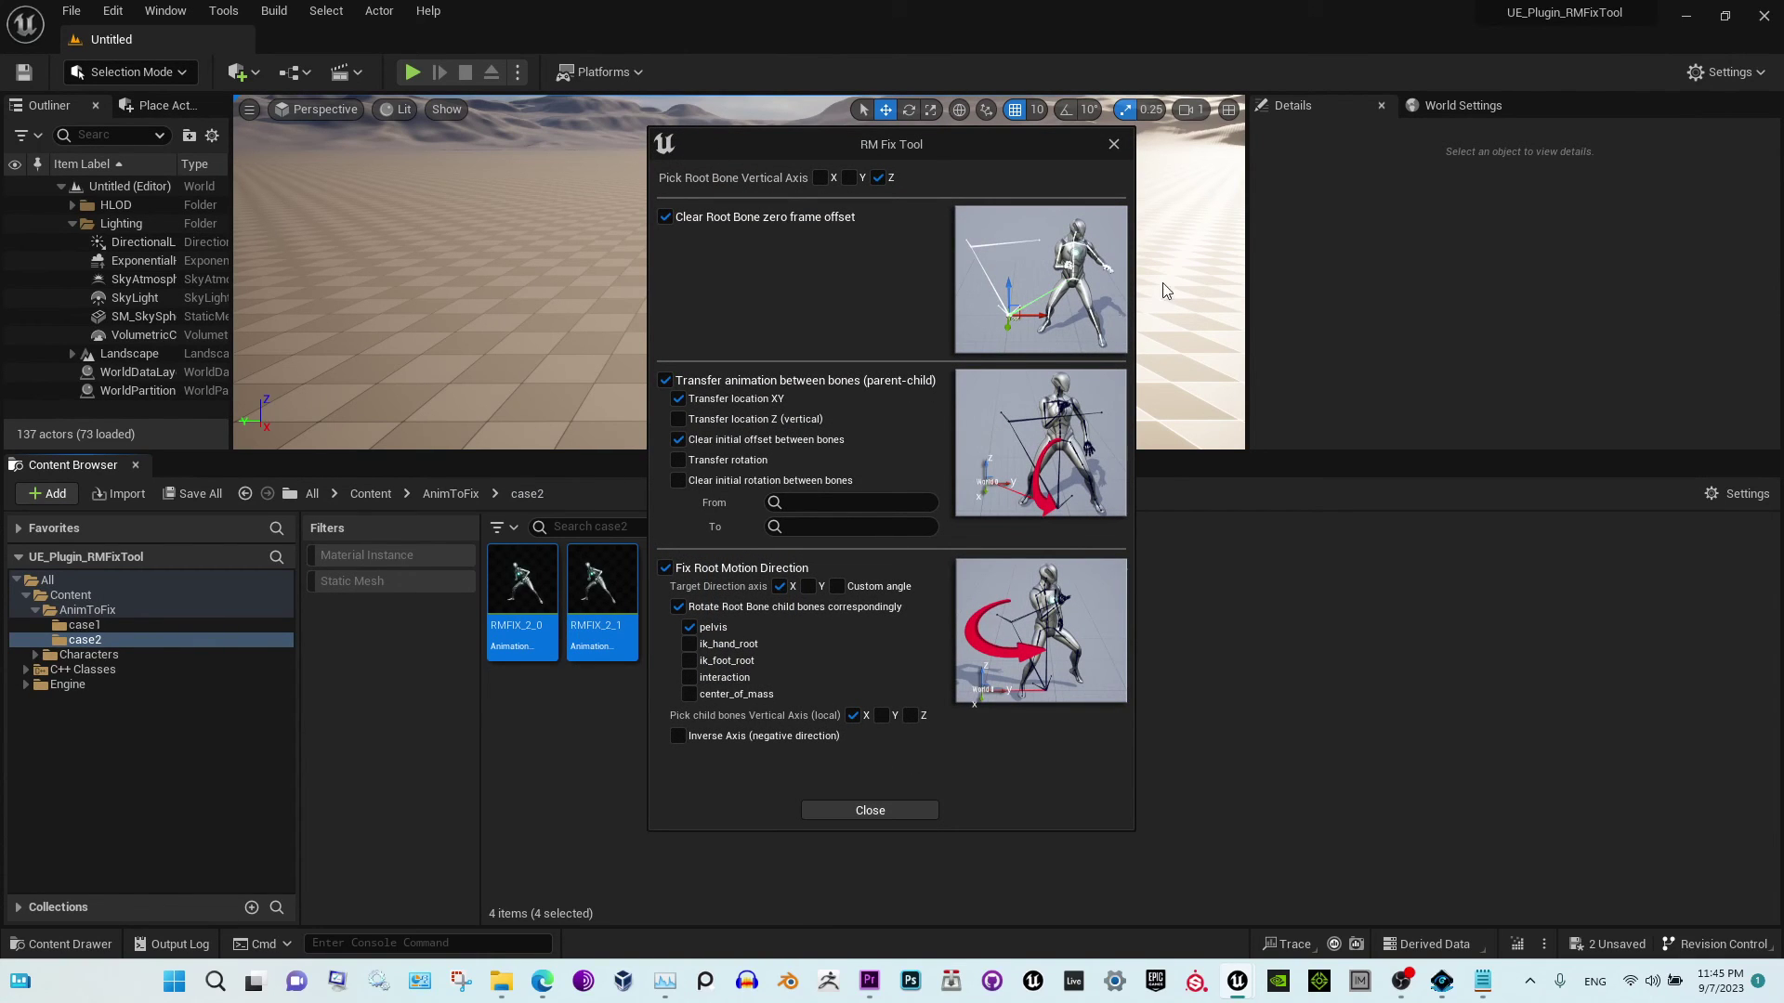
pyautogui.click(906, 806)
pyautogui.moveTo(717, 621)
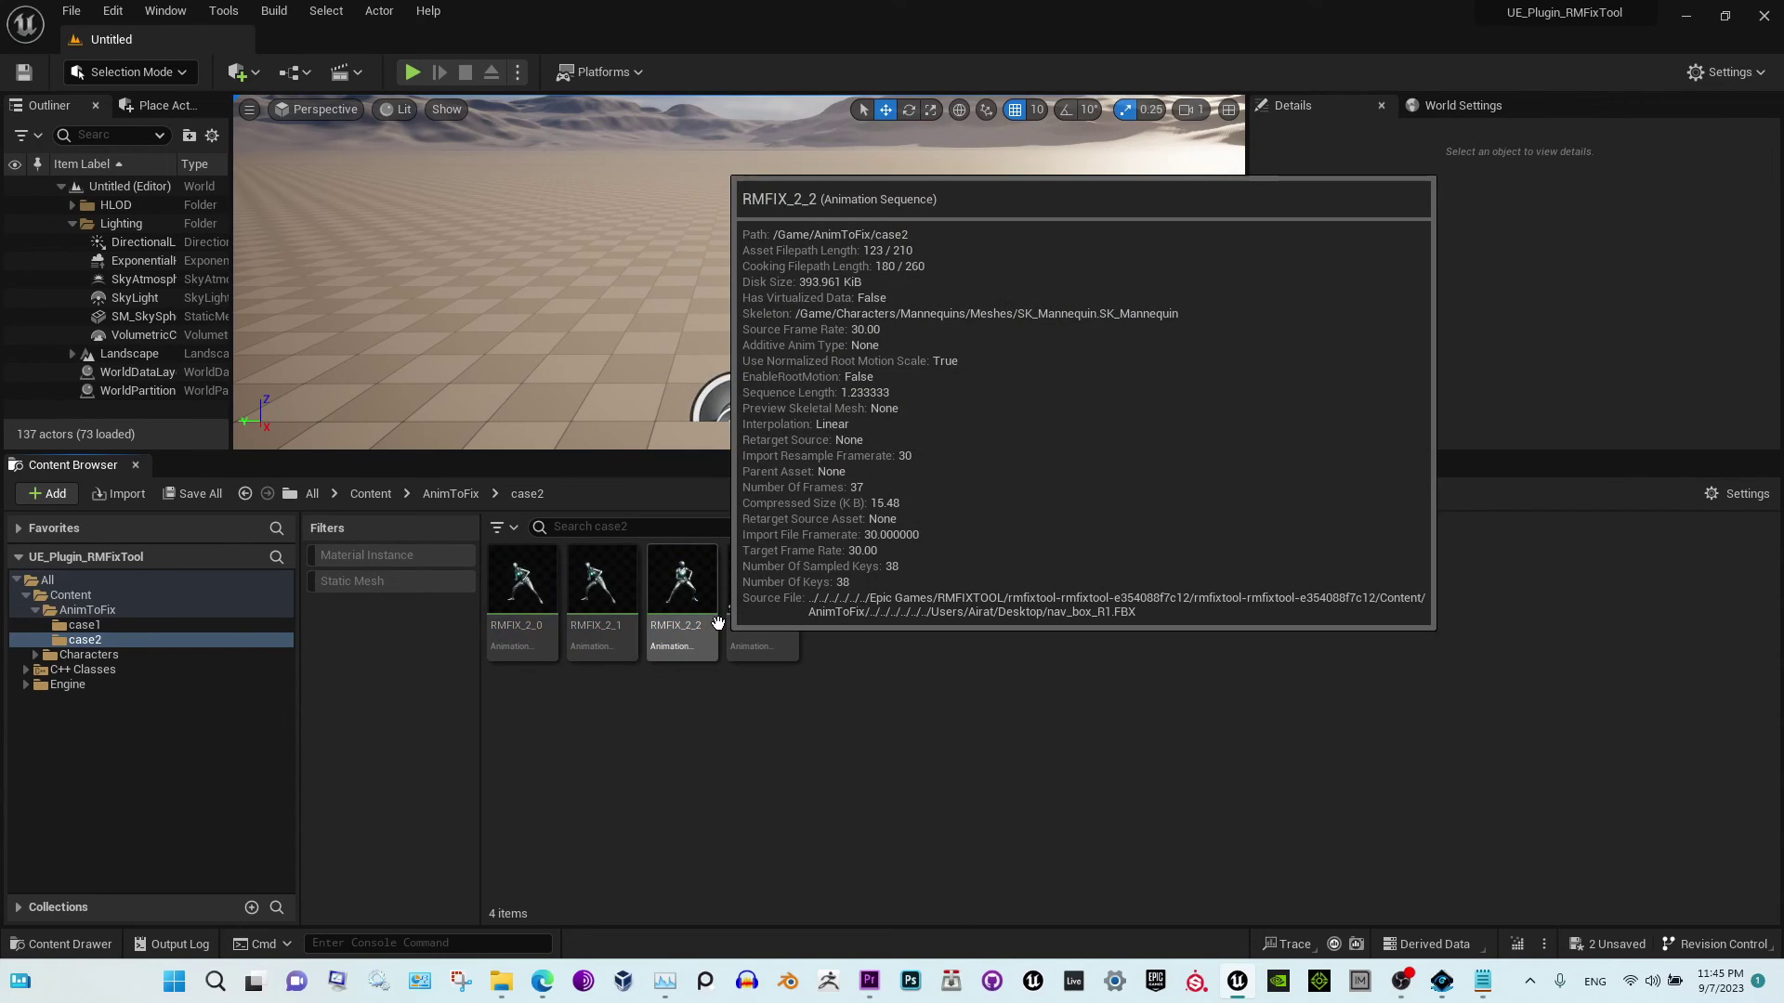